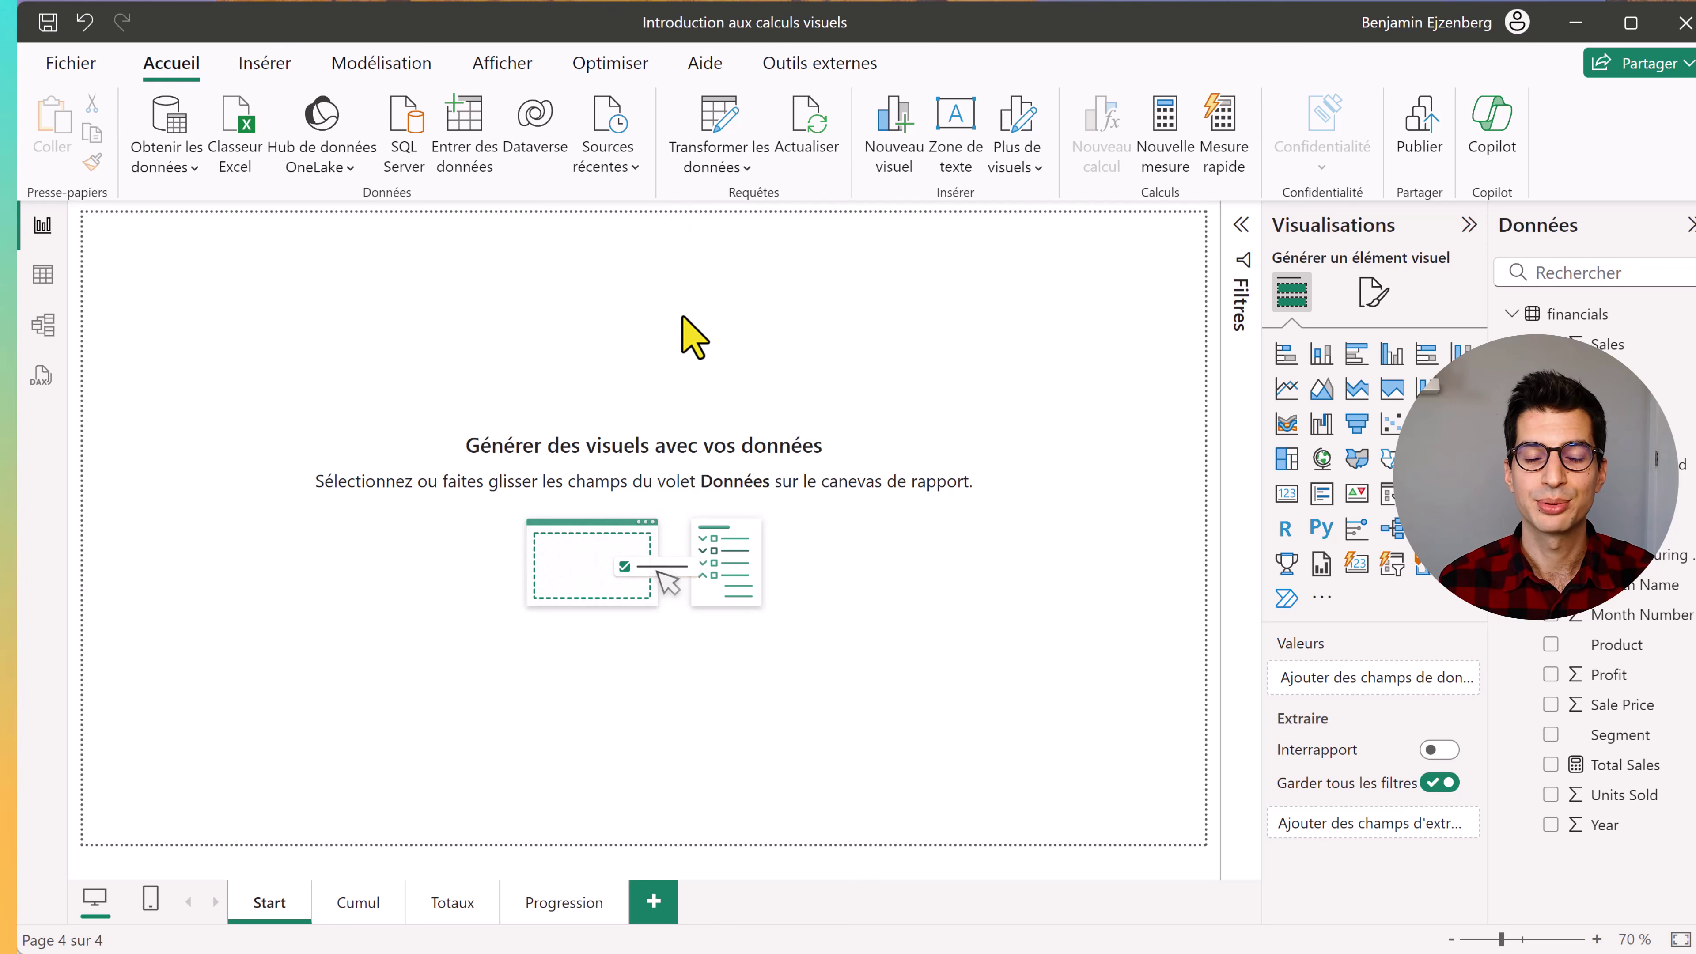
# Check the installed Power BI Desktop version in the product information, and close it
pyautogui.click(705, 63)
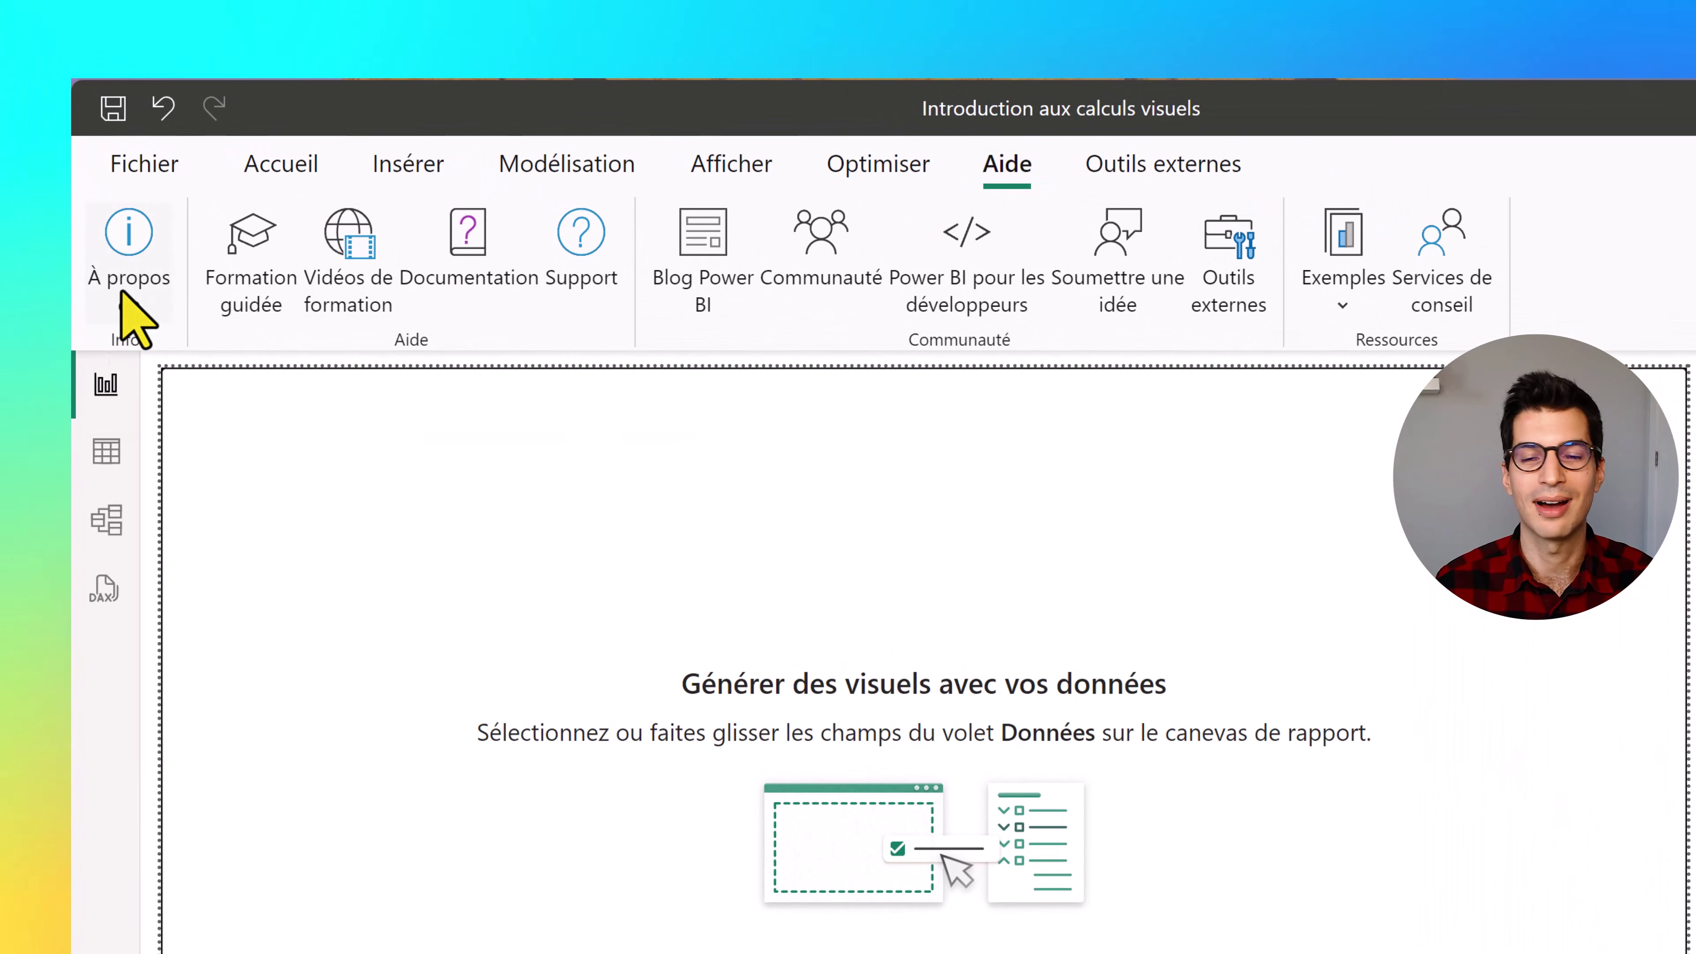
pyautogui.click(125, 300)
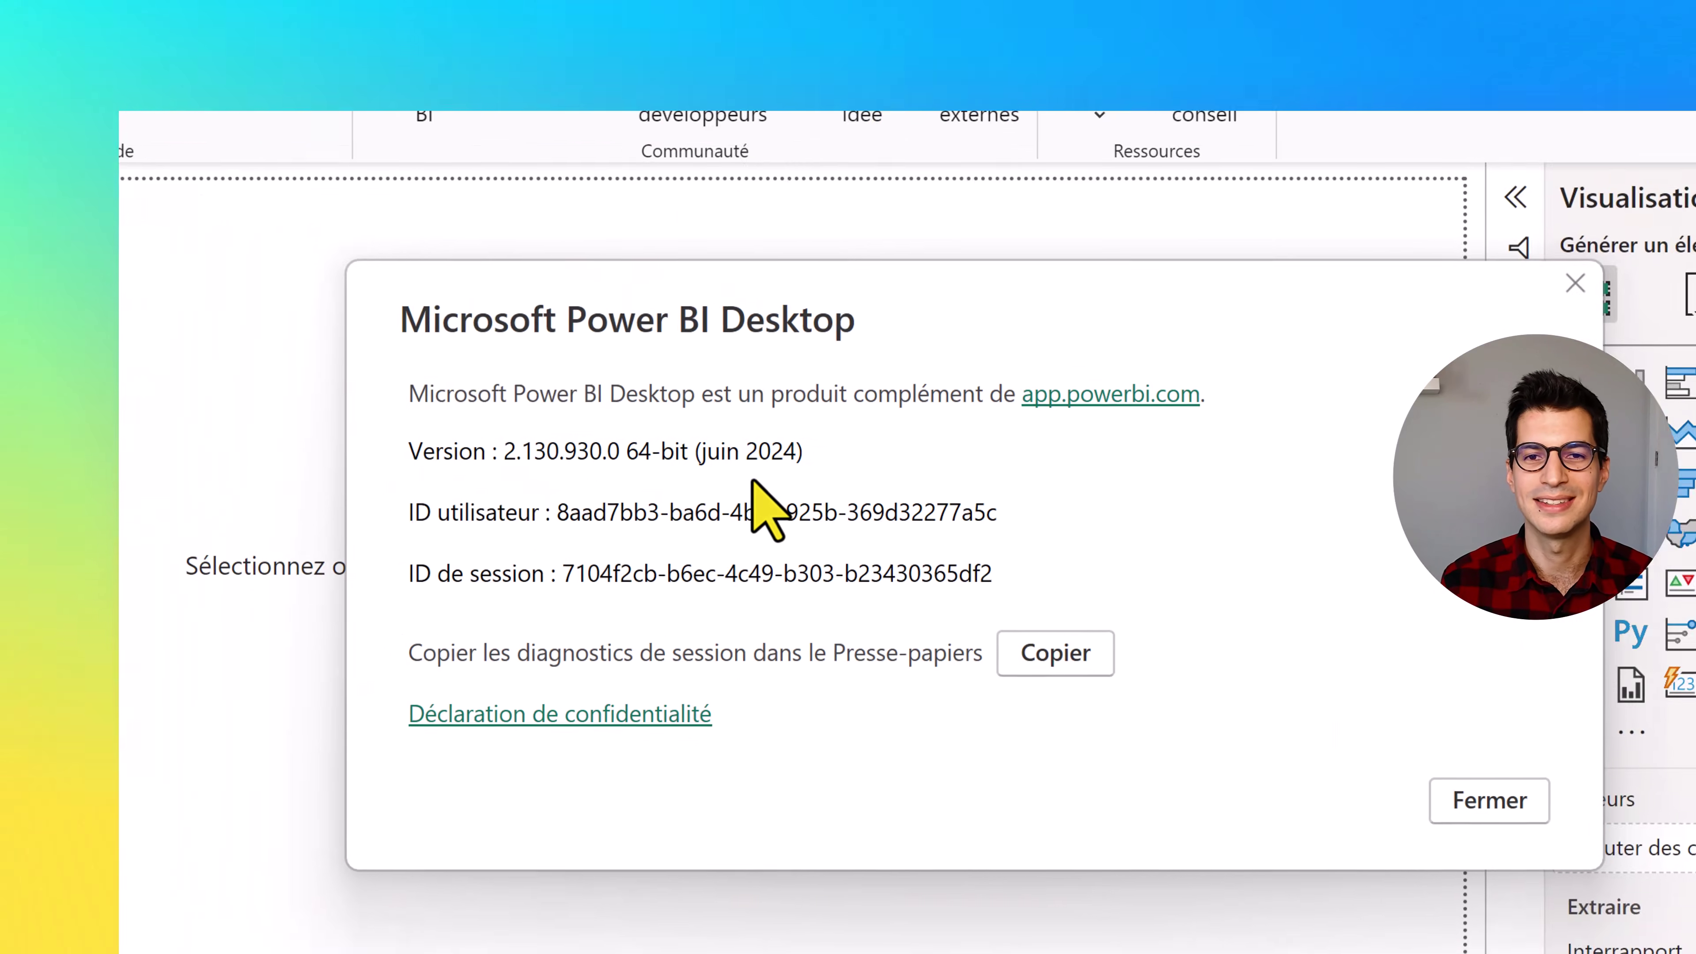
pyautogui.click(1376, 725)
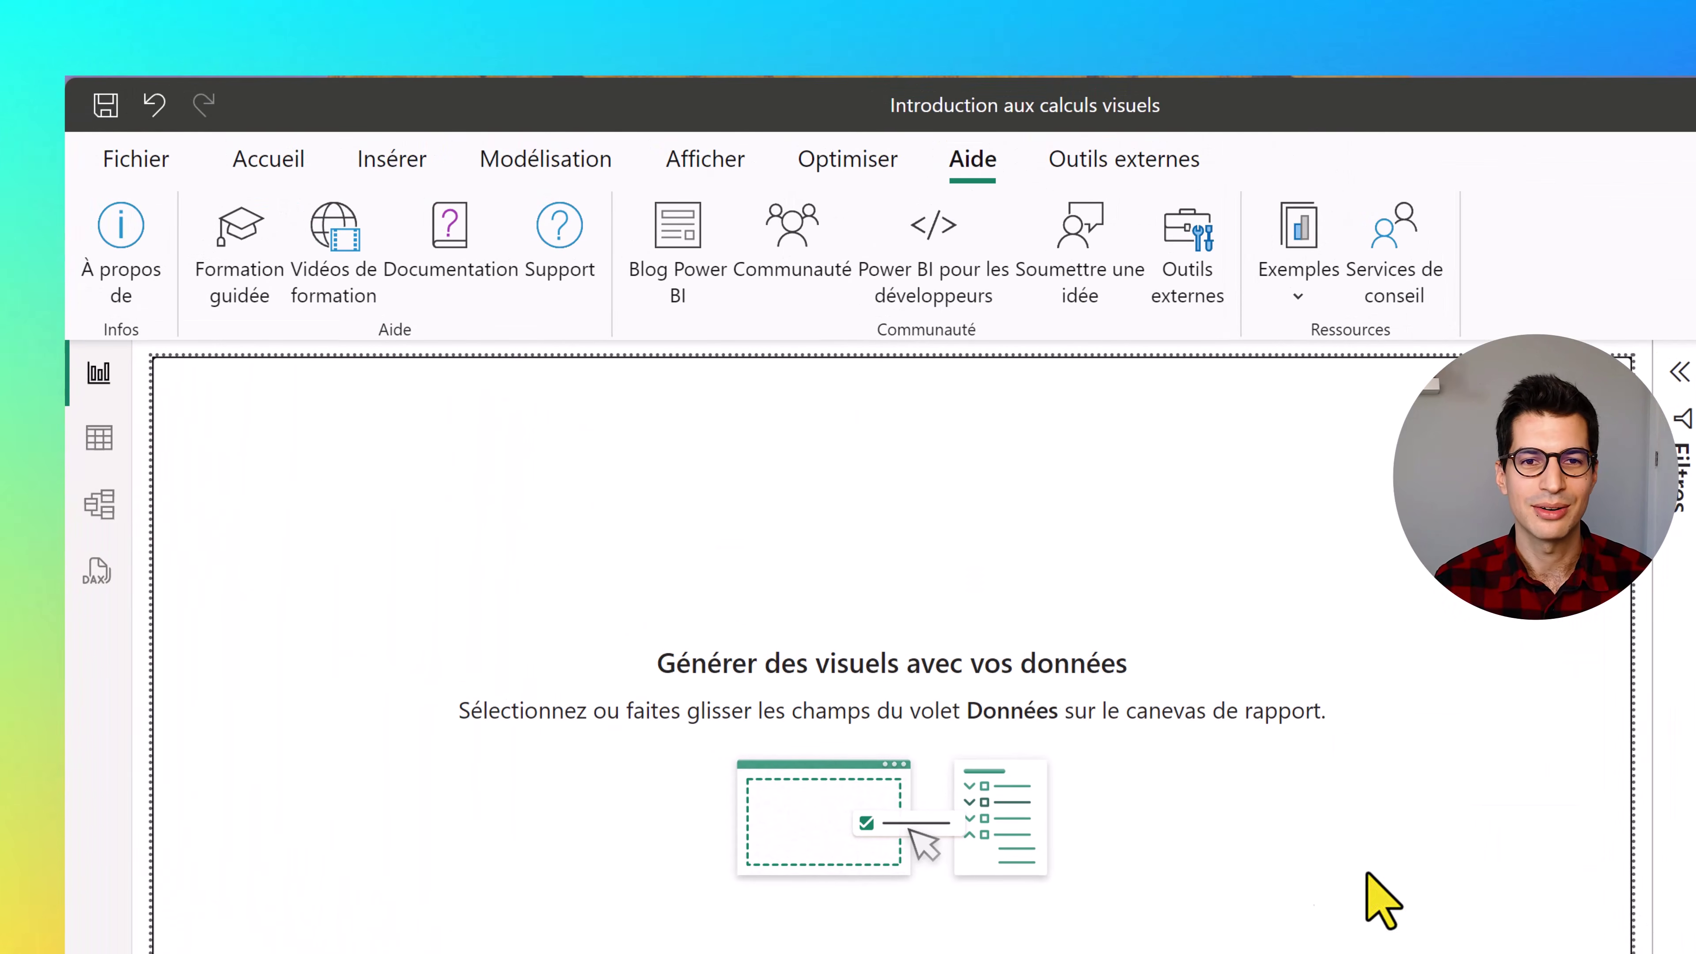
# Review the global preview features in the application options, including Calculs visuels, and accept the settings
pyautogui.click(149, 167)
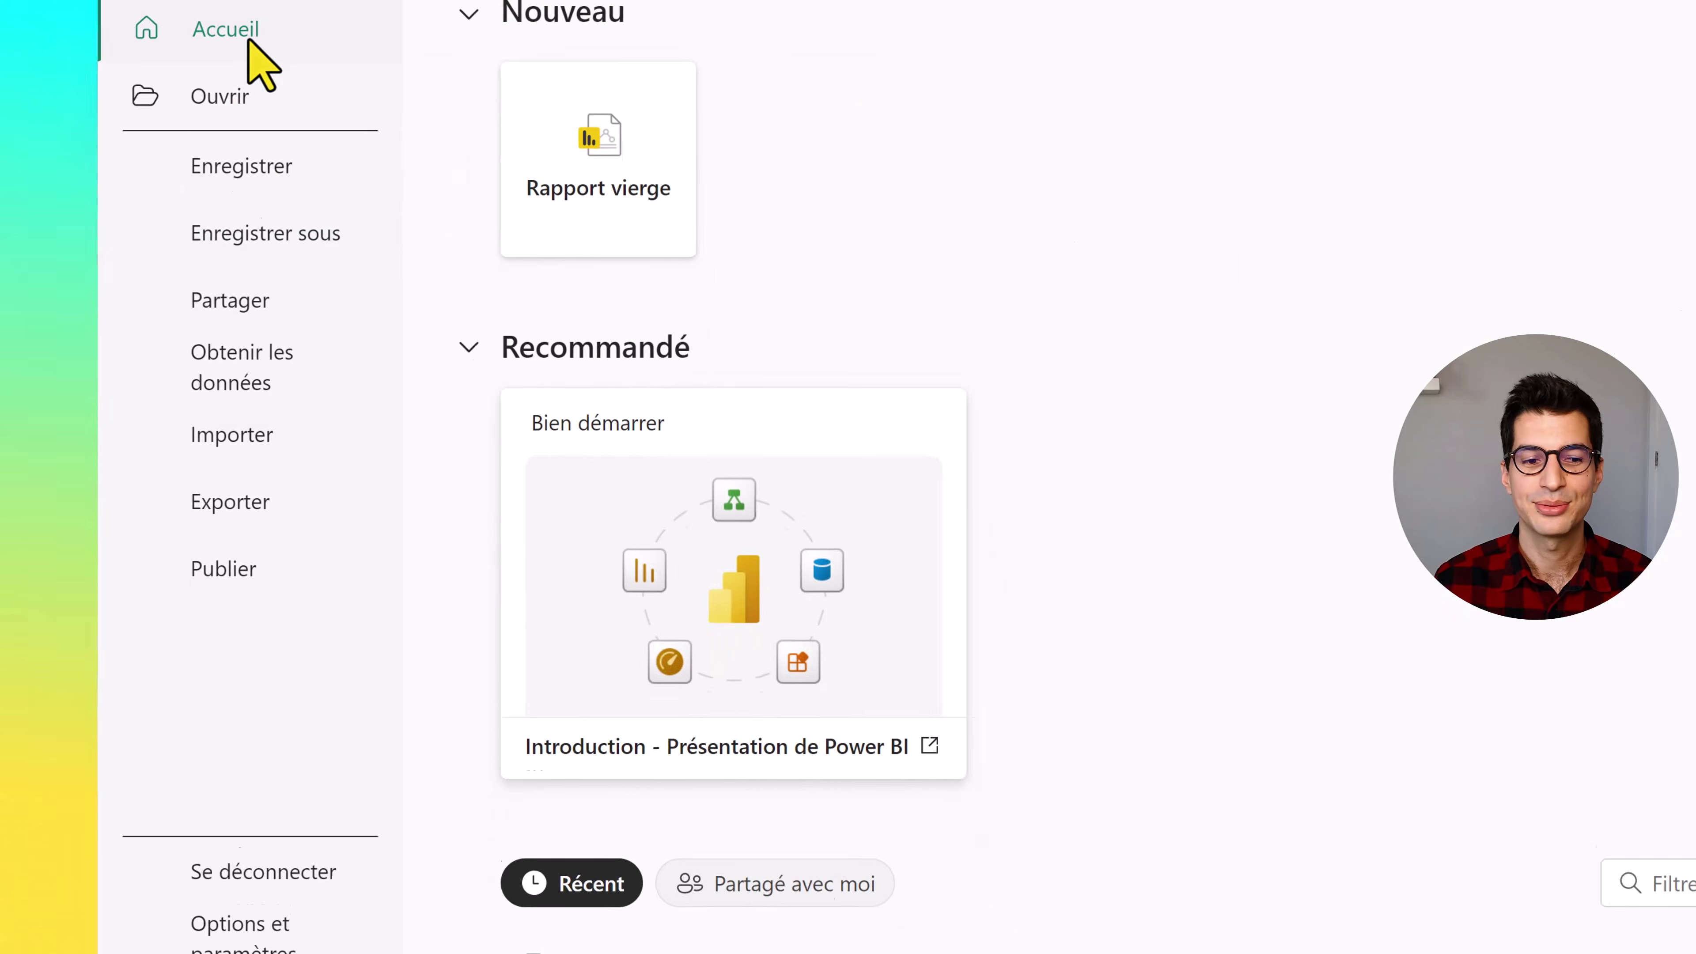
pyautogui.click(270, 862)
pyautogui.click(568, 75)
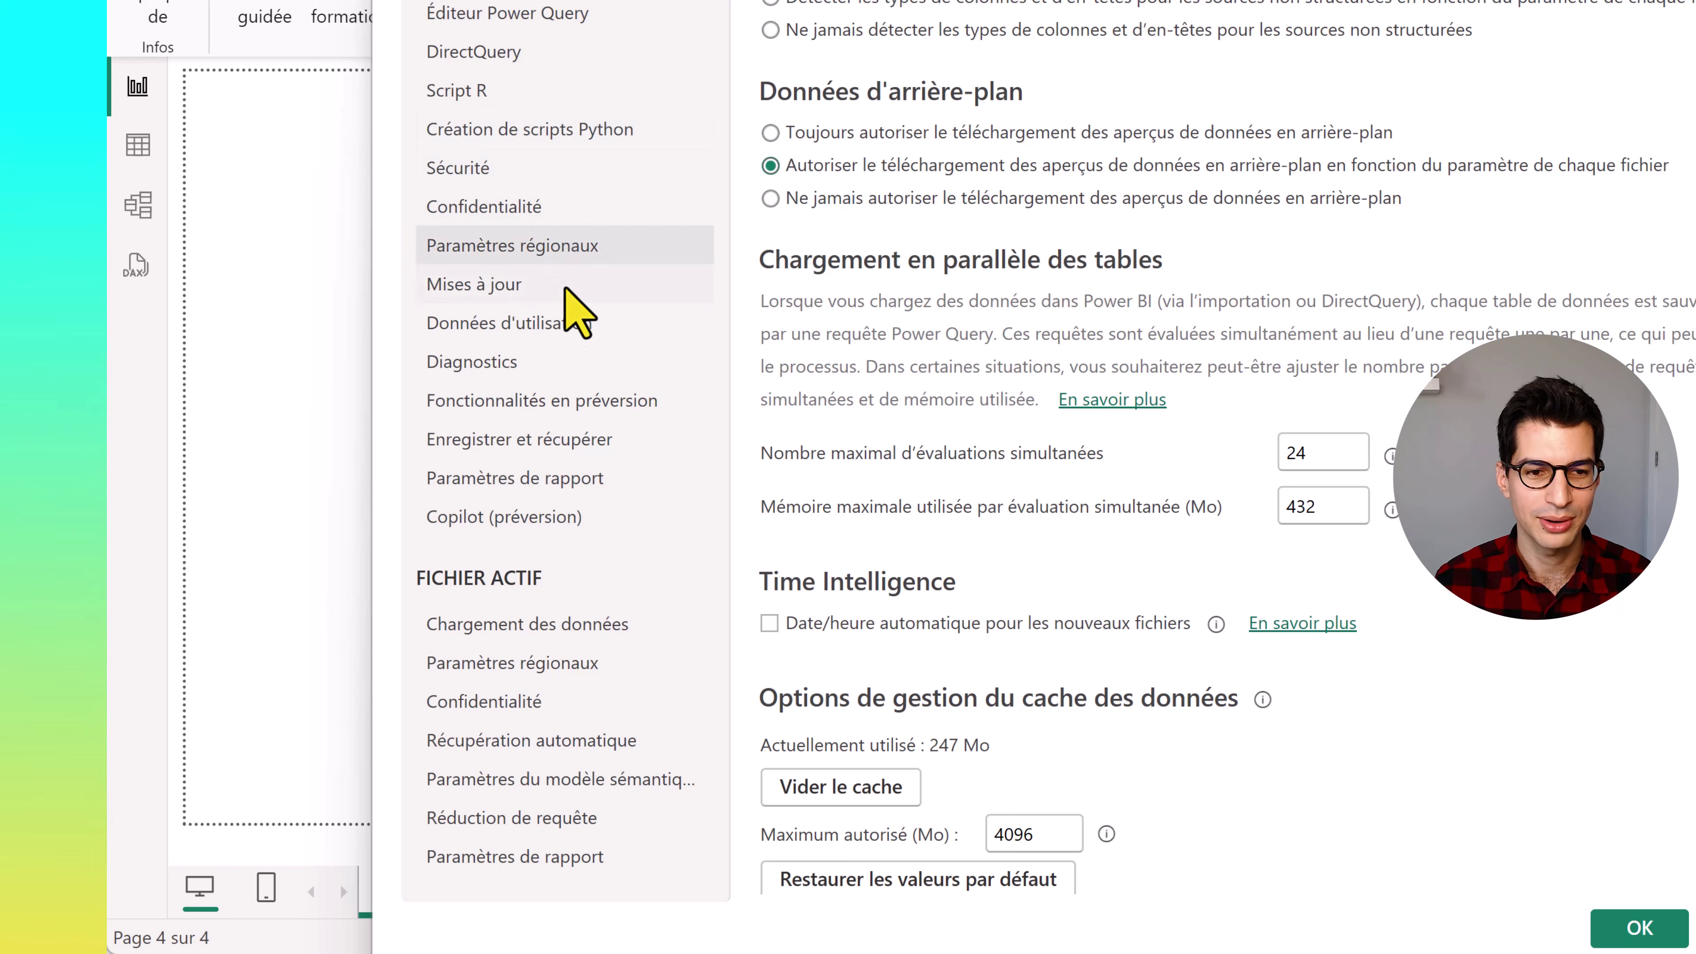
pyautogui.click(640, 403)
pyautogui.scroll(-3, 972, 383)
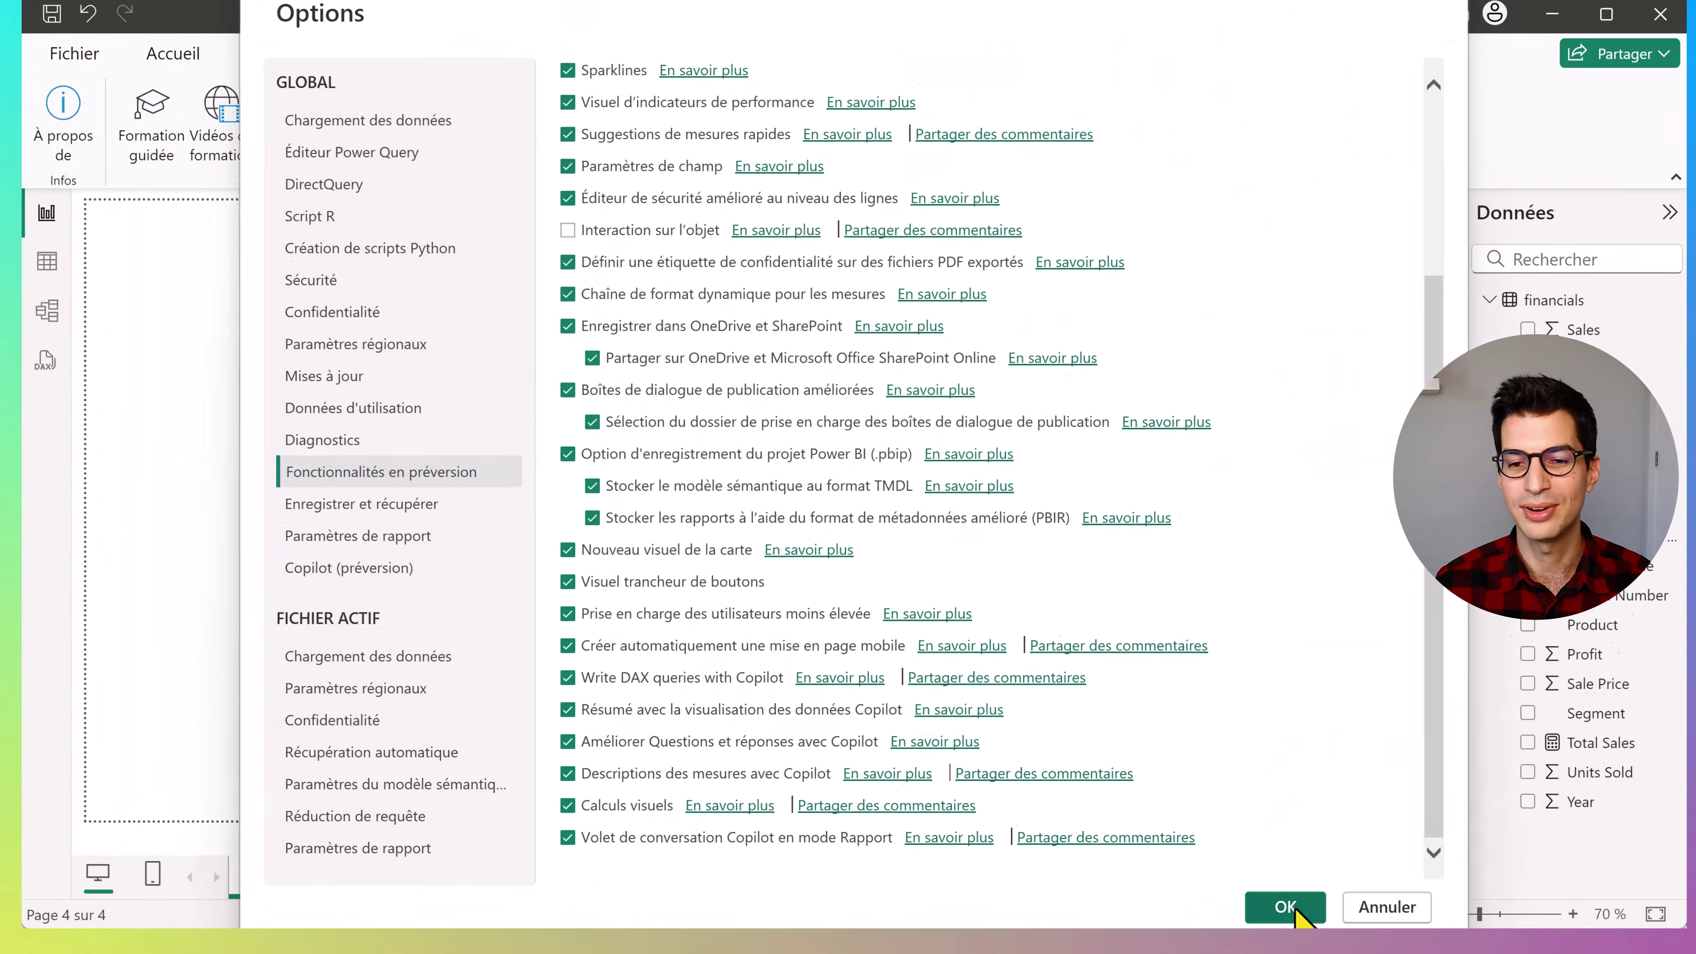
pyautogui.click(1290, 910)
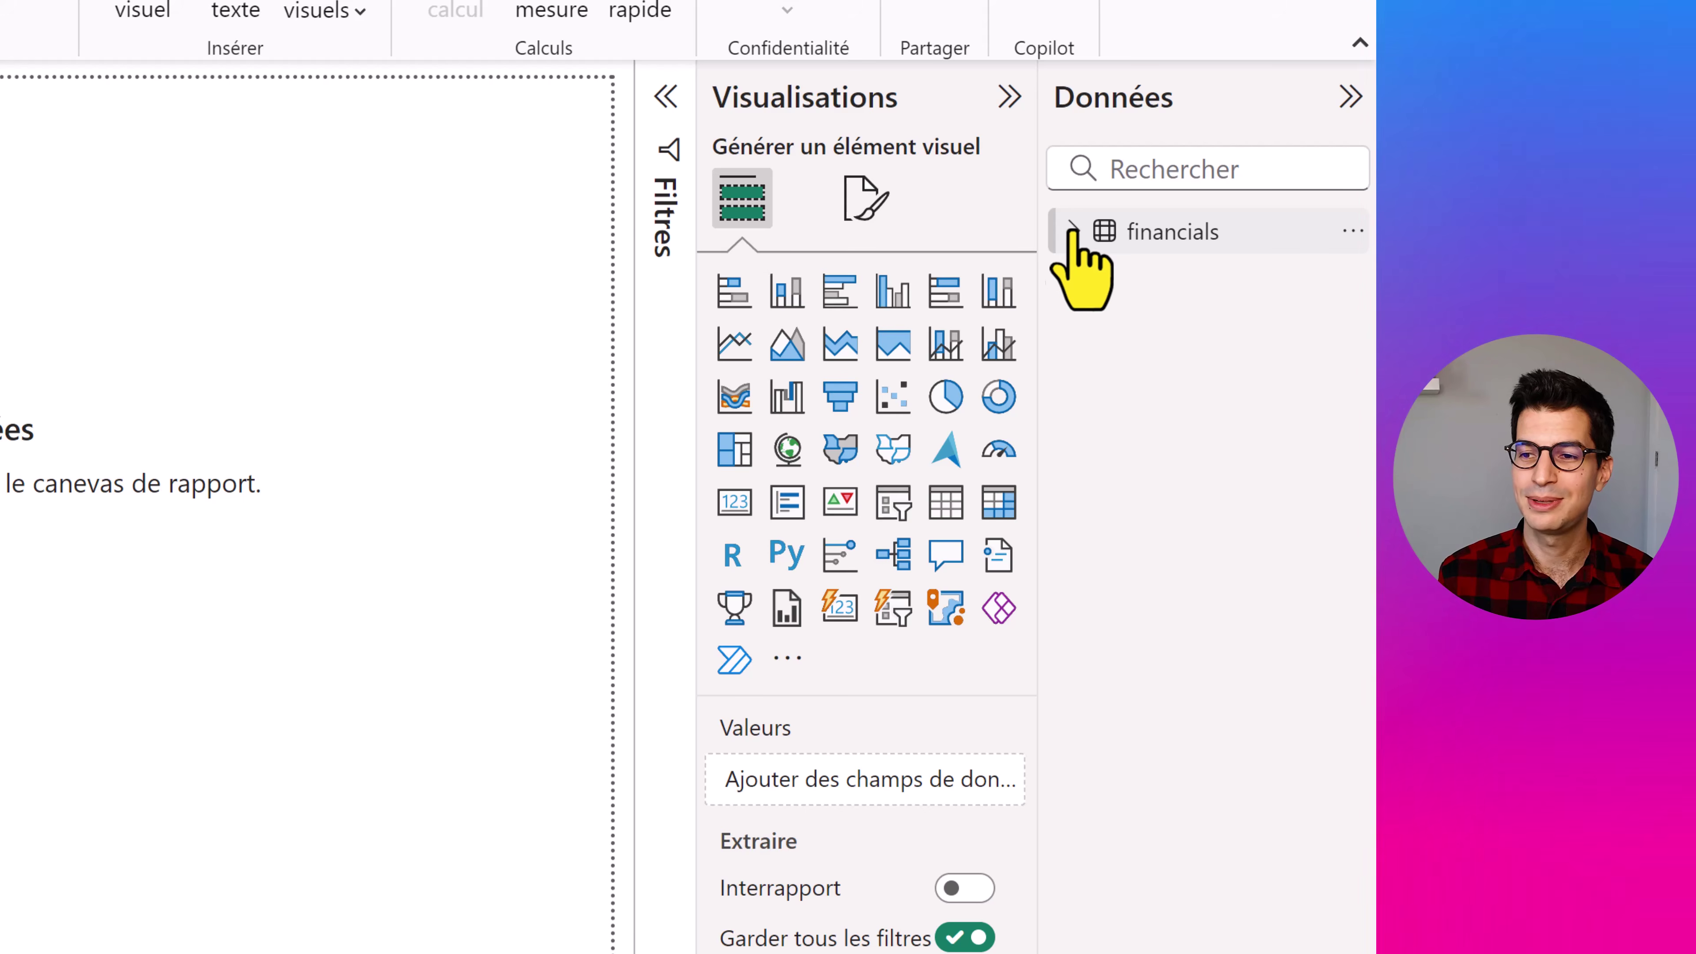
# Create a matrix on the Start page with the Date hierarchy and Total Sales from the financials table
pyautogui.click(1072, 230)
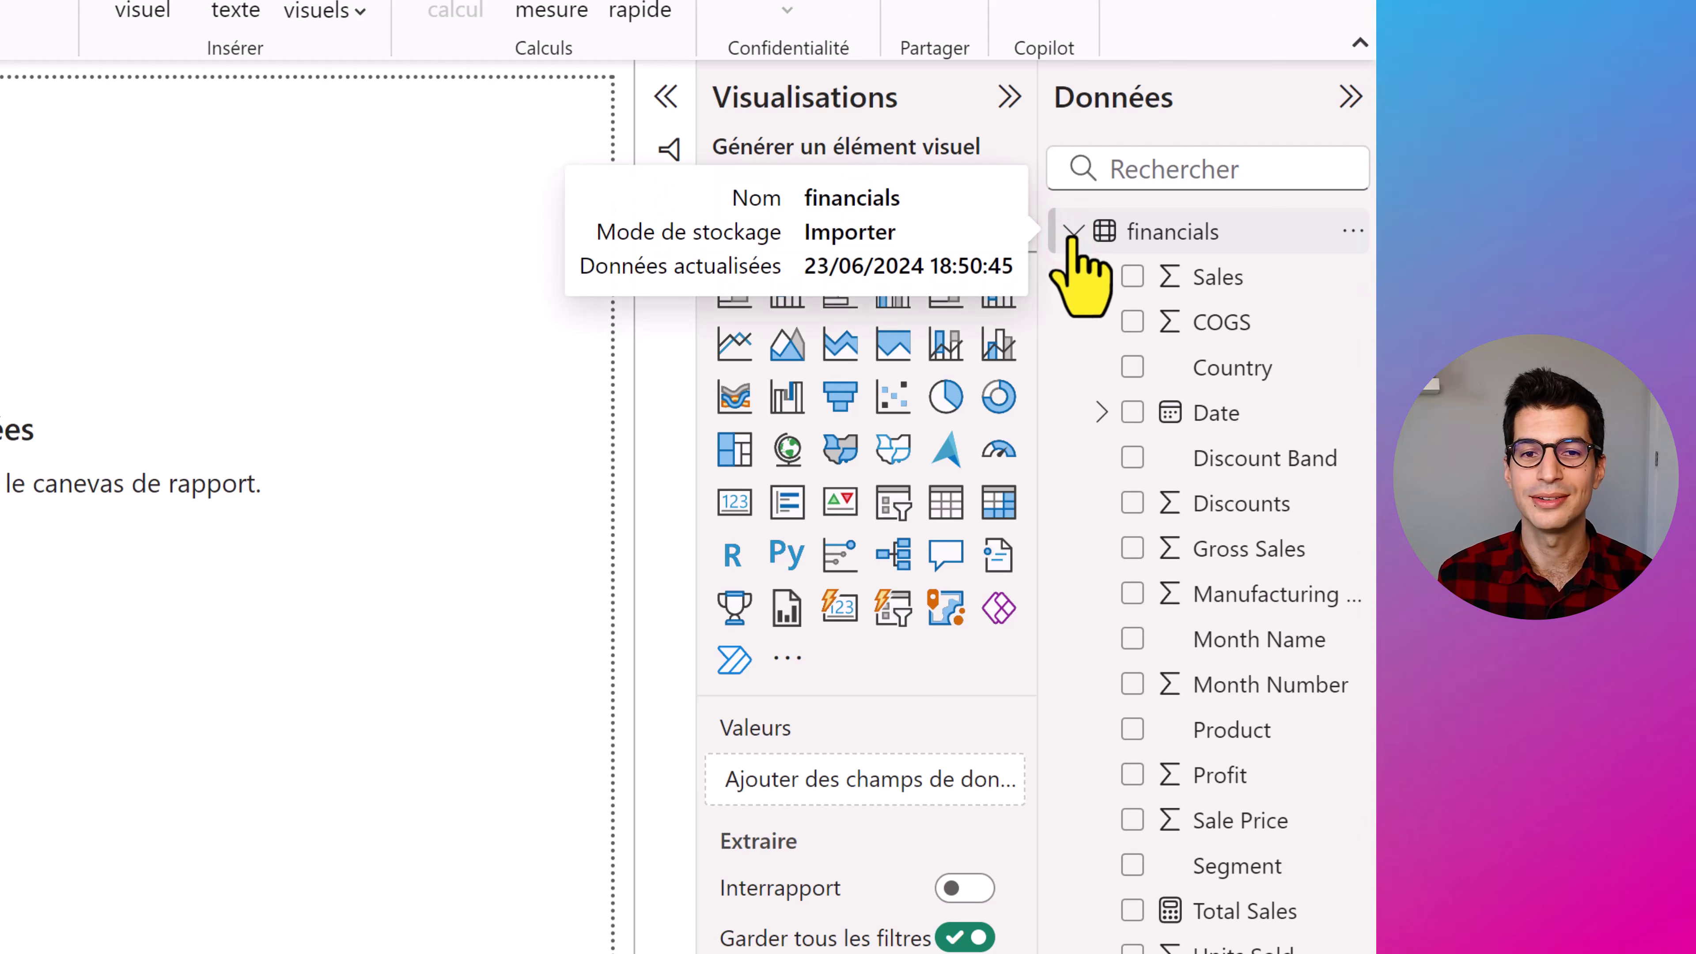
pyautogui.click(1132, 412)
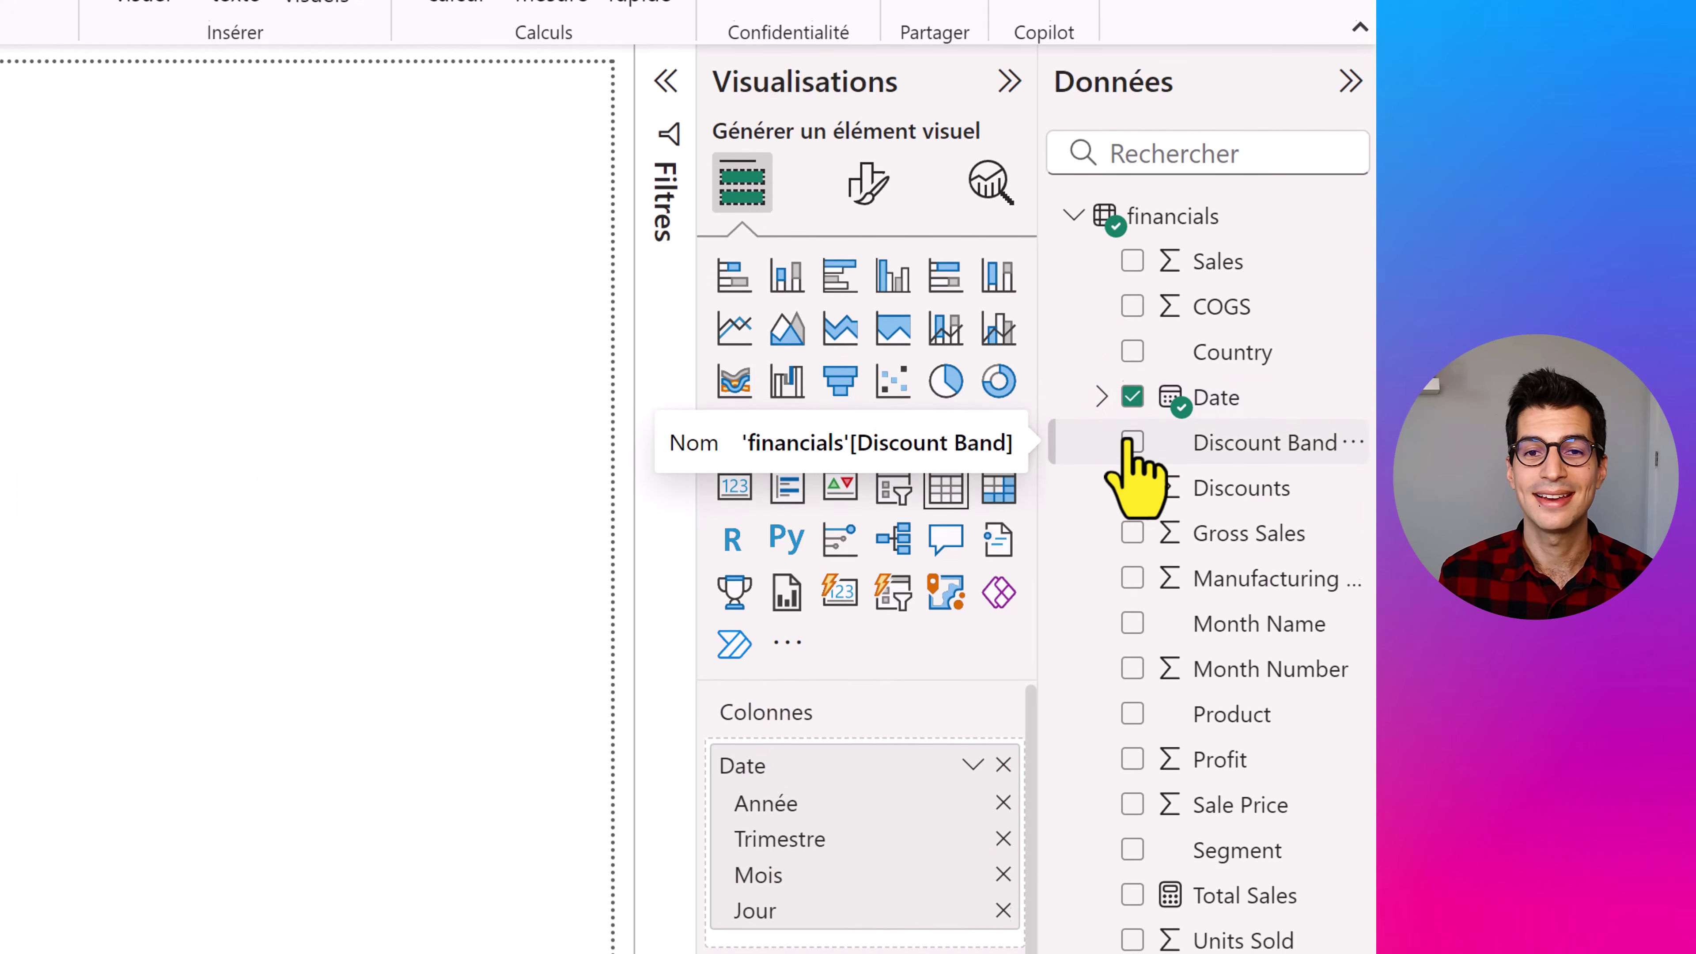
pyautogui.click(1134, 768)
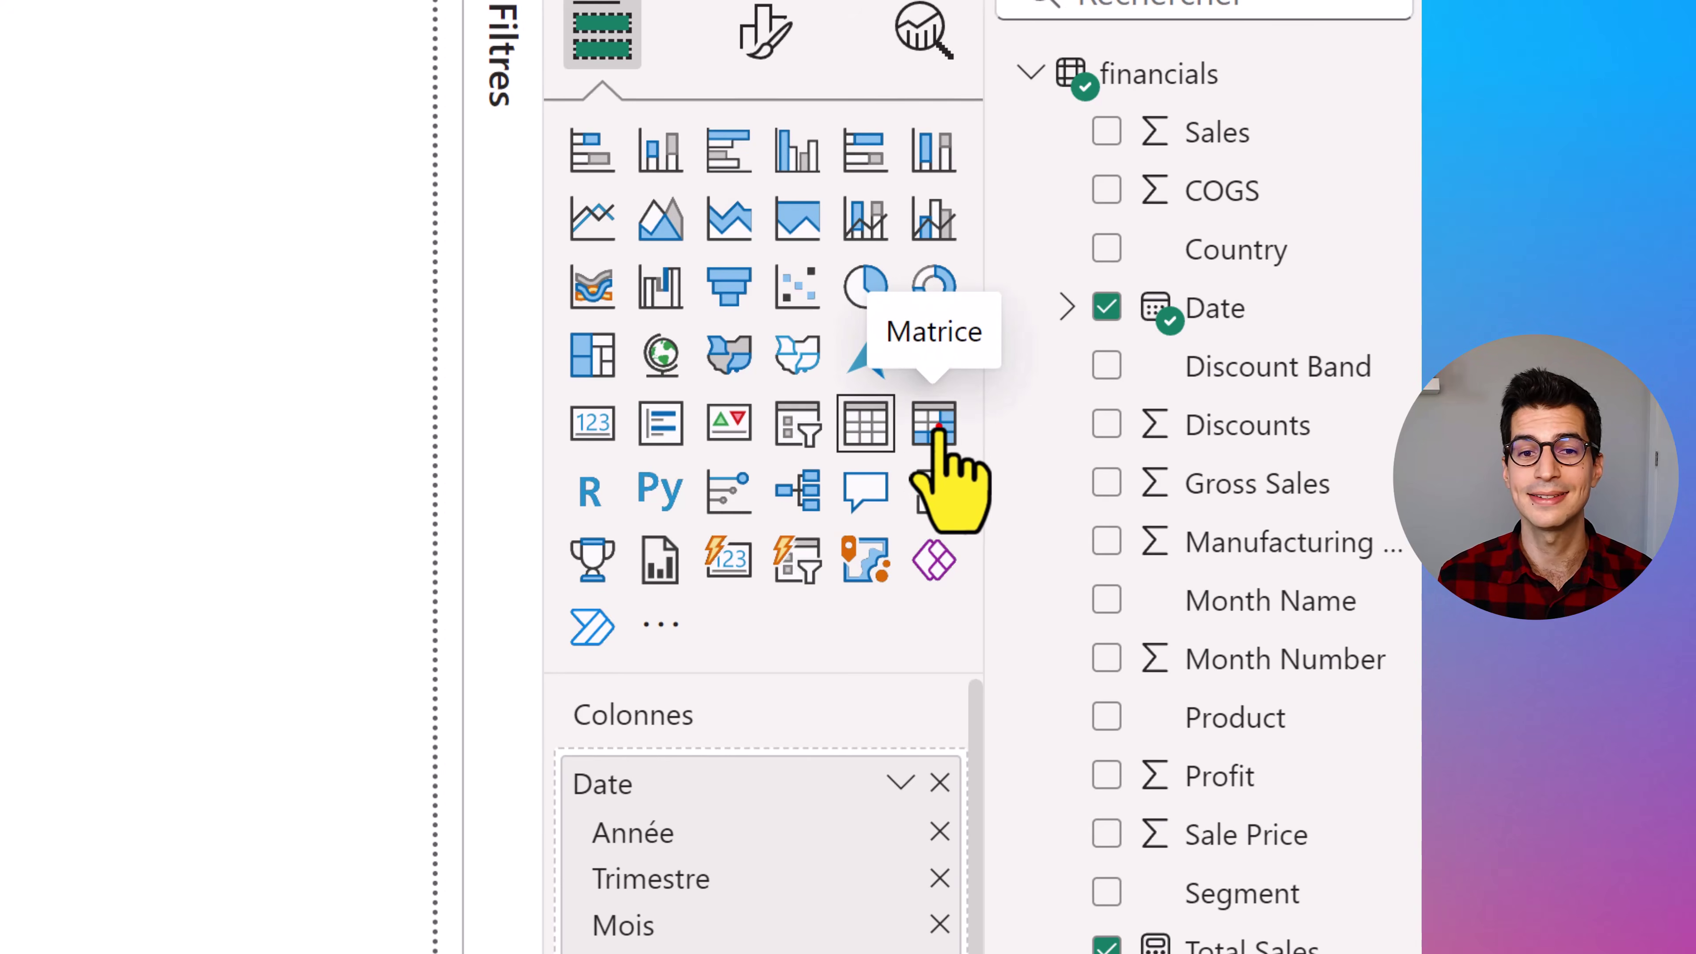
pyautogui.click(937, 427)
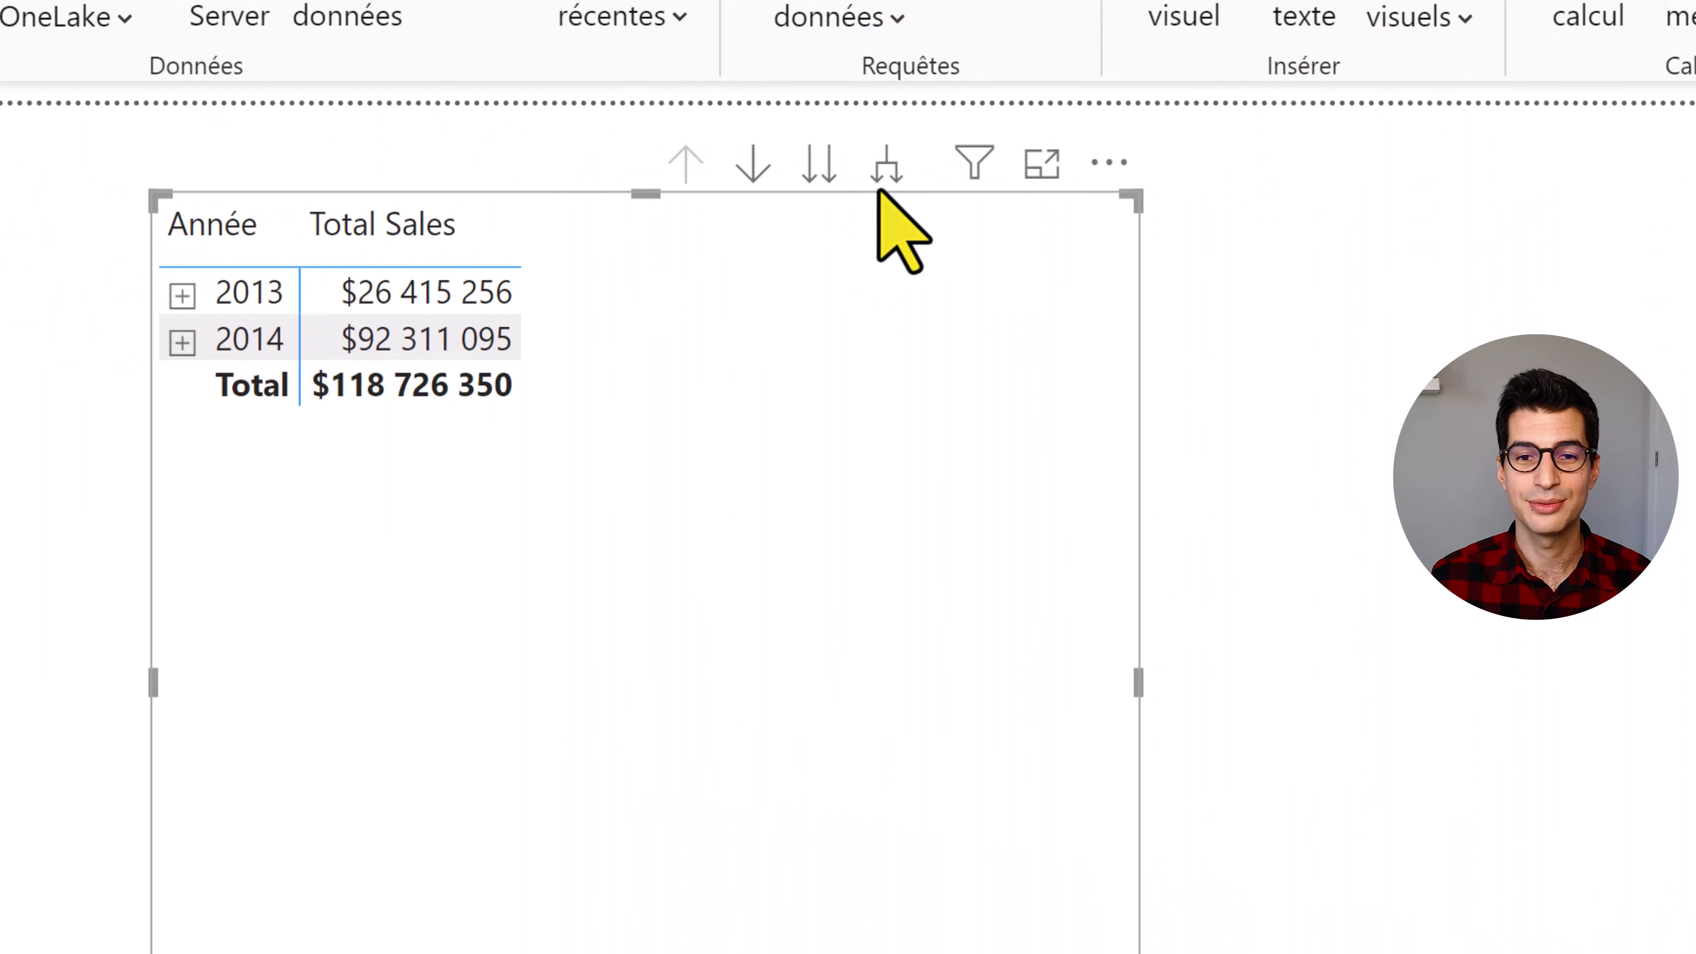
# Expand the matrix rows through quarters to months, and remove the Jour level from the Date hierarchy
pyautogui.click(888, 172)
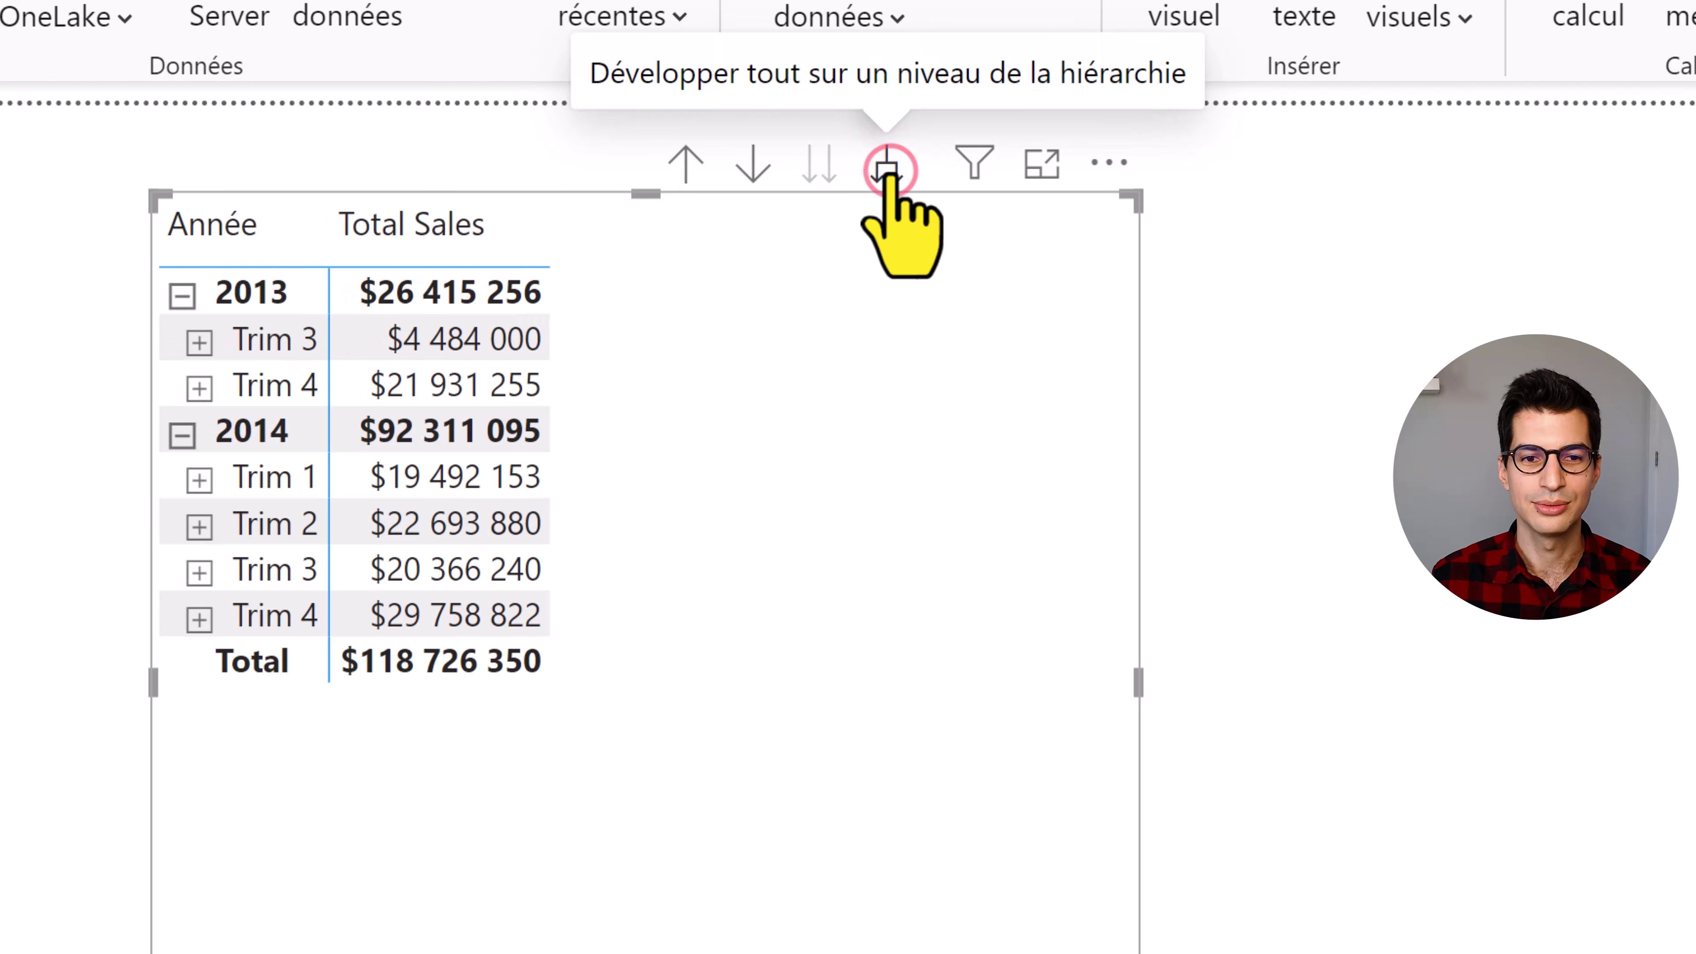
pyautogui.click(888, 173)
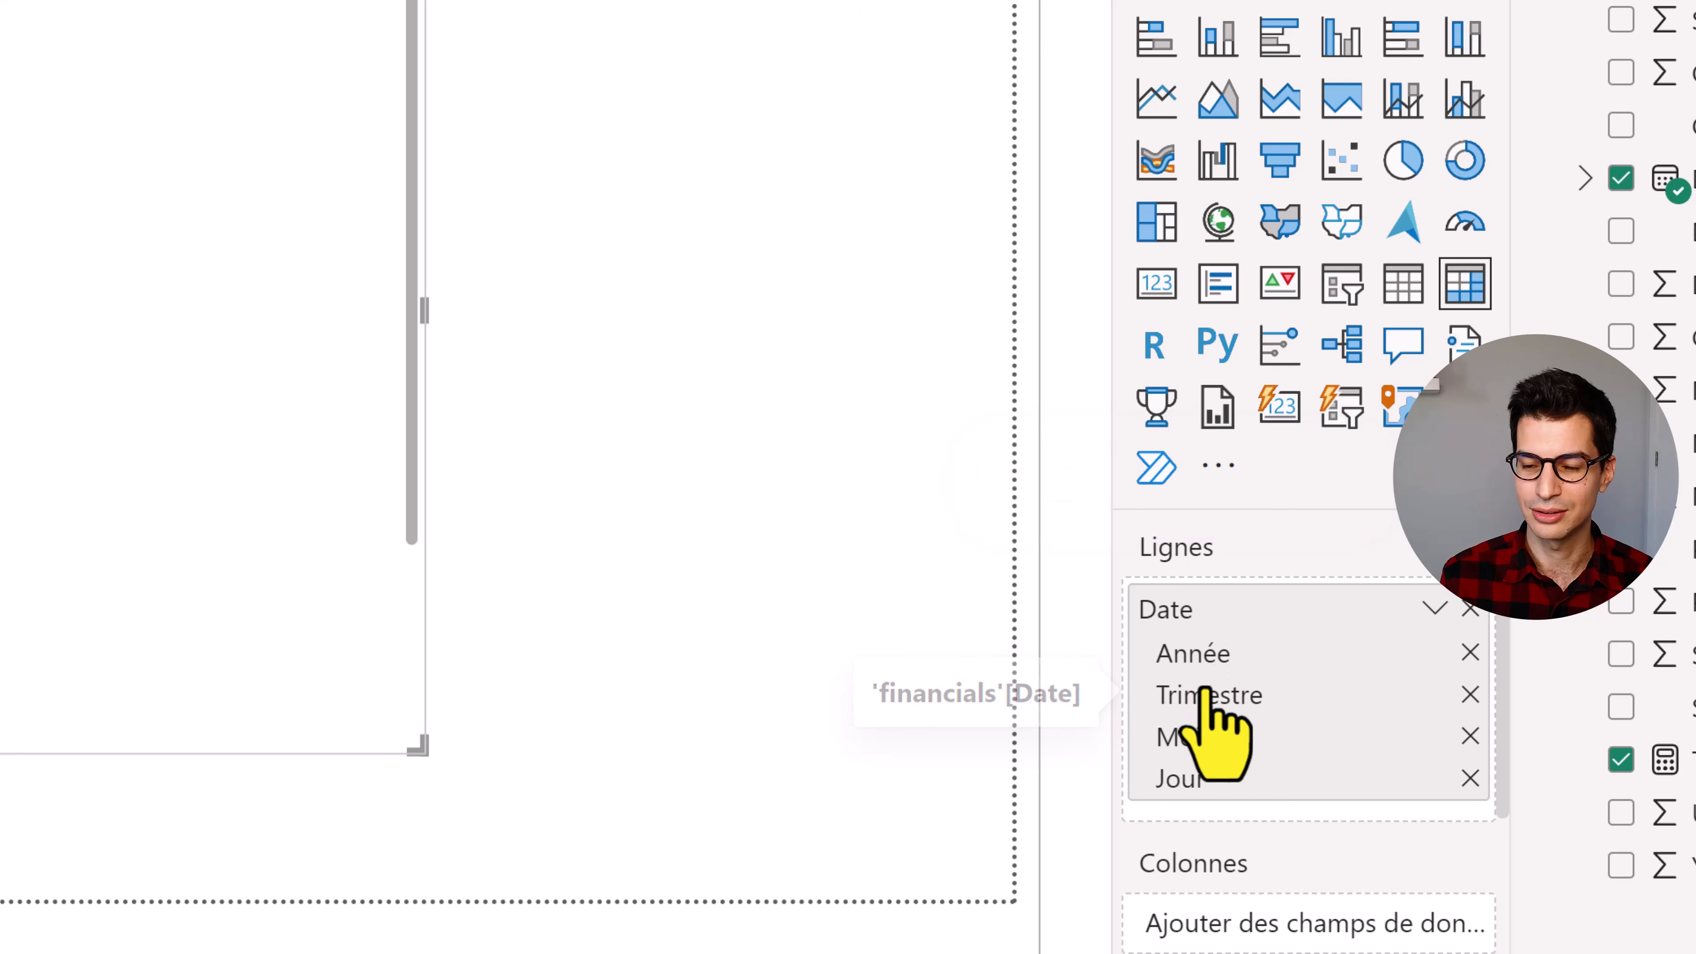
pyautogui.click(1469, 779)
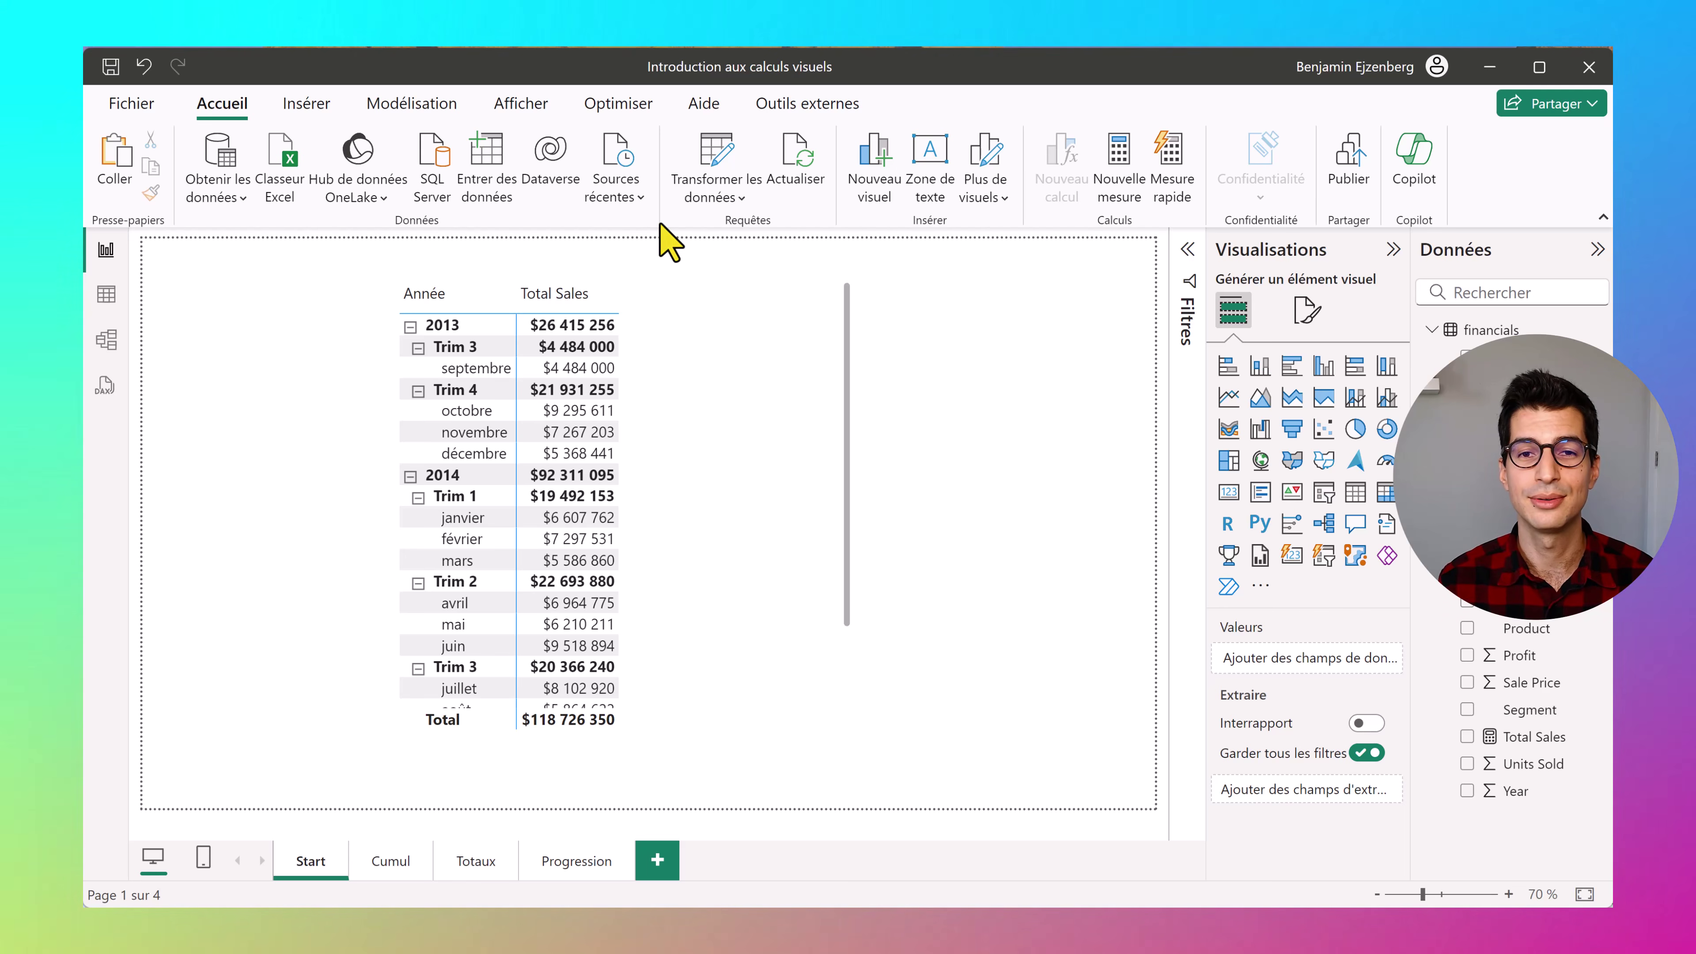
# Add a visual calculation to the matrix with the formula Cumul = RUNNINGSUM([Total Sales])
pyautogui.click(685, 404)
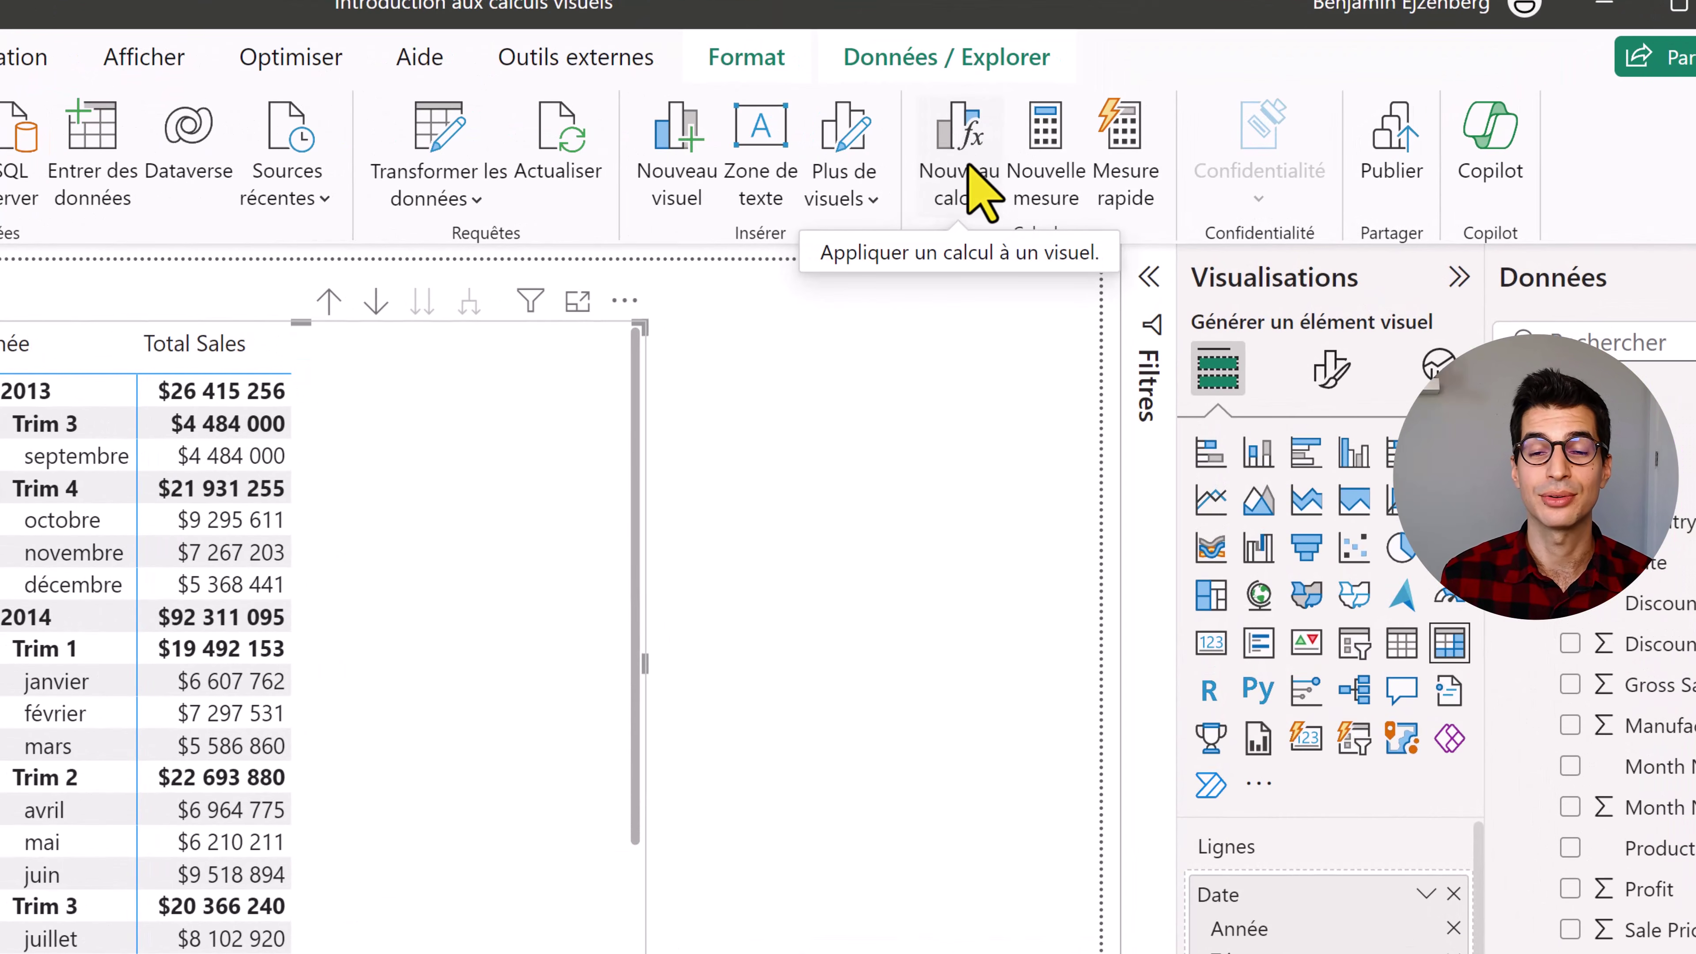
pyautogui.click(970, 168)
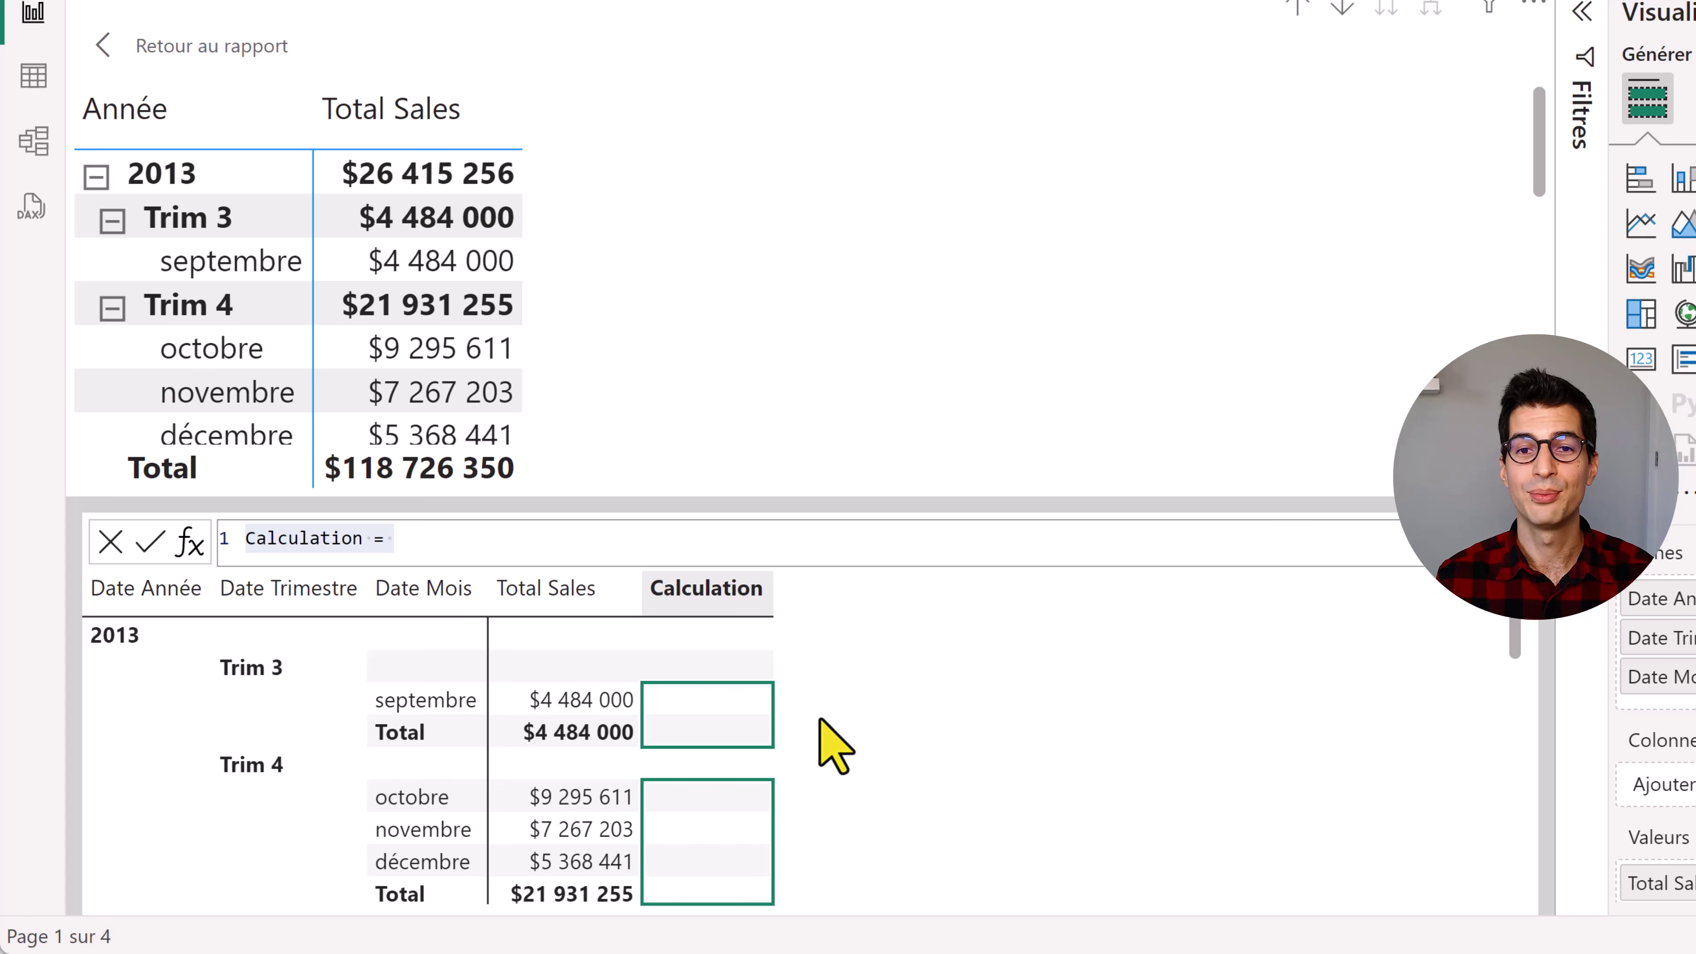
pyautogui.click(309, 538)
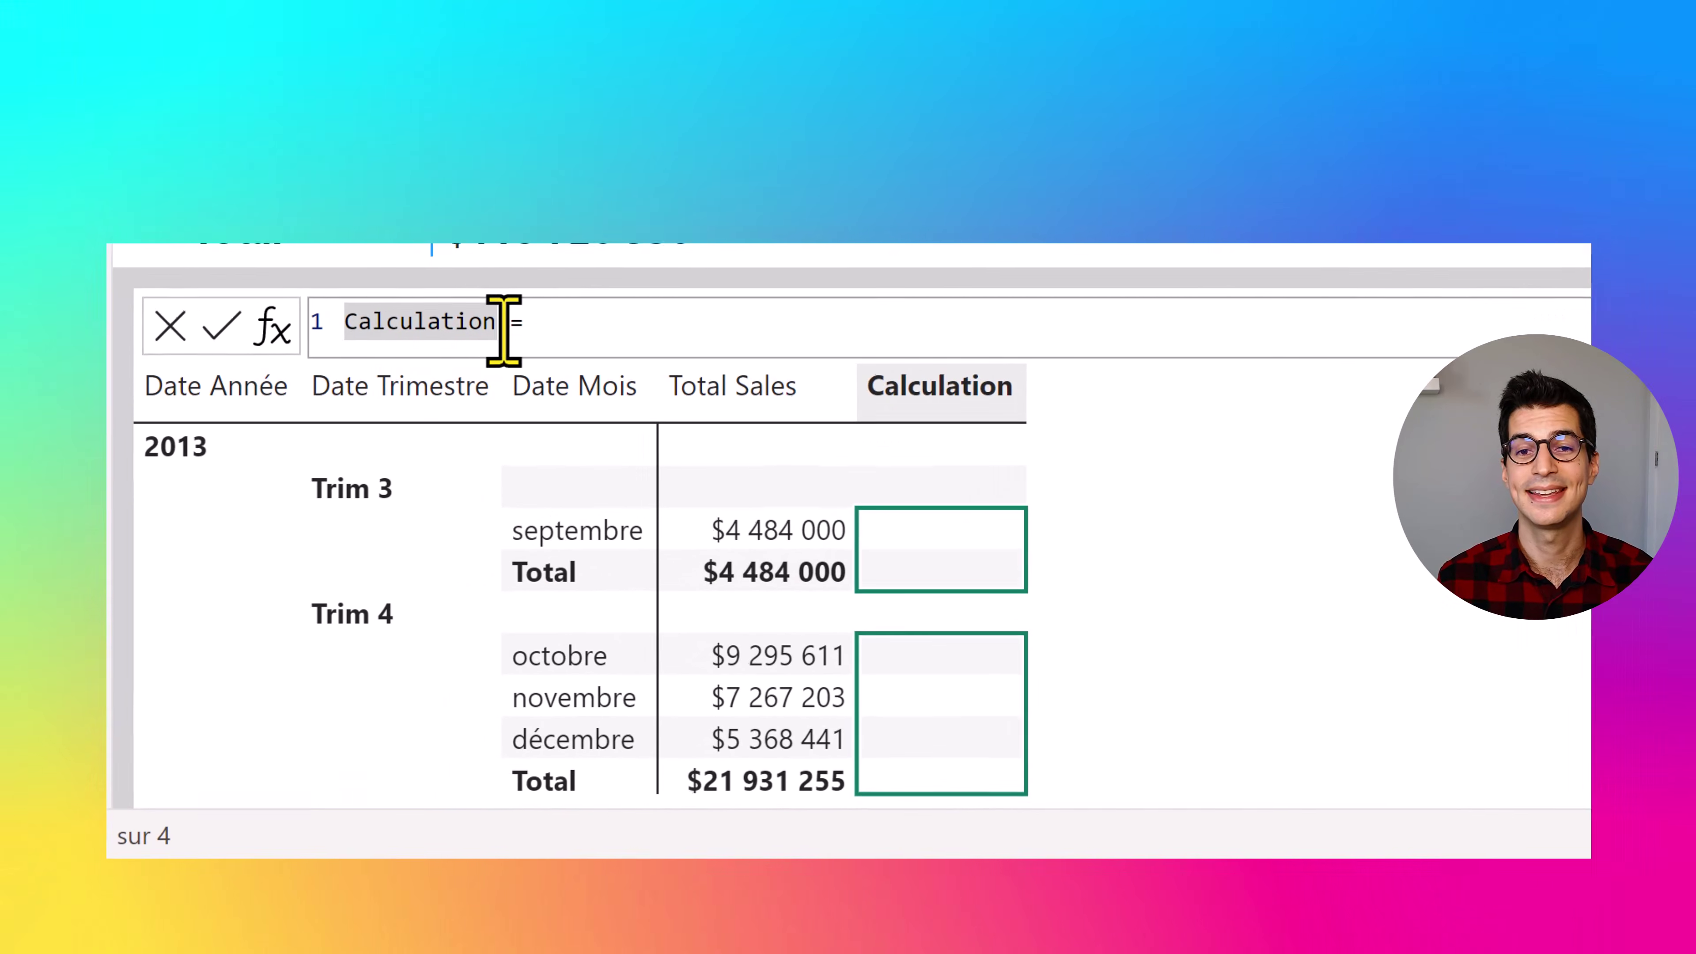
pyautogui.moveTo(374, 540); pyautogui.dragTo(163, 535)
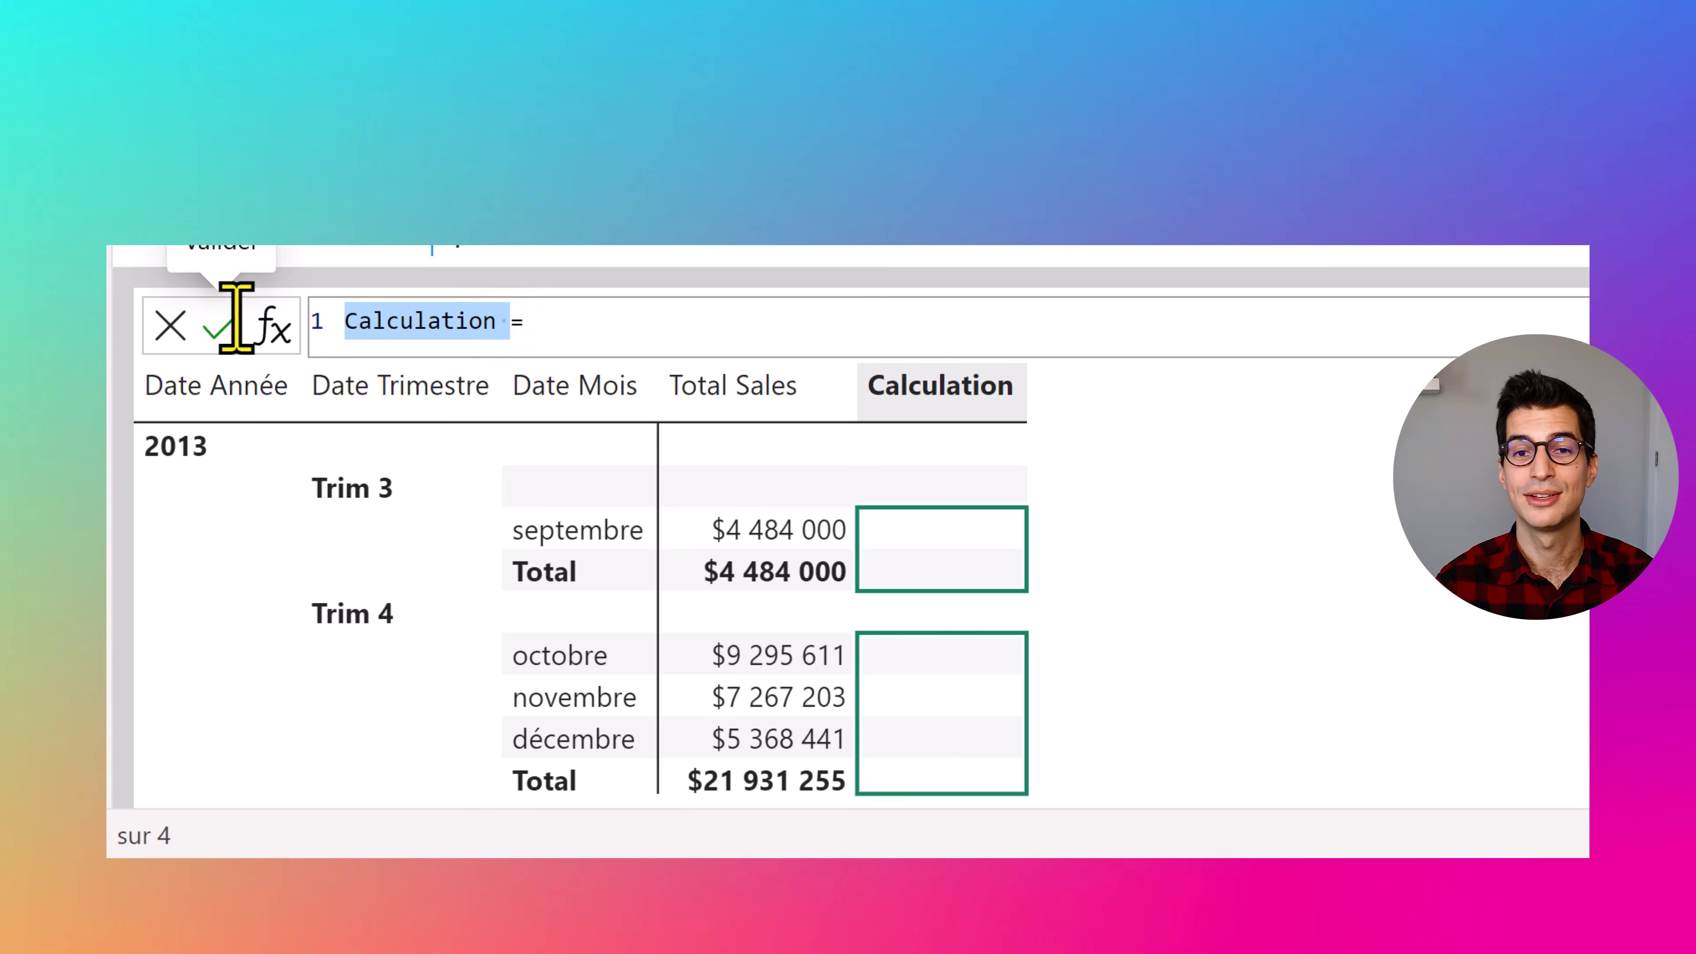
pyautogui.write('Cumul = ')
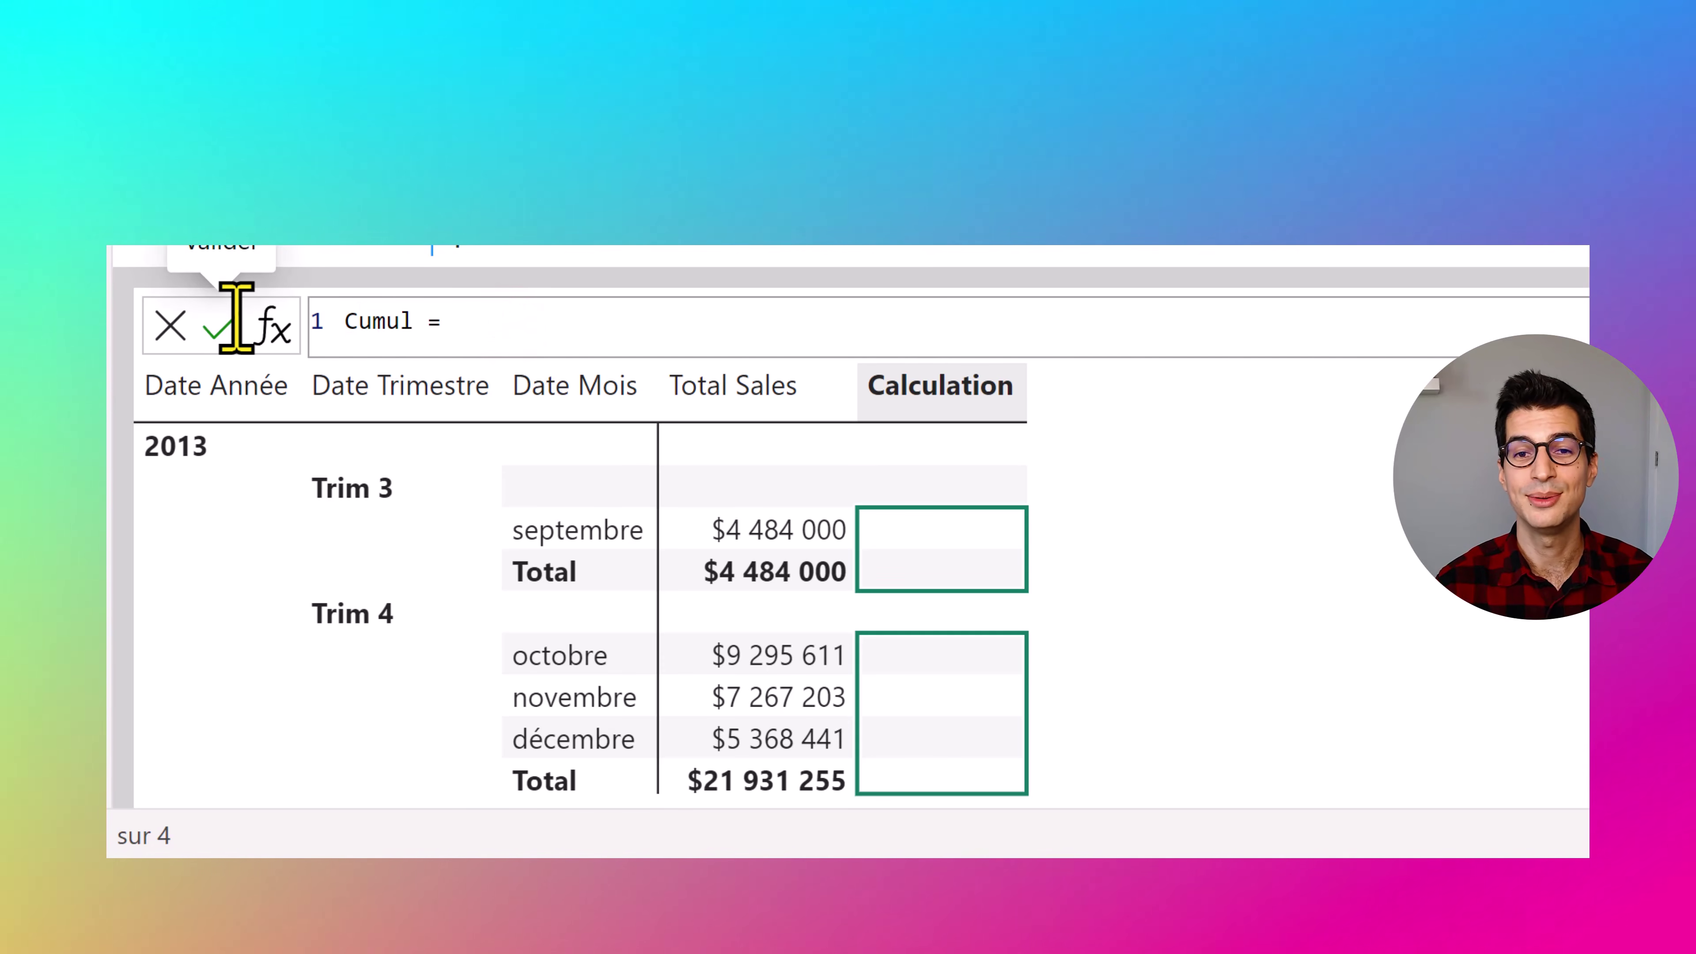
pyautogui.write('runnin')
pyautogui.press('Tab')
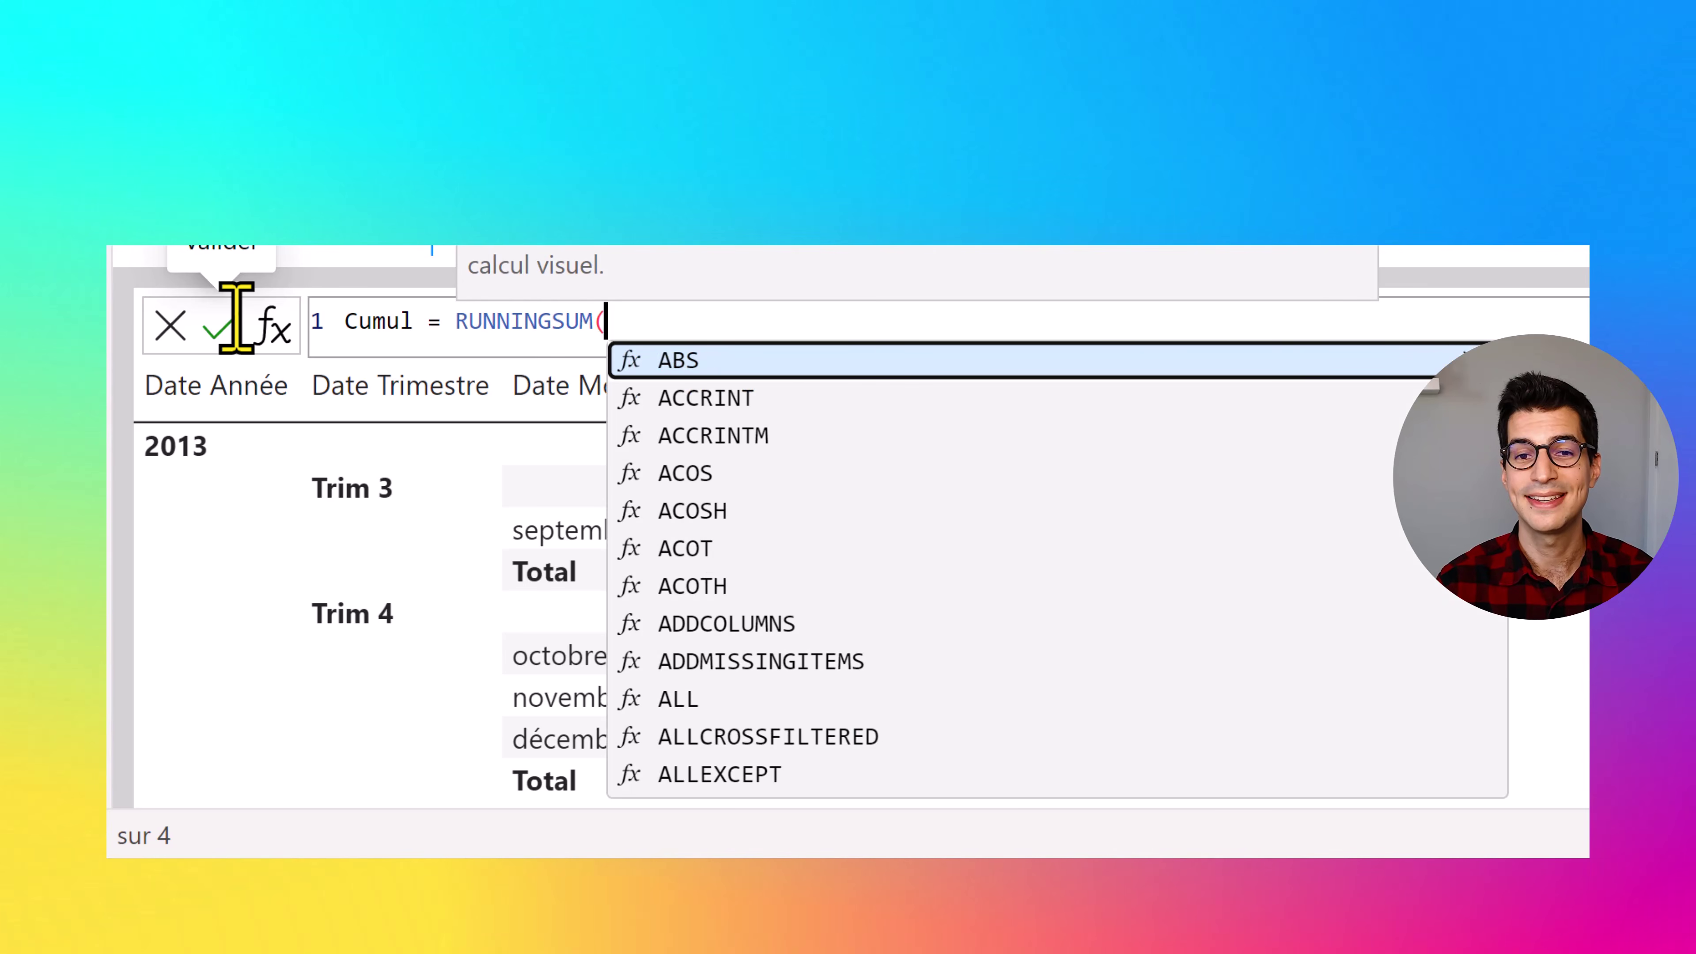
pyautogui.write('tot')
pyautogui.press('Tab')
pyautogui.write(')')
pyautogui.click(227, 324)
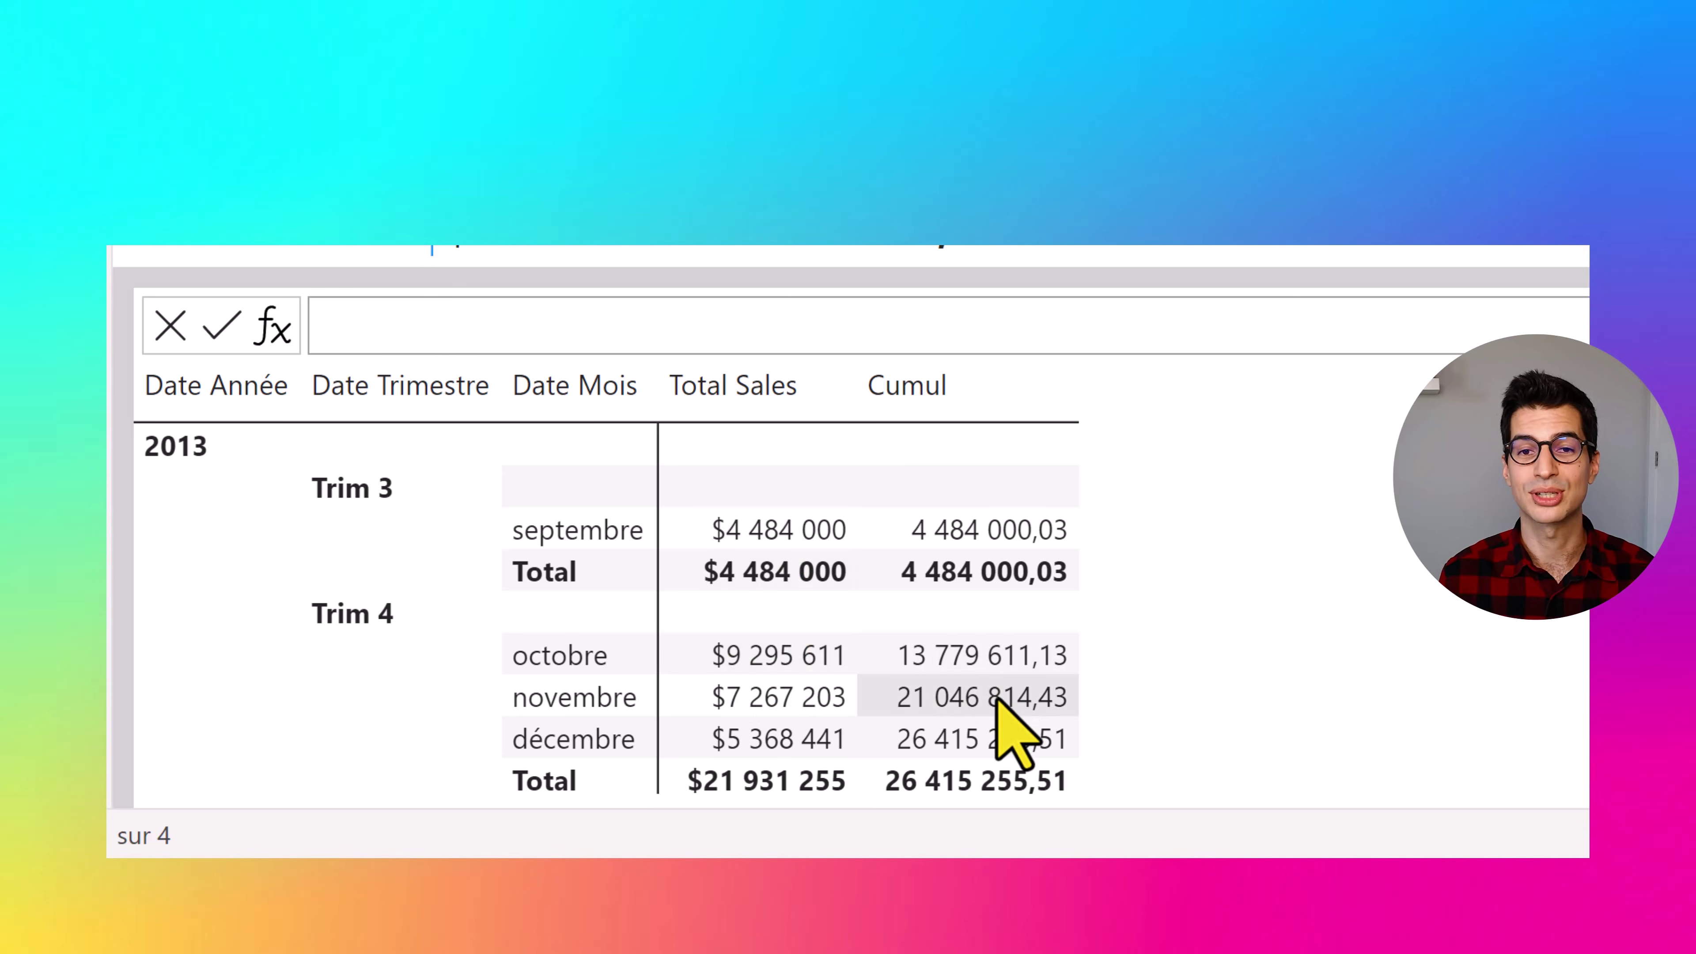
# Examine how the Cumul column accumulates over the months, quarters and years down to the grand total
pyautogui.scroll(-2, 999, 699)
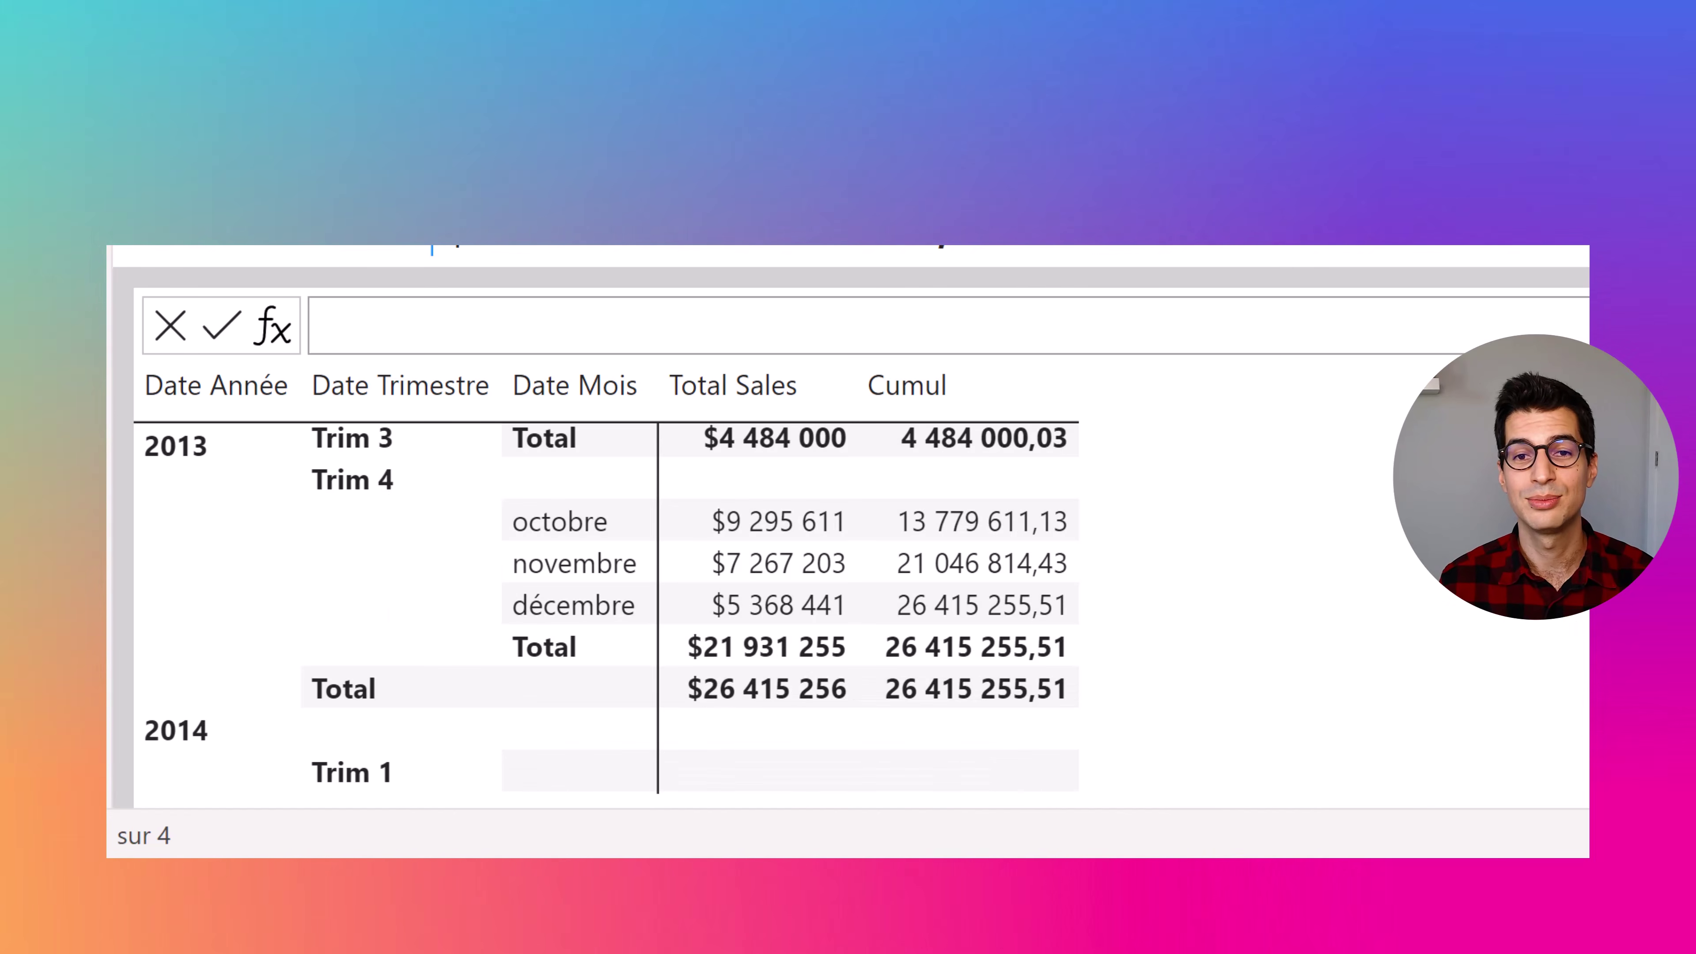
pyautogui.scroll(-10, 1318, 526)
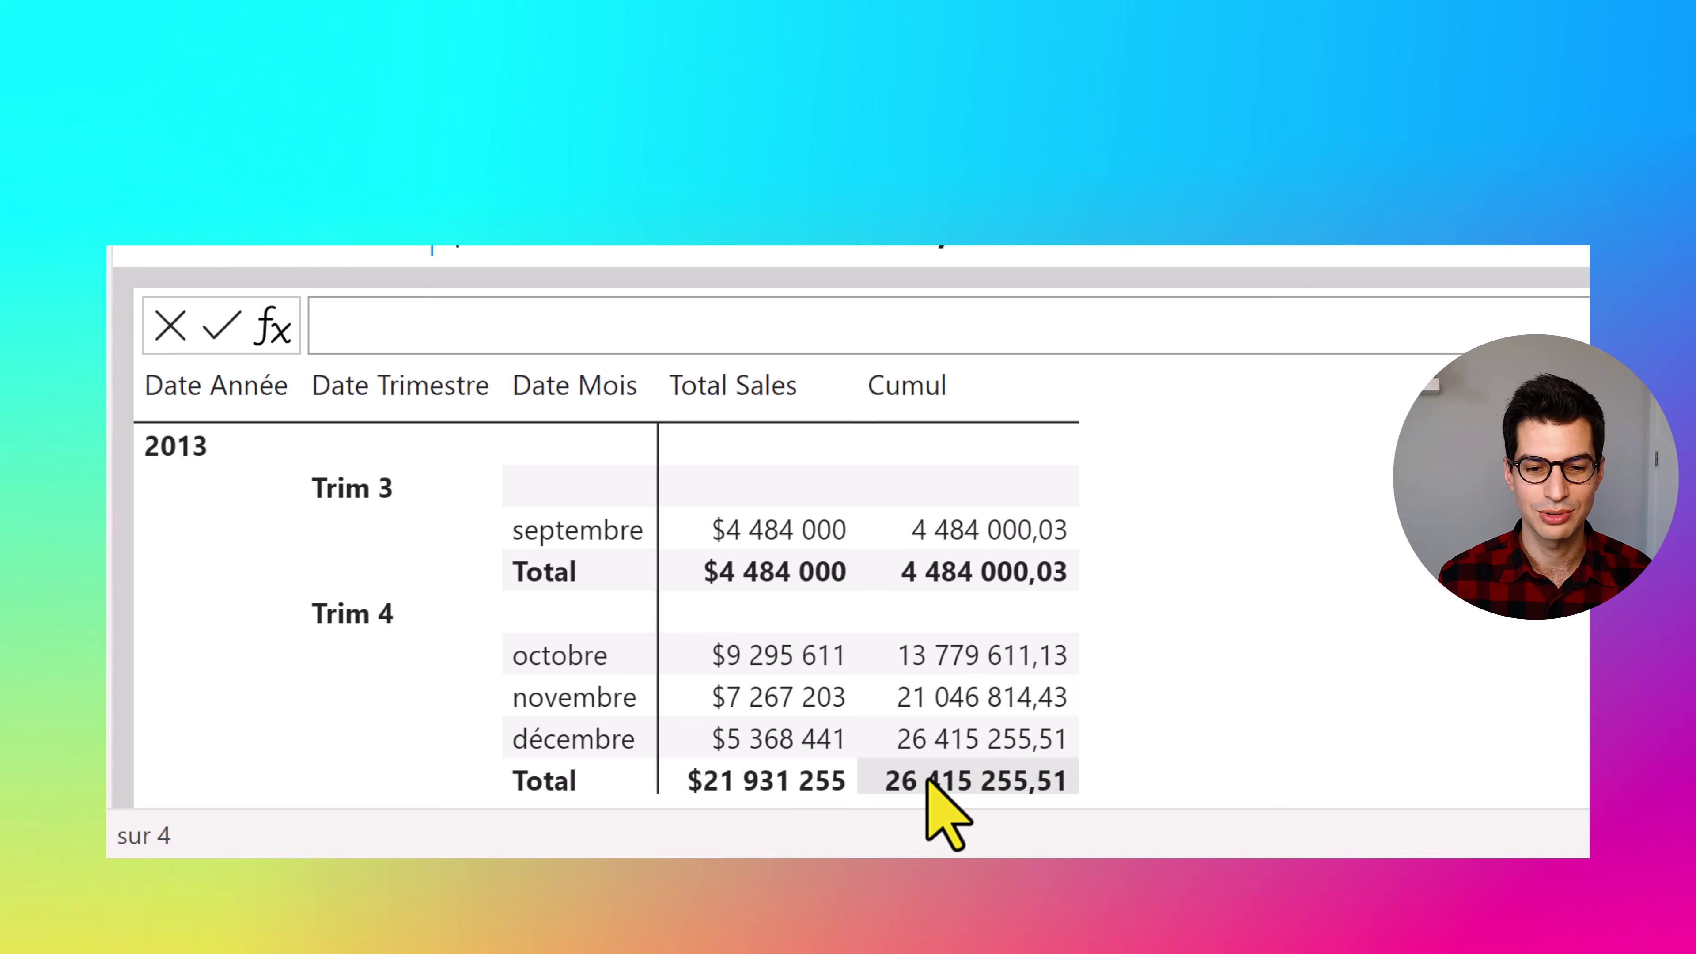
pyautogui.scroll(-10, 607, 609)
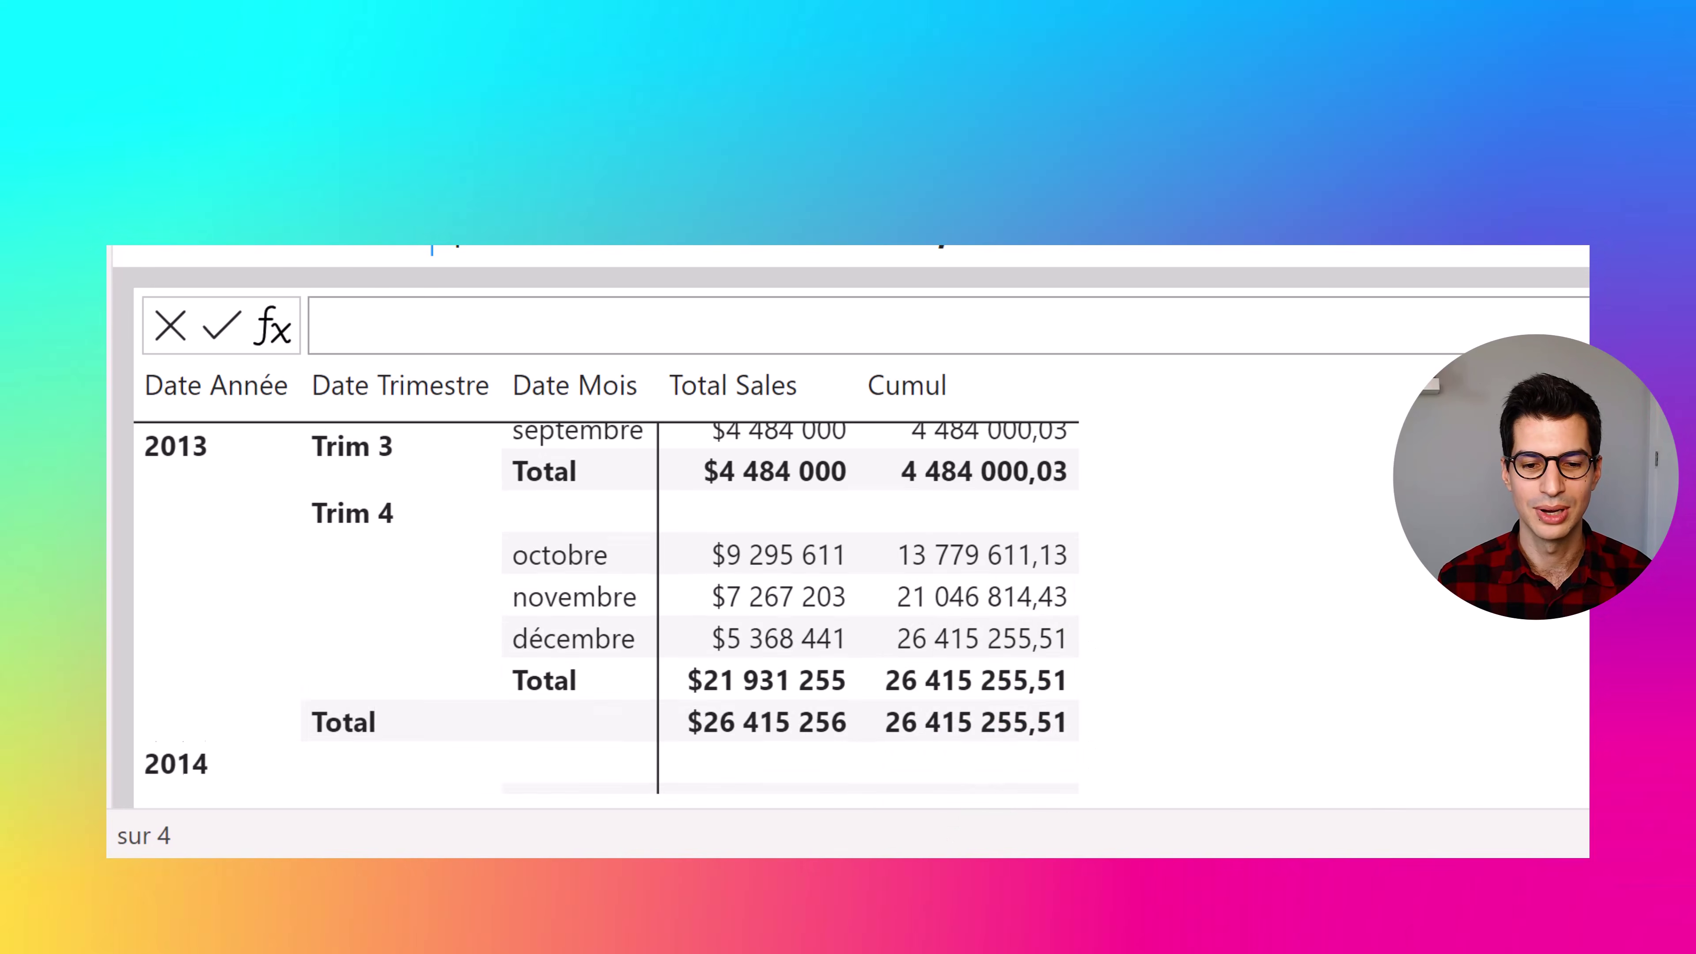
pyautogui.scroll(-2, 607, 609)
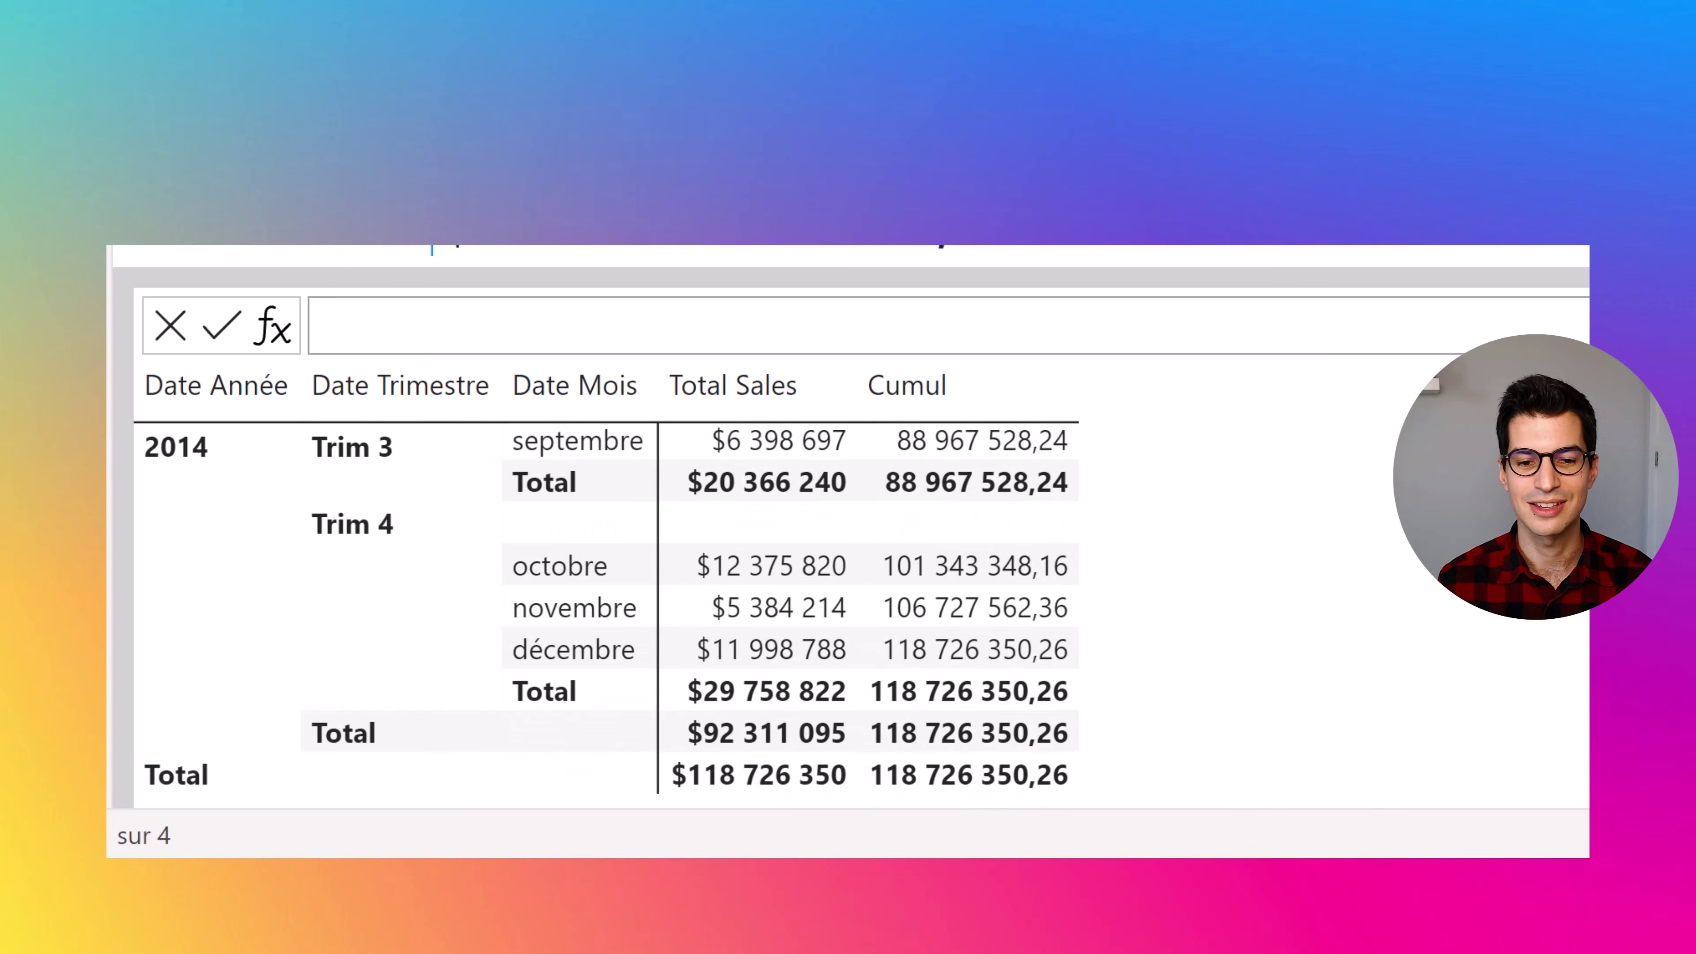
pyautogui.scroll(12, 606, 608)
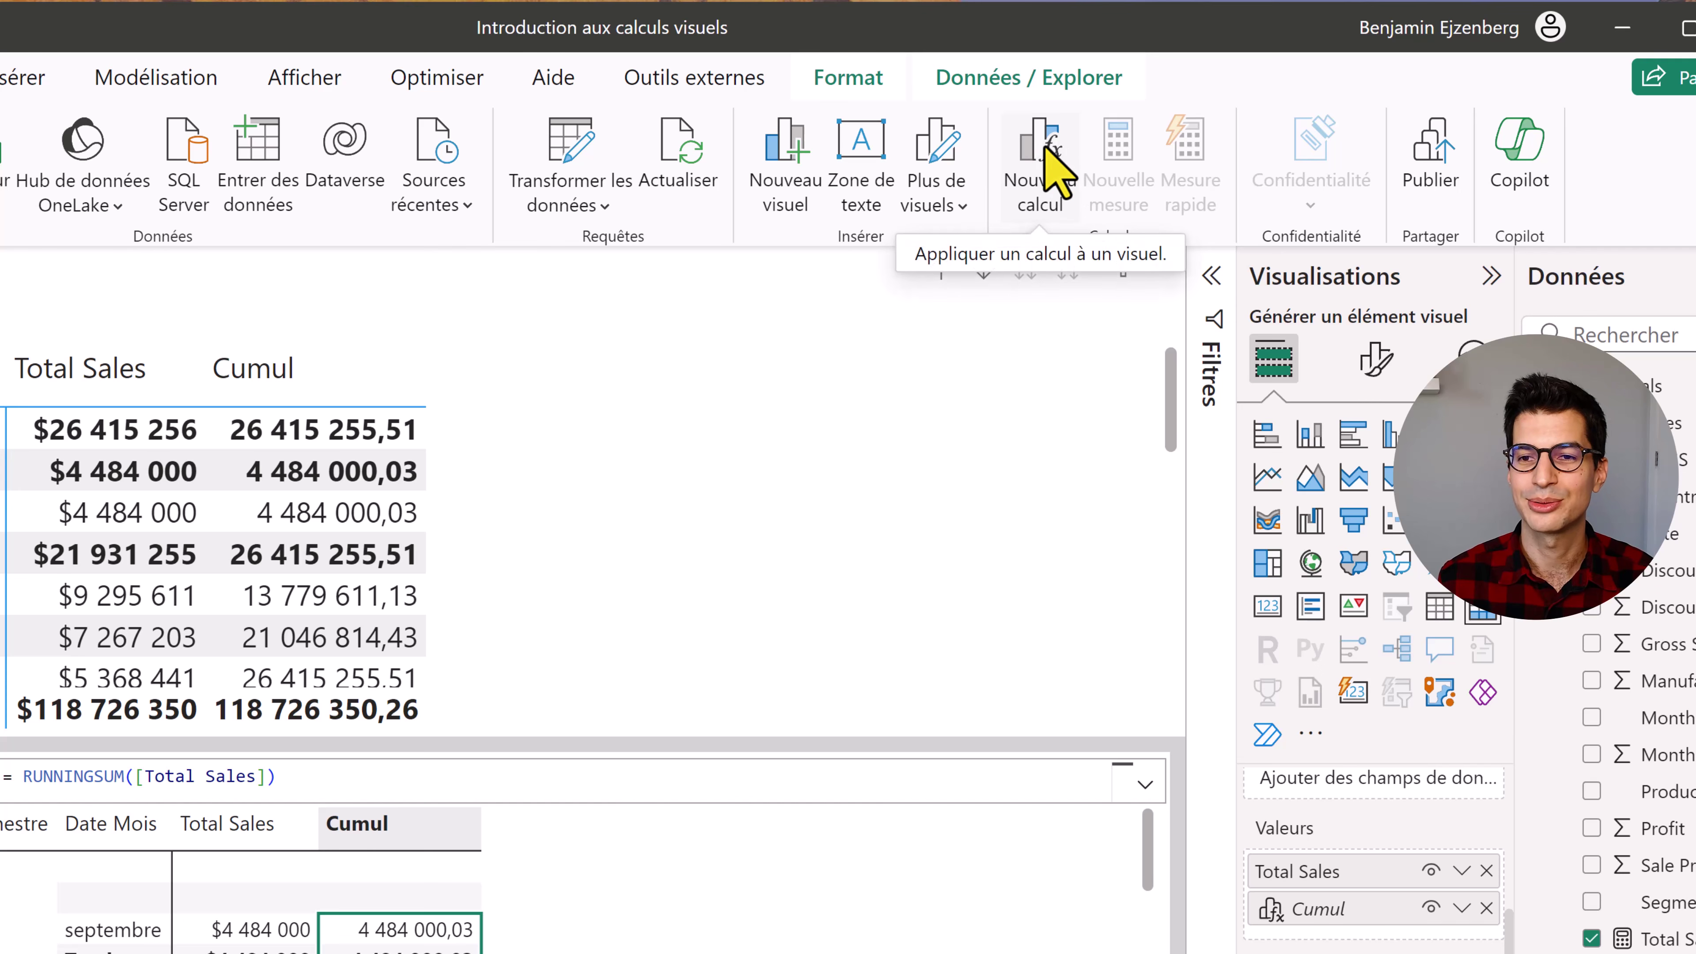
# Start another visual calculation named Cumul YTD, using RUNNINGSUM with [Total Sales] as its expression
pyautogui.click(1045, 146)
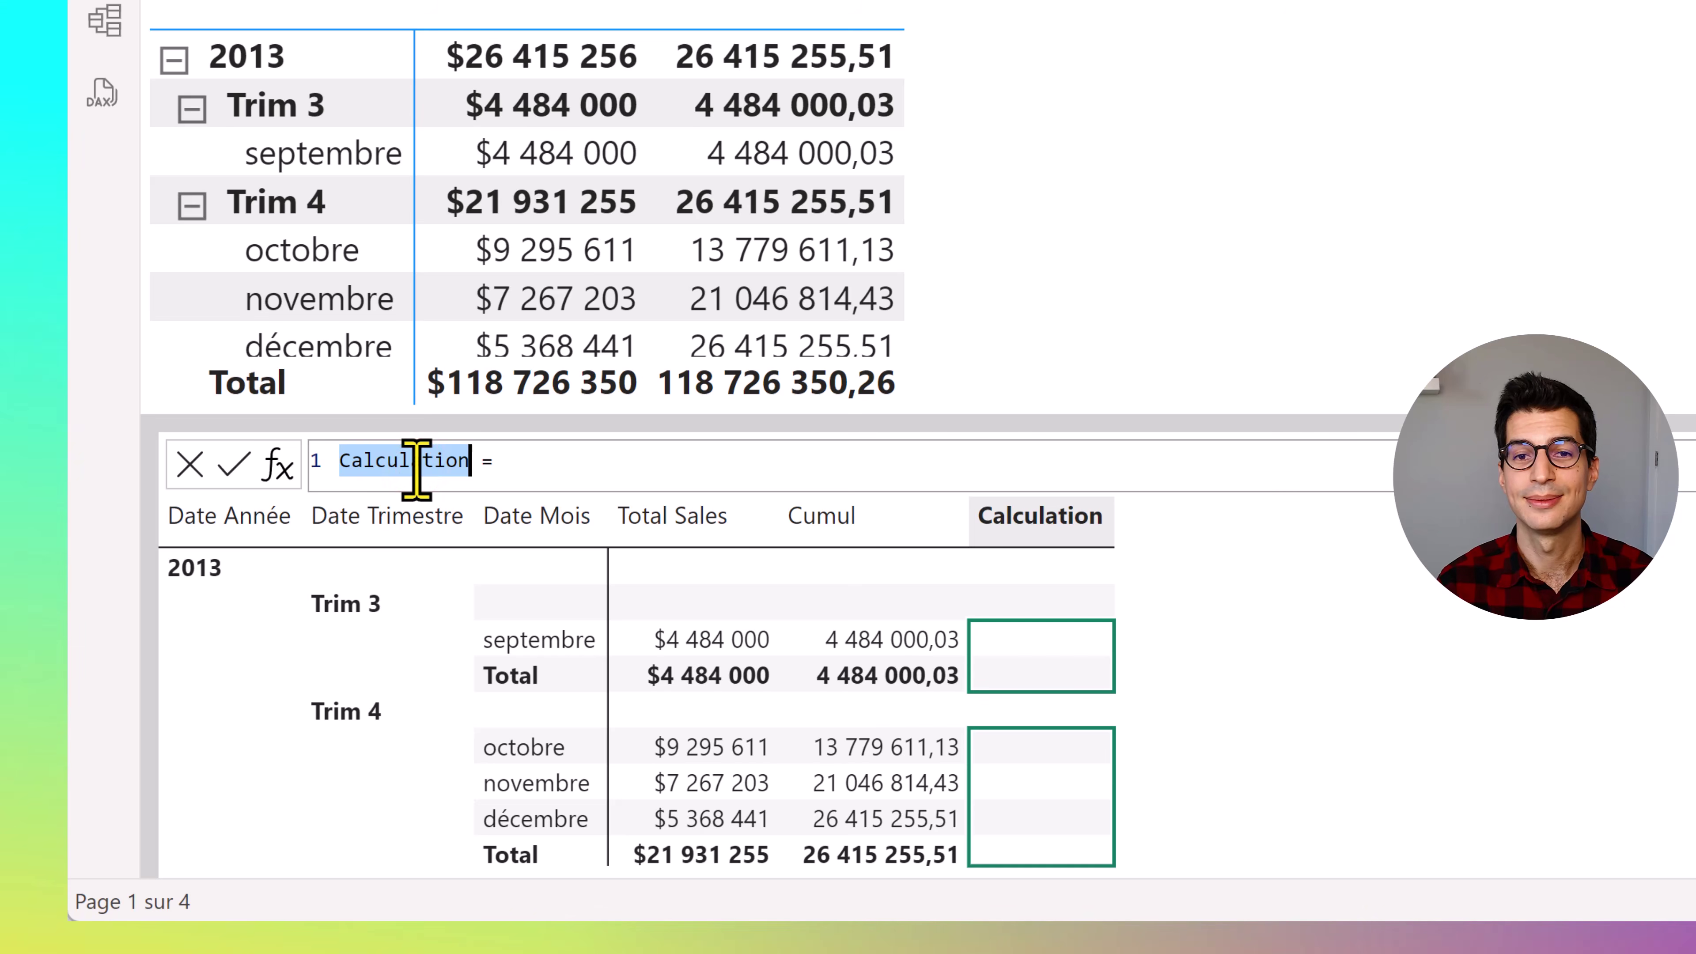
pyautogui.write('Cumul YTD')
pyautogui.press('End')
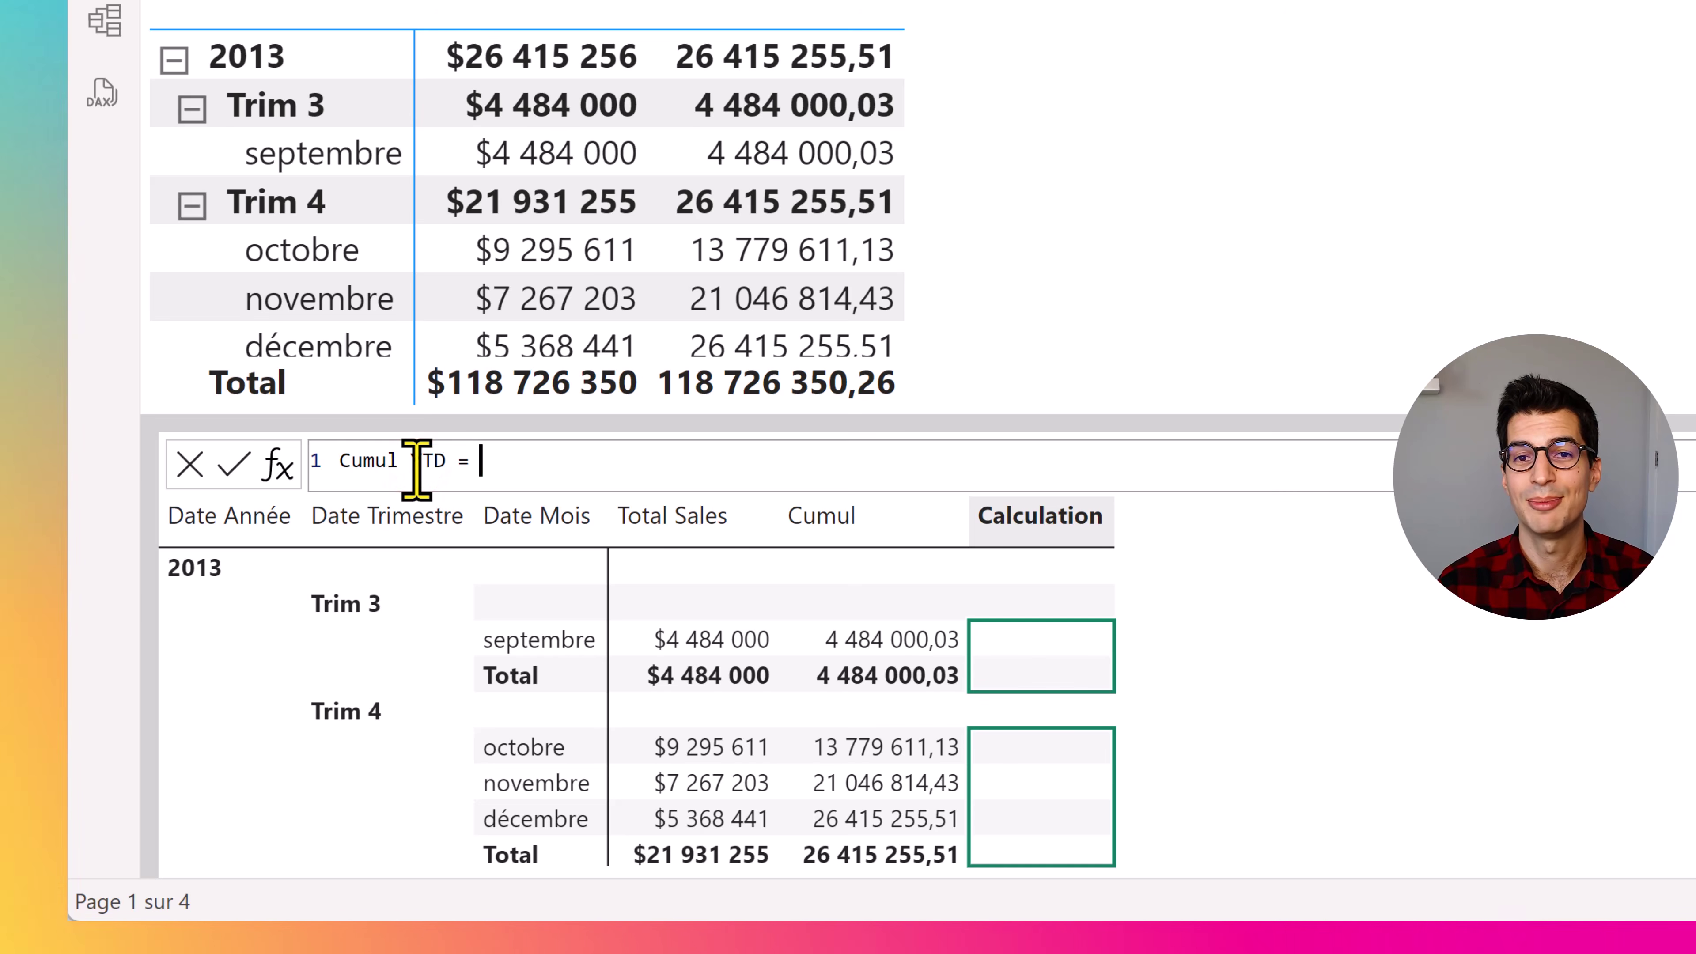
pyautogui.write('r')
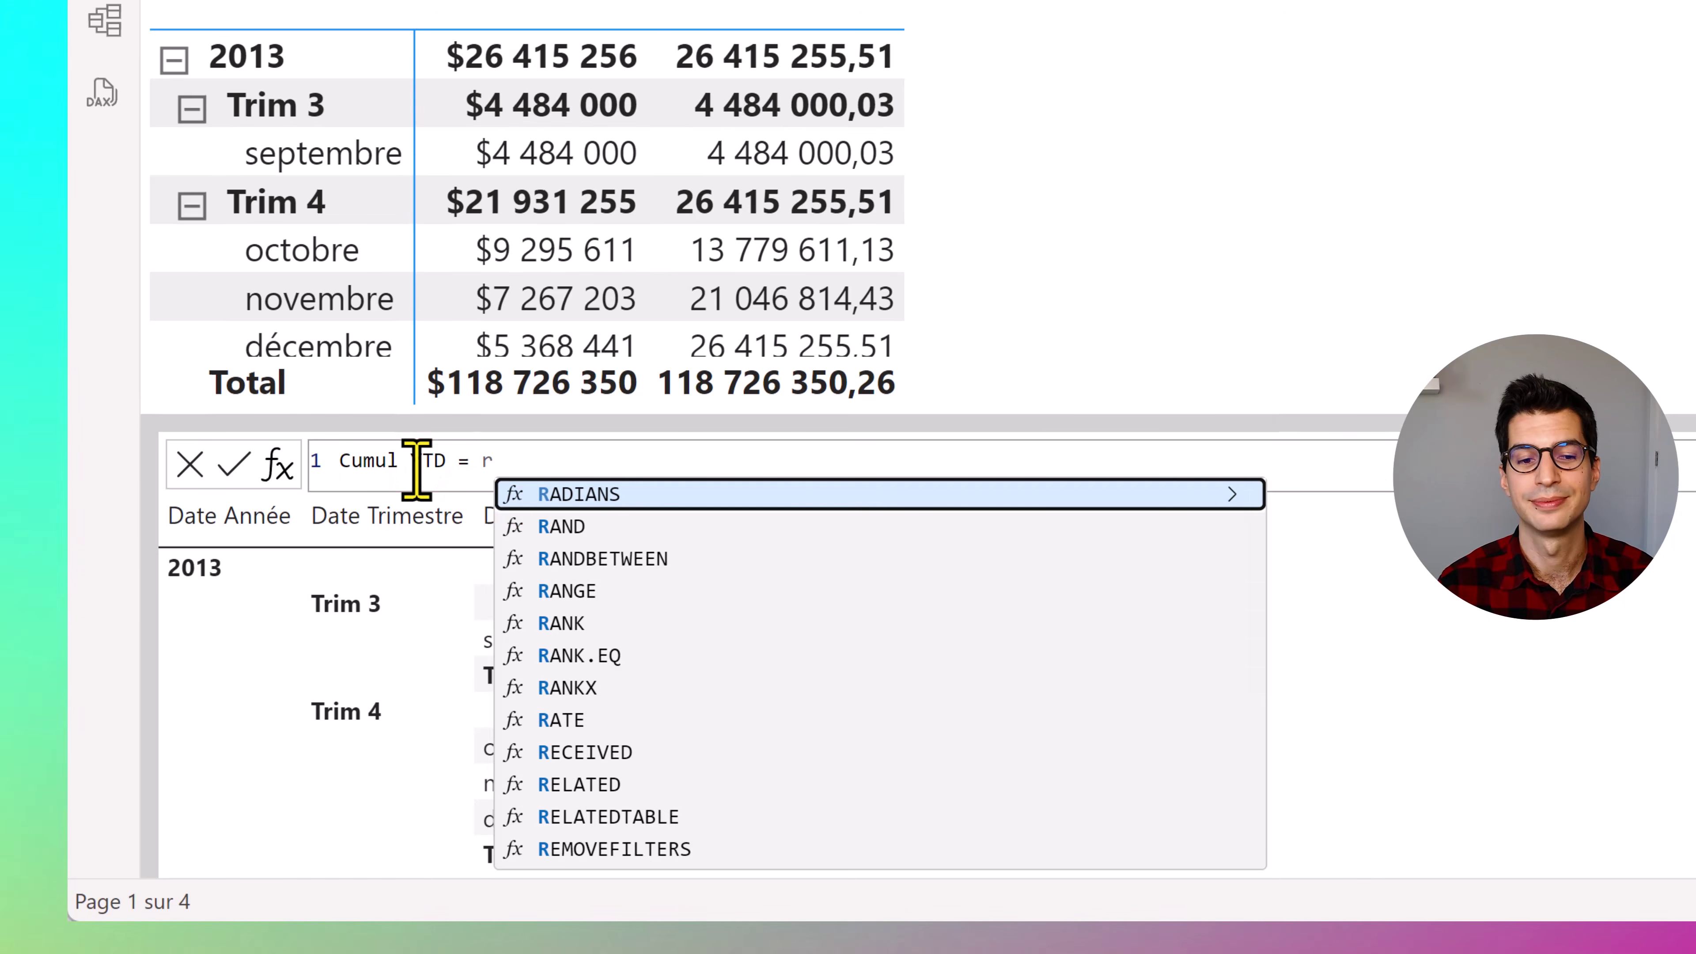
pyautogui.write('unningsum(')
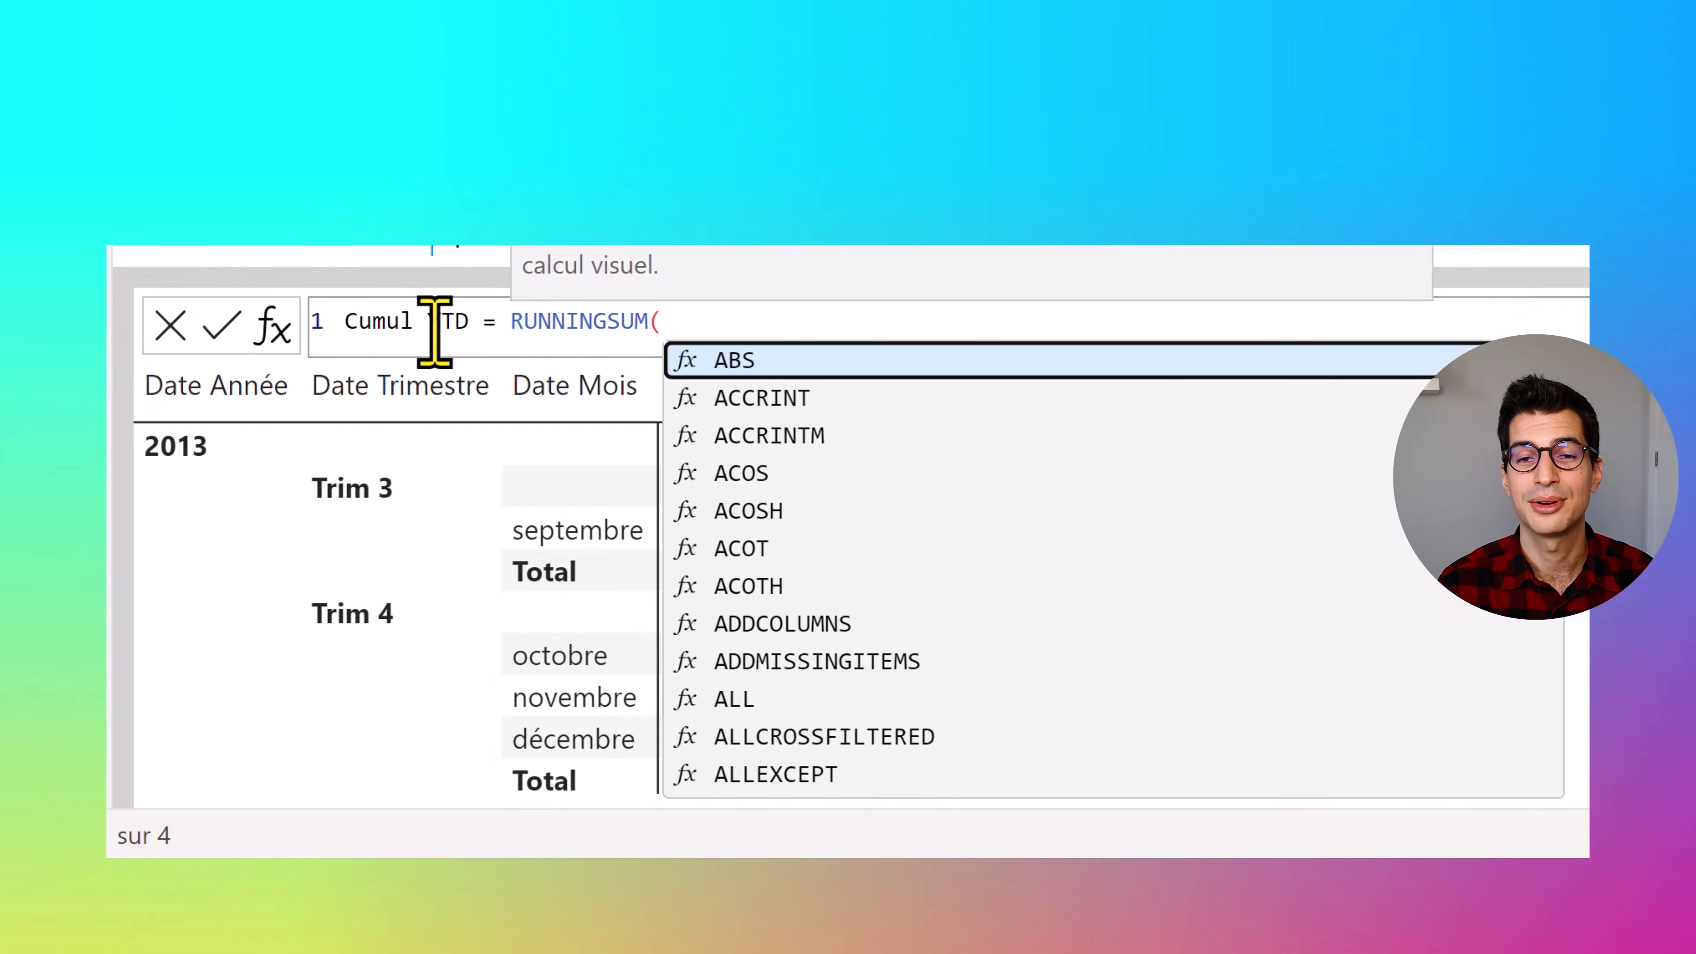
pyautogui.write('t')
pyautogui.press('Tab')
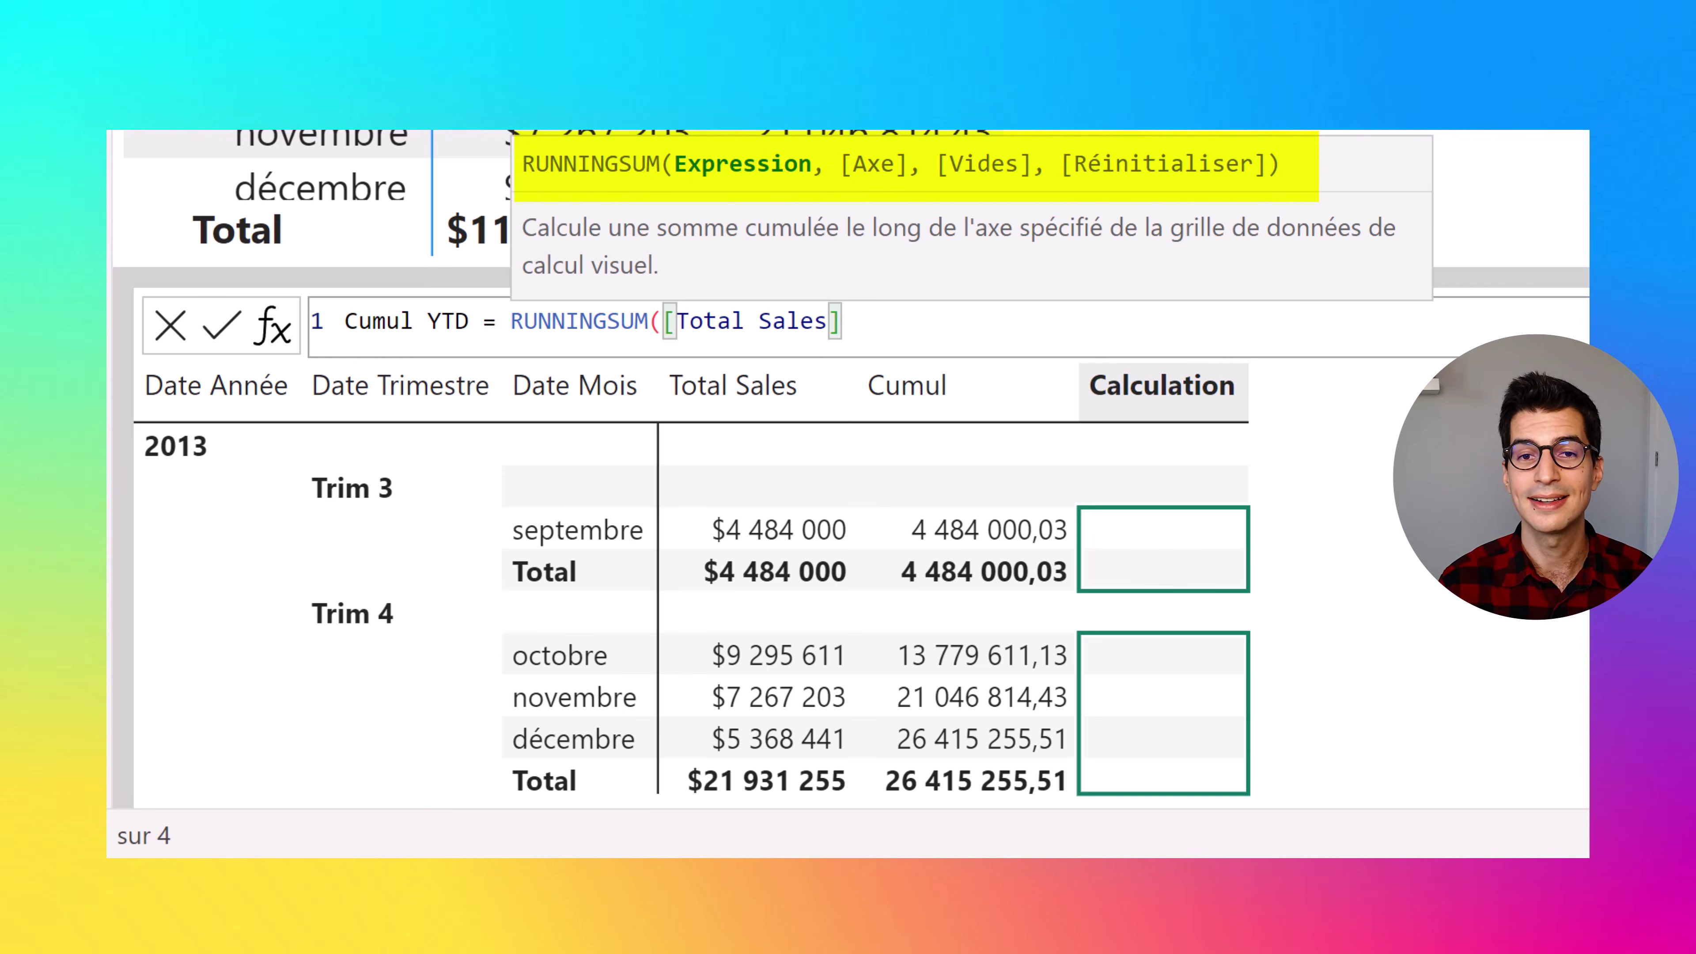
# Leave the axis and blanks arguments of Cumul YTD empty, set its reset argument to 1 and commit the formula
pyautogui.write(';')
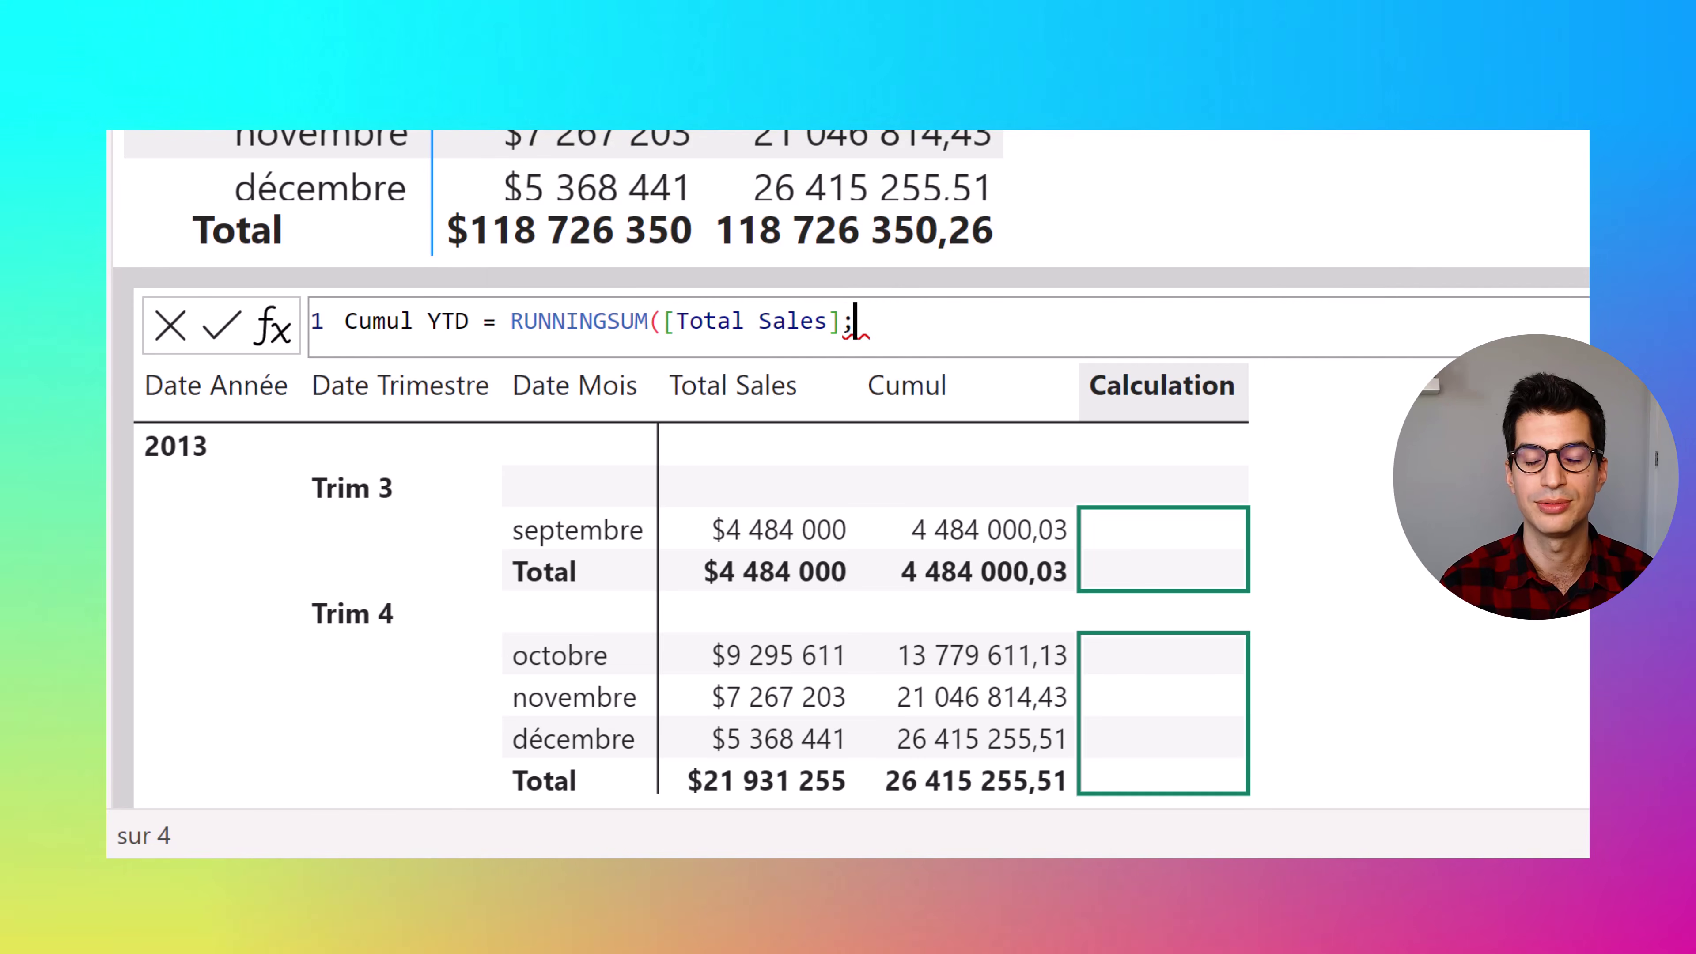
pyautogui.press('BackSpace')
pyautogui.write(',')
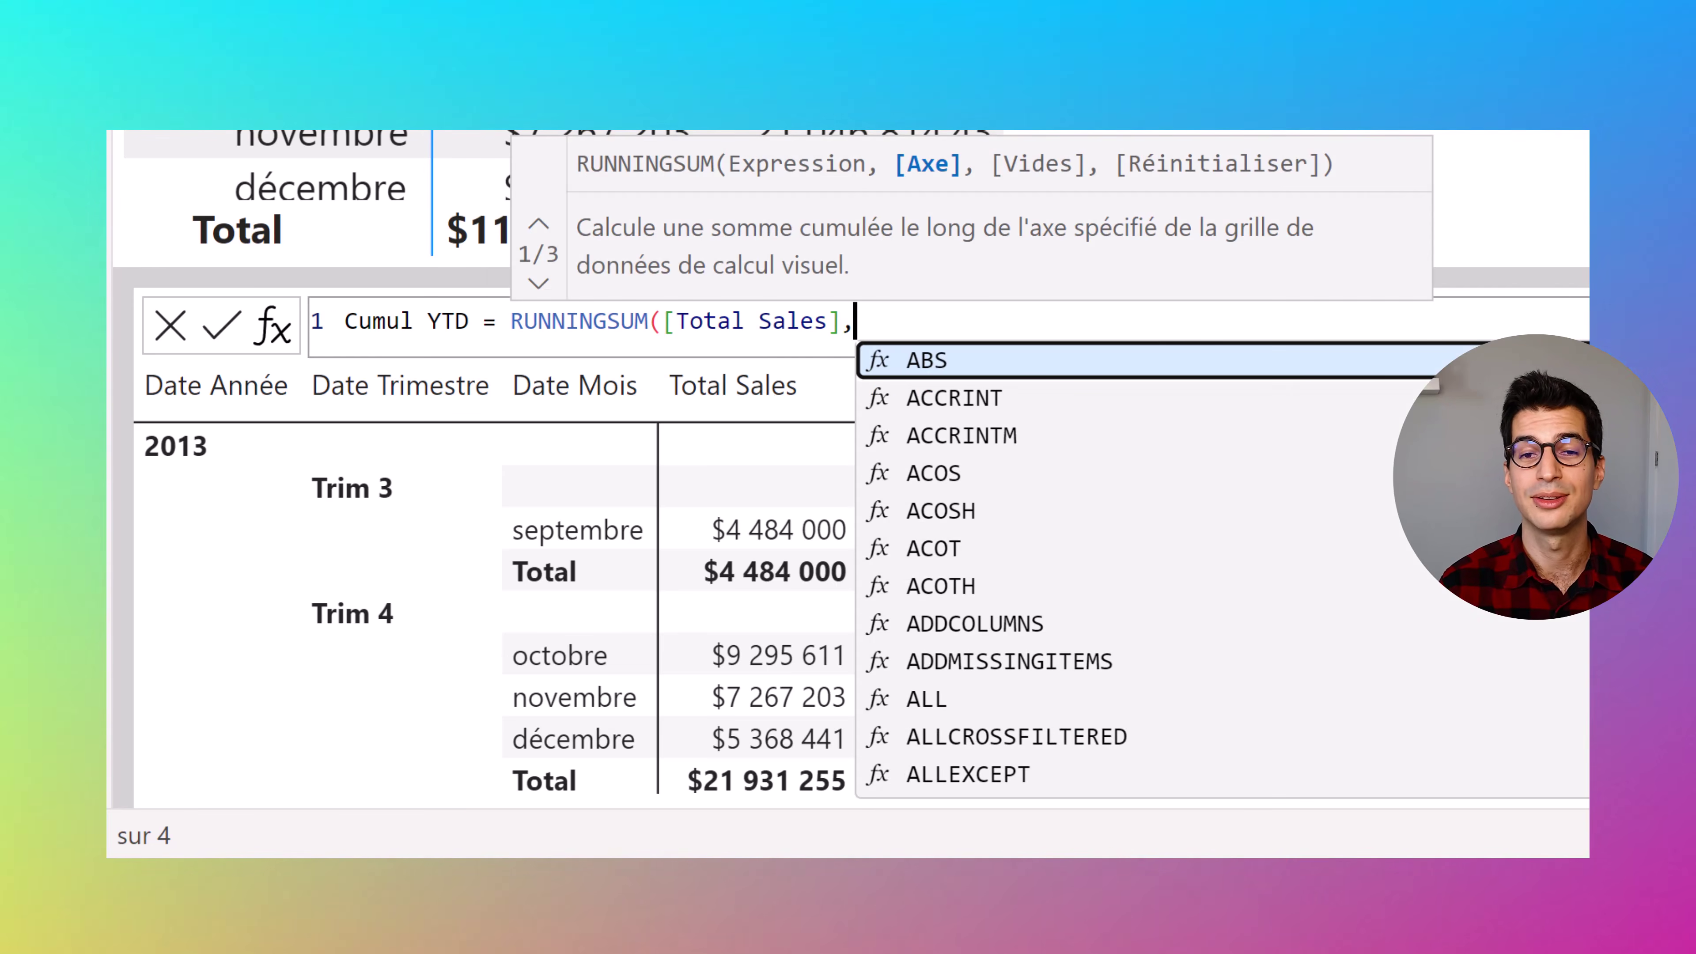
pyautogui.write(',,')
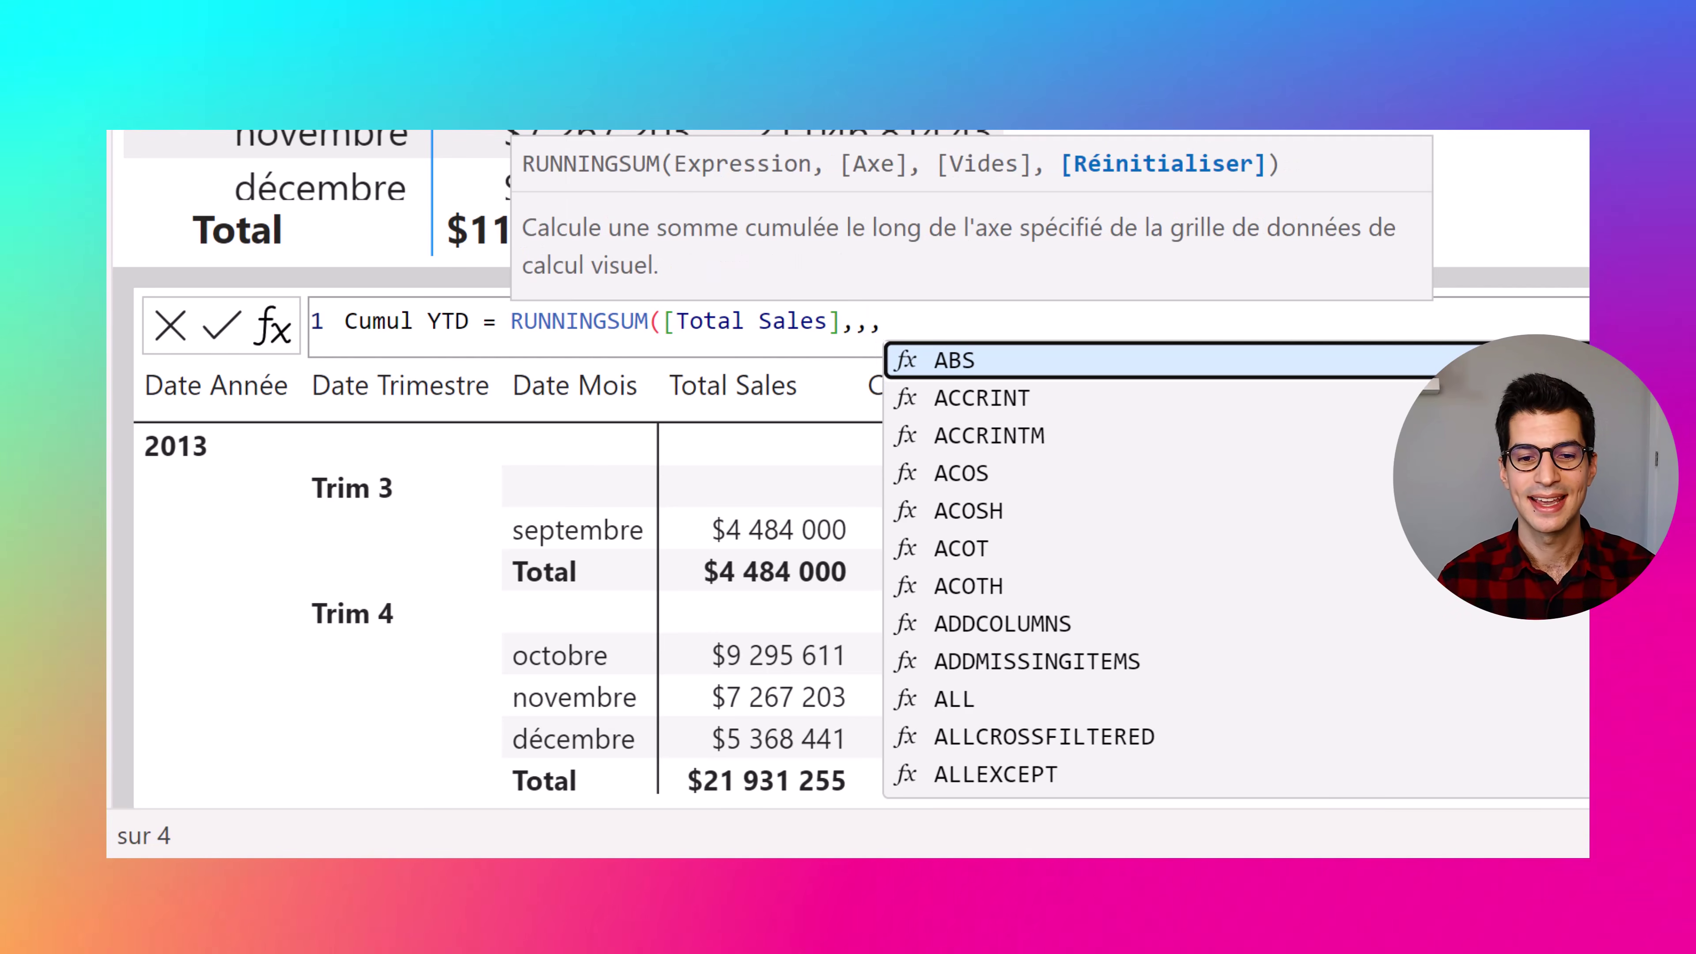
pyautogui.write('1)')
pyautogui.press('Return')
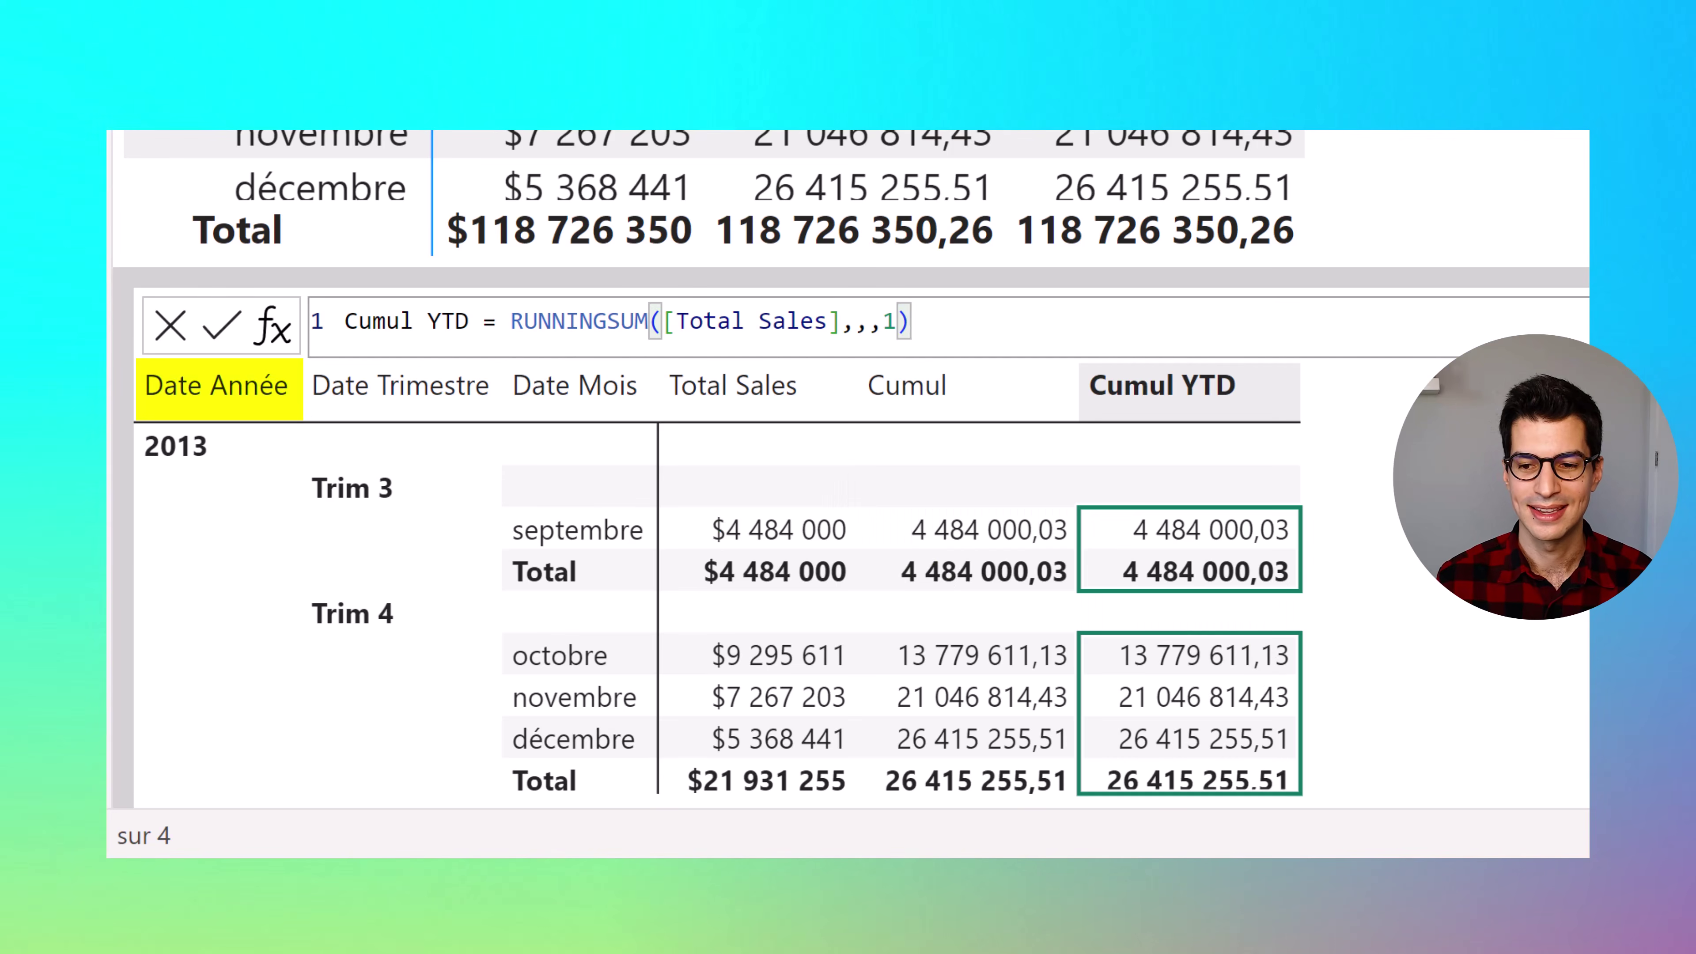
# Examine how the Cumul YTD column behaves across the change from 2013 to 2014
pyautogui.scroll(-4, 801, 615)
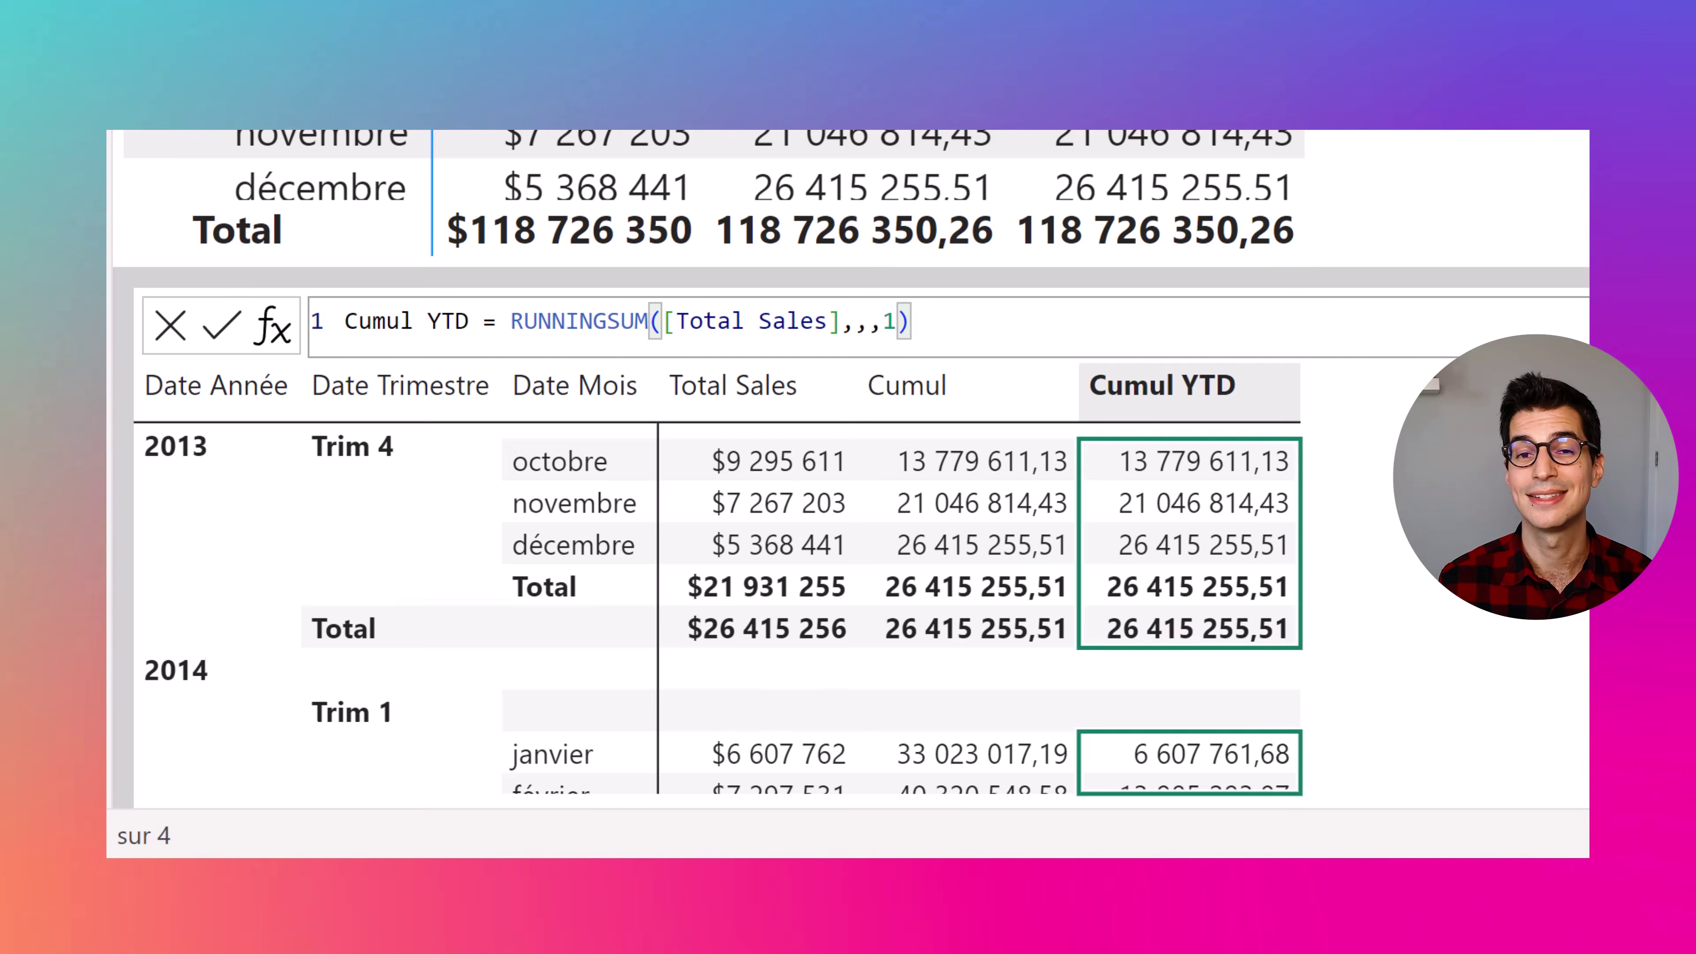
pyautogui.scroll(-3, 734, 601)
pyautogui.scroll(-1, 801, 602)
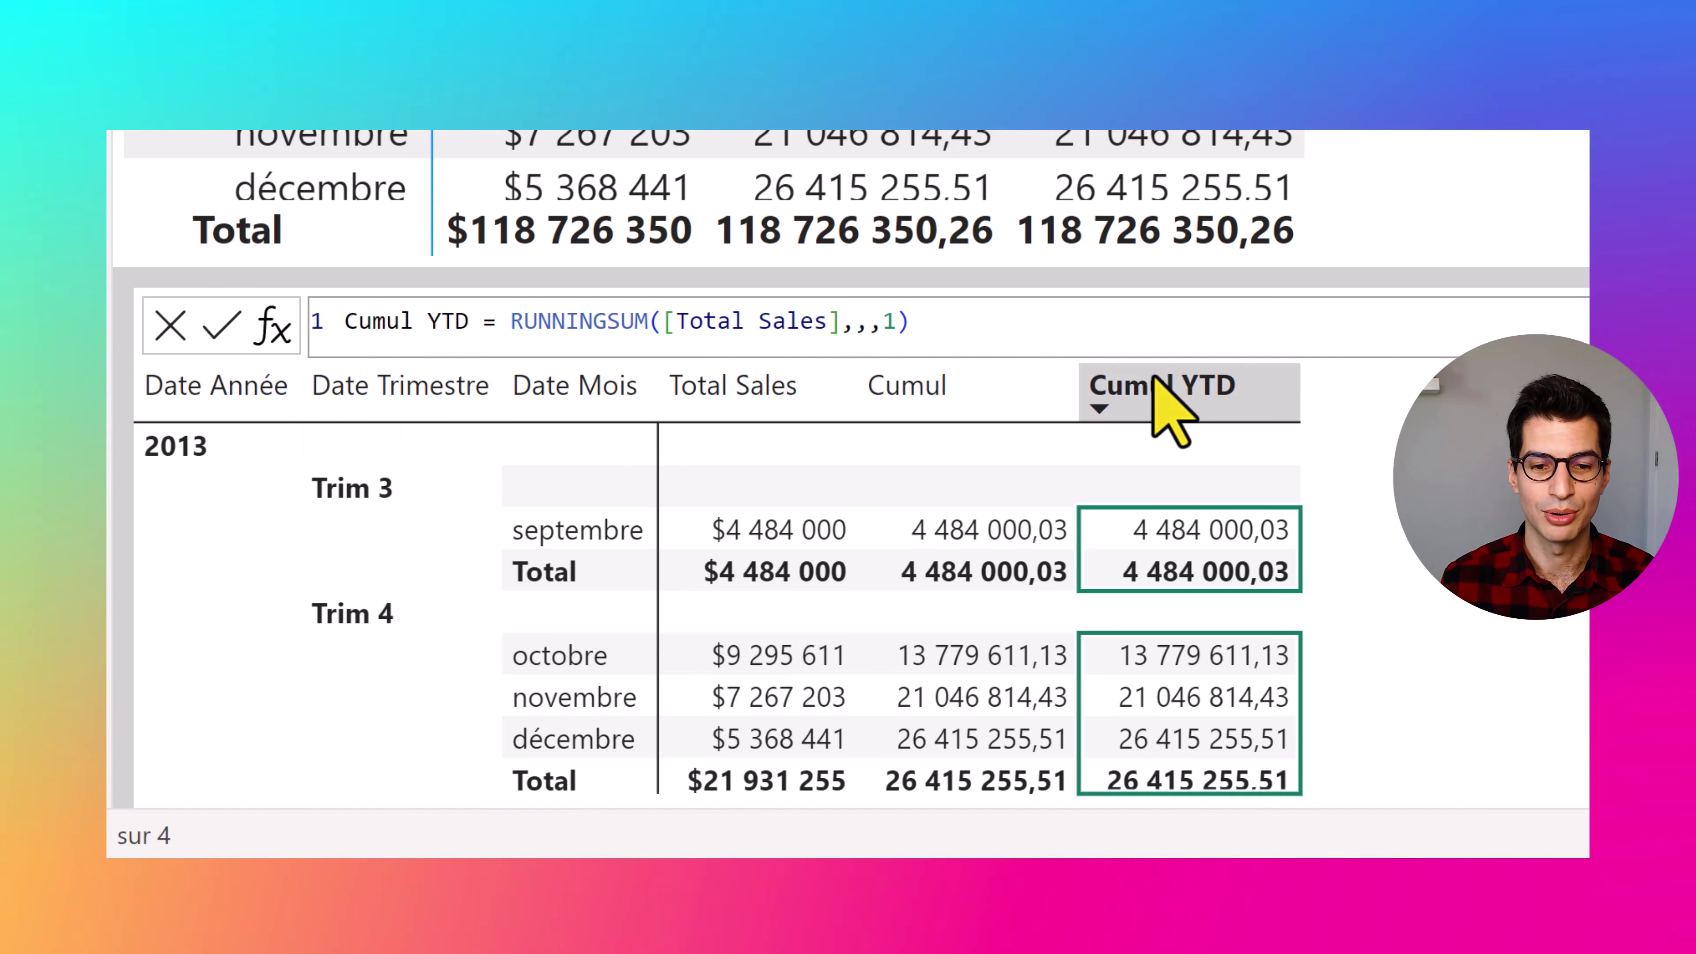
# Try a reset argument of 2 in the Cumul YTD calculation, and reopen its formula to clear that argument
pyautogui.press('Return')
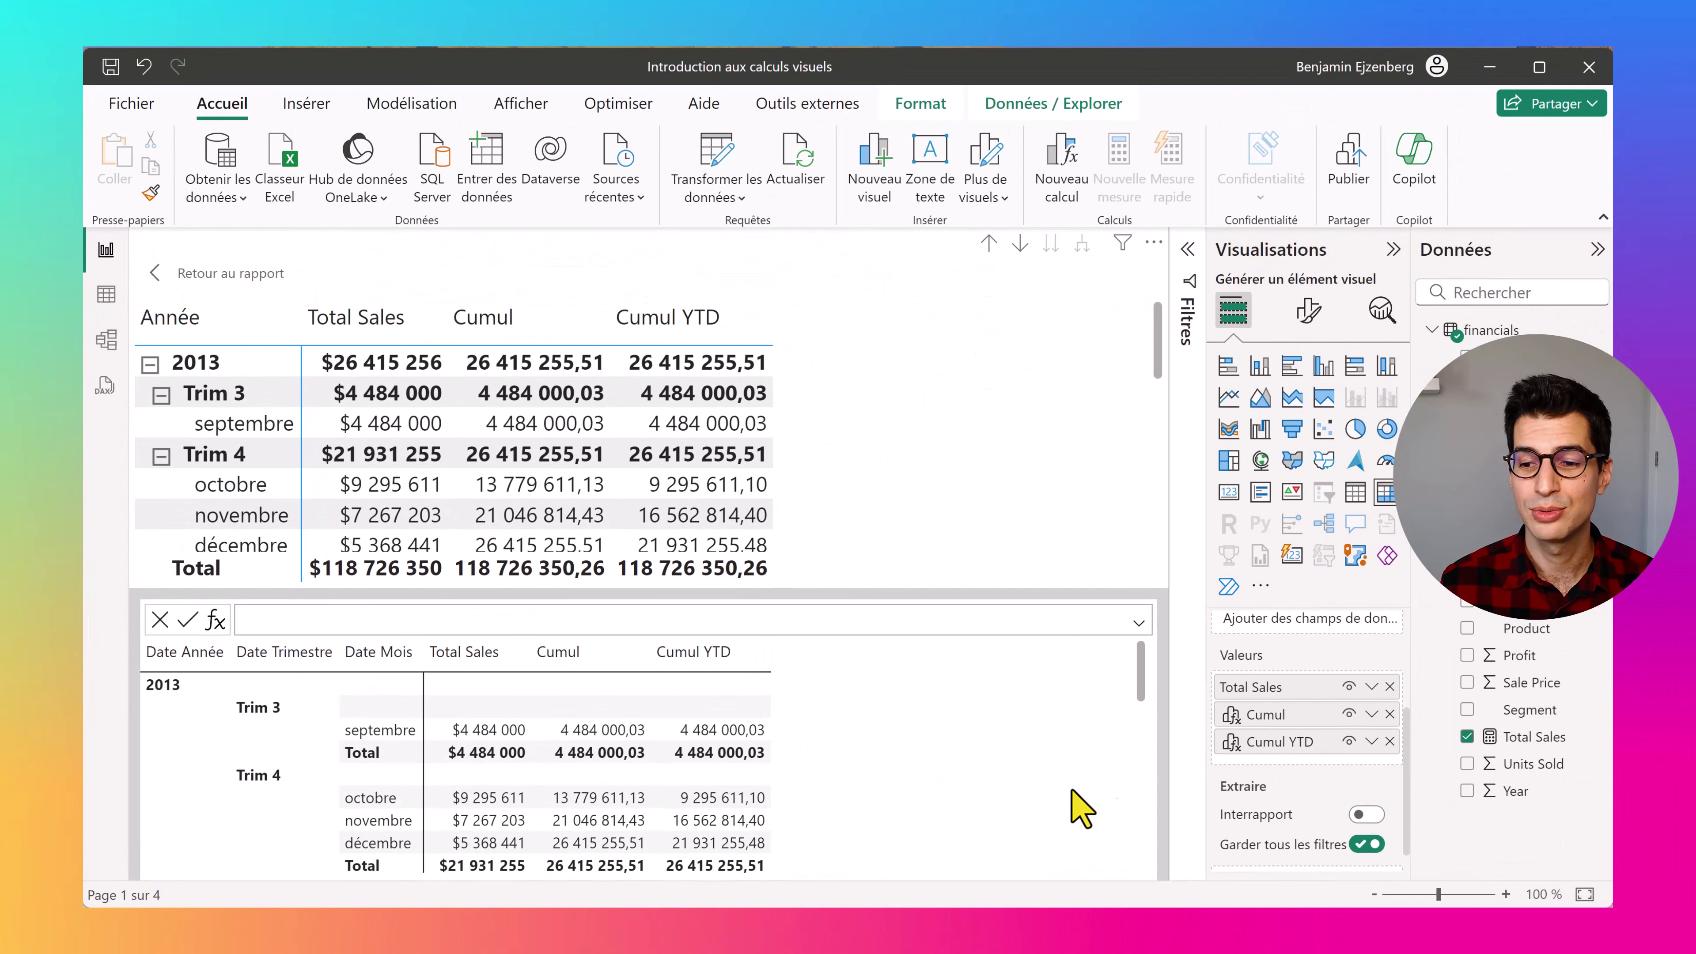
pyautogui.rightClick(1281, 745)
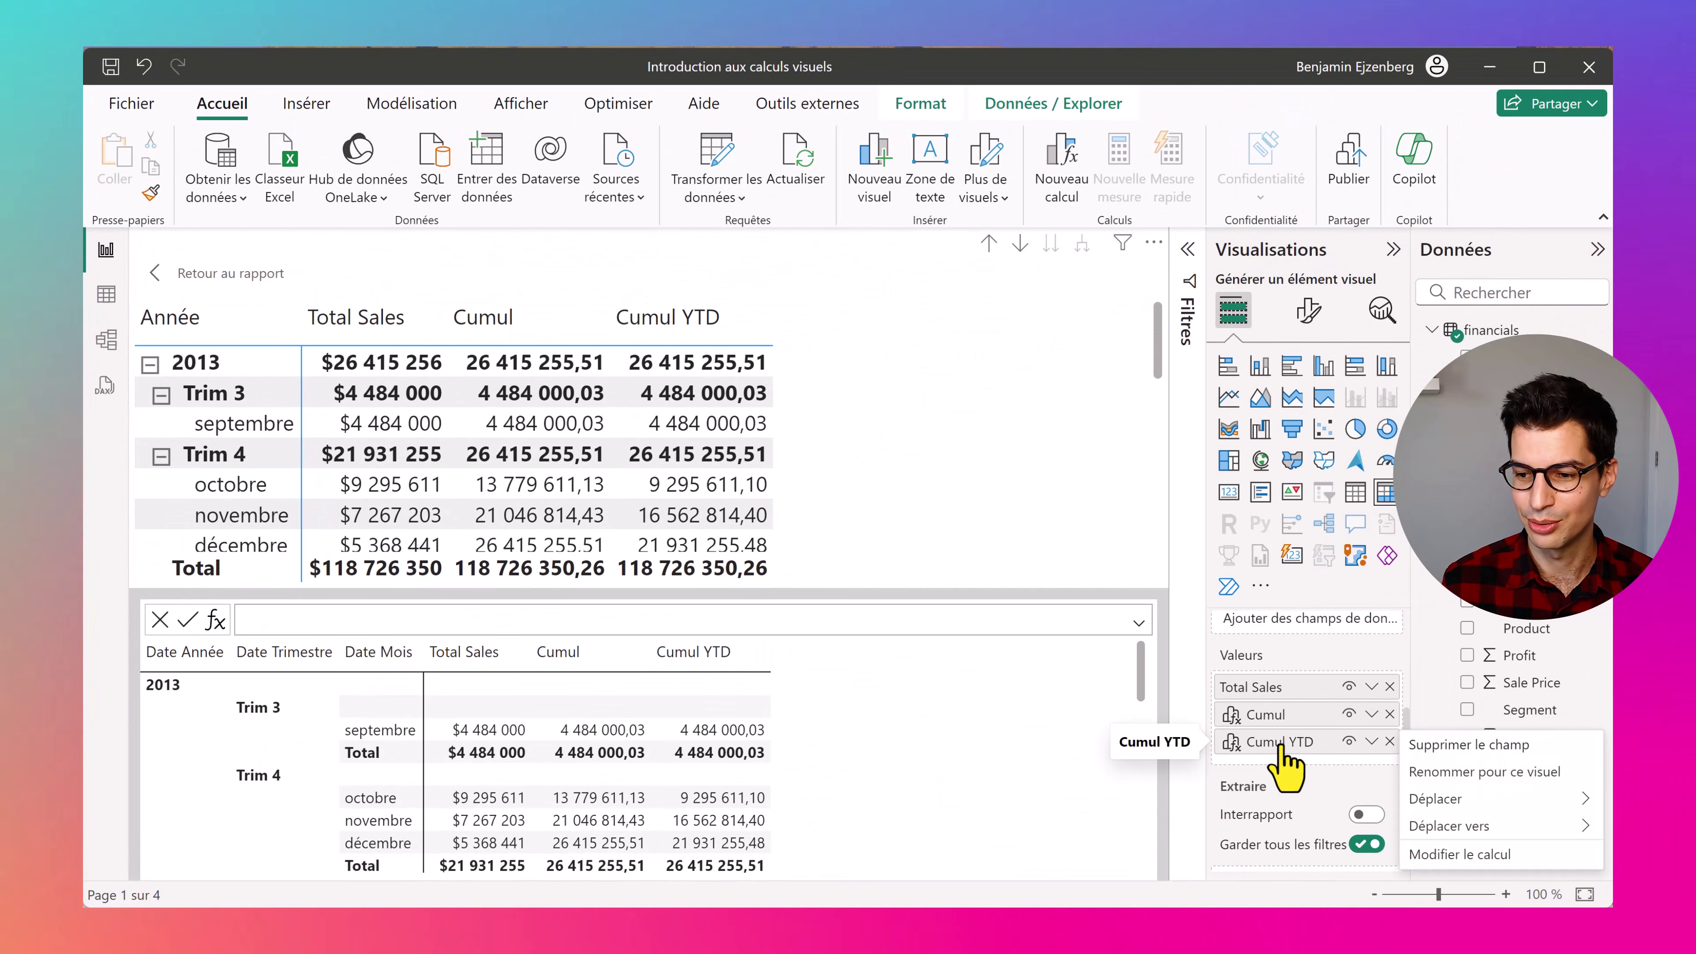
pyautogui.click(1458, 853)
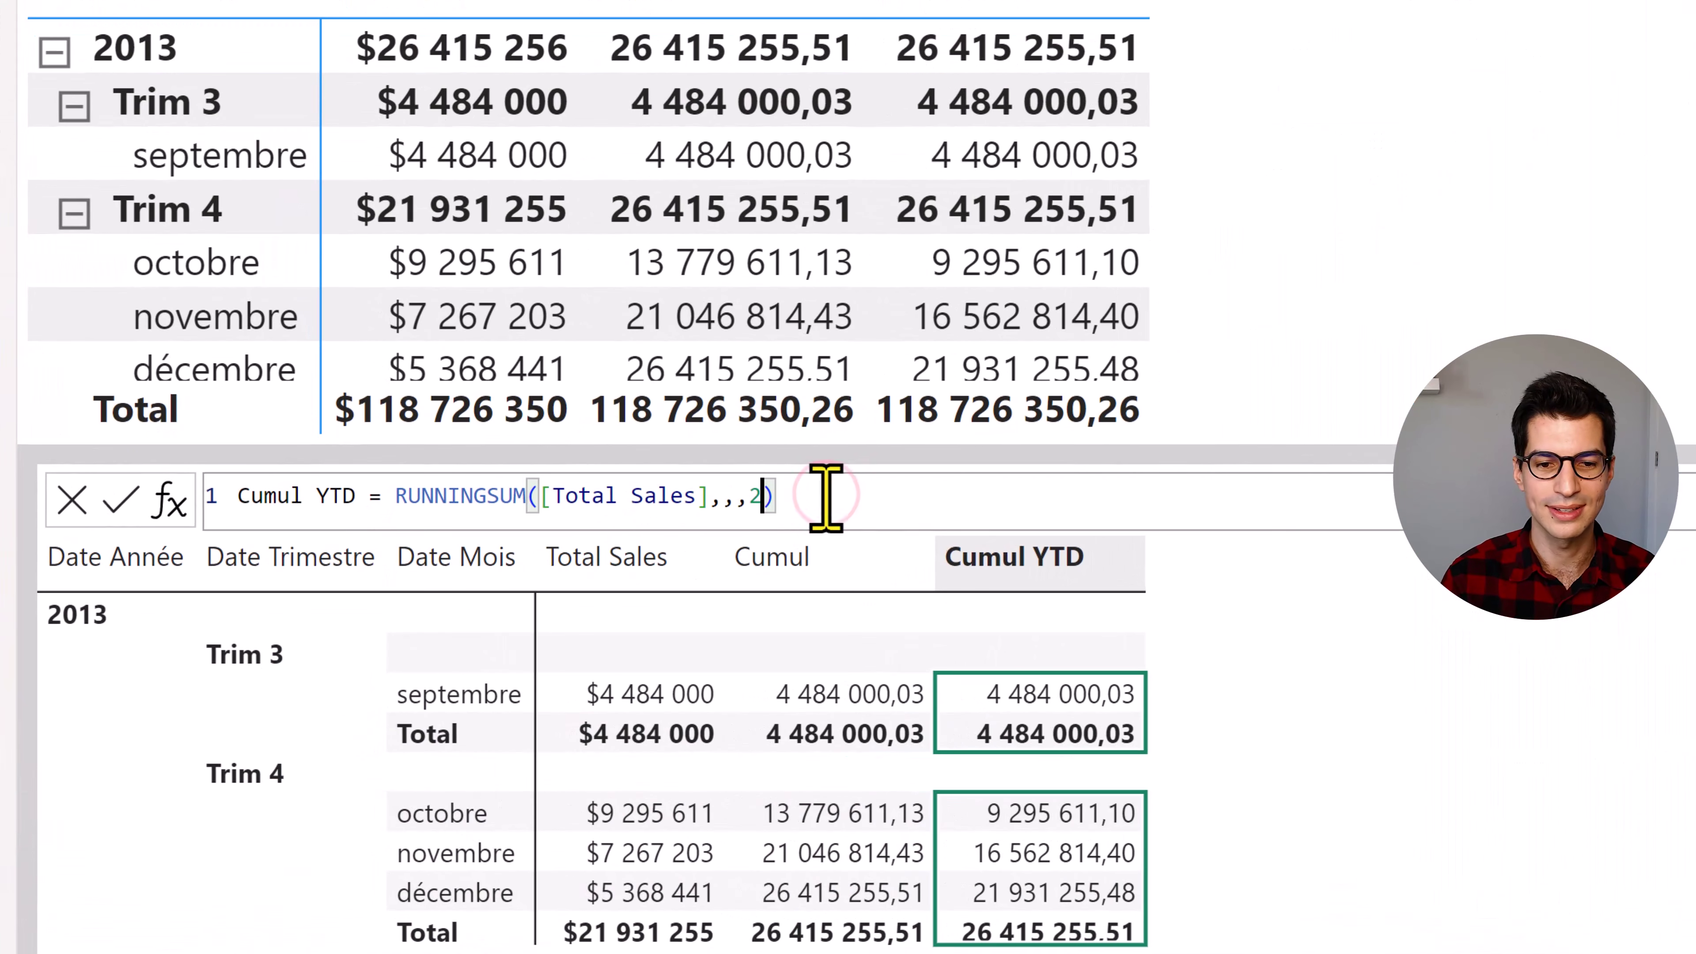
pyautogui.press('BackSpace')
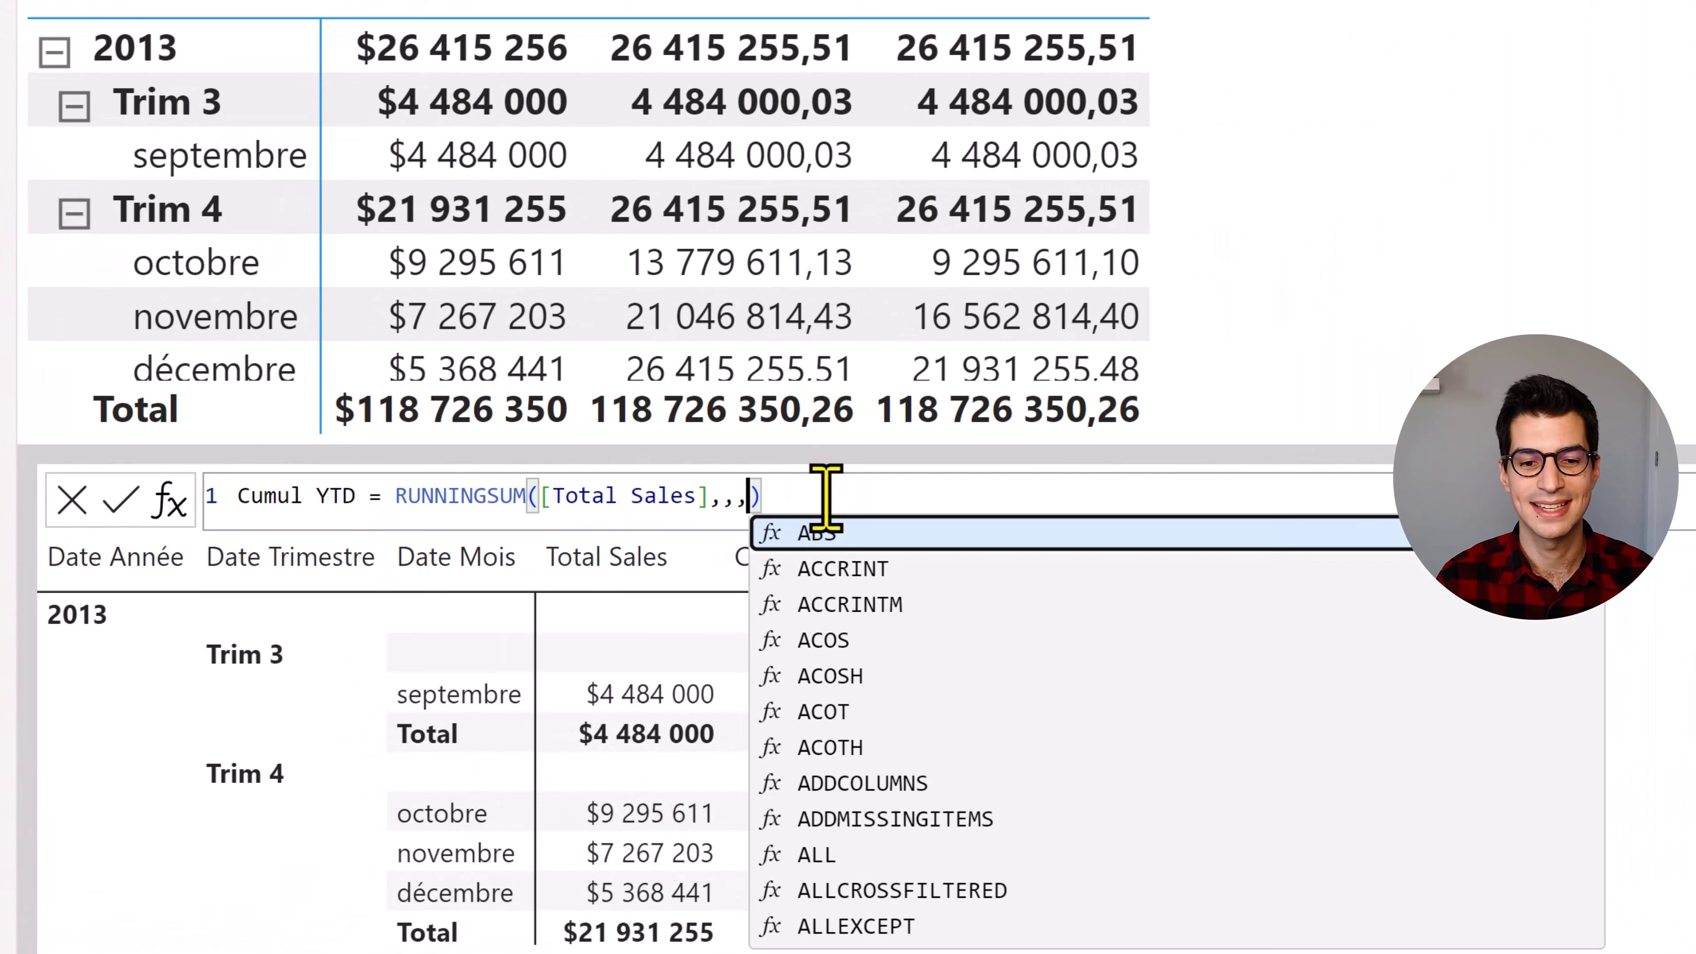
pyautogui.press('Escape')
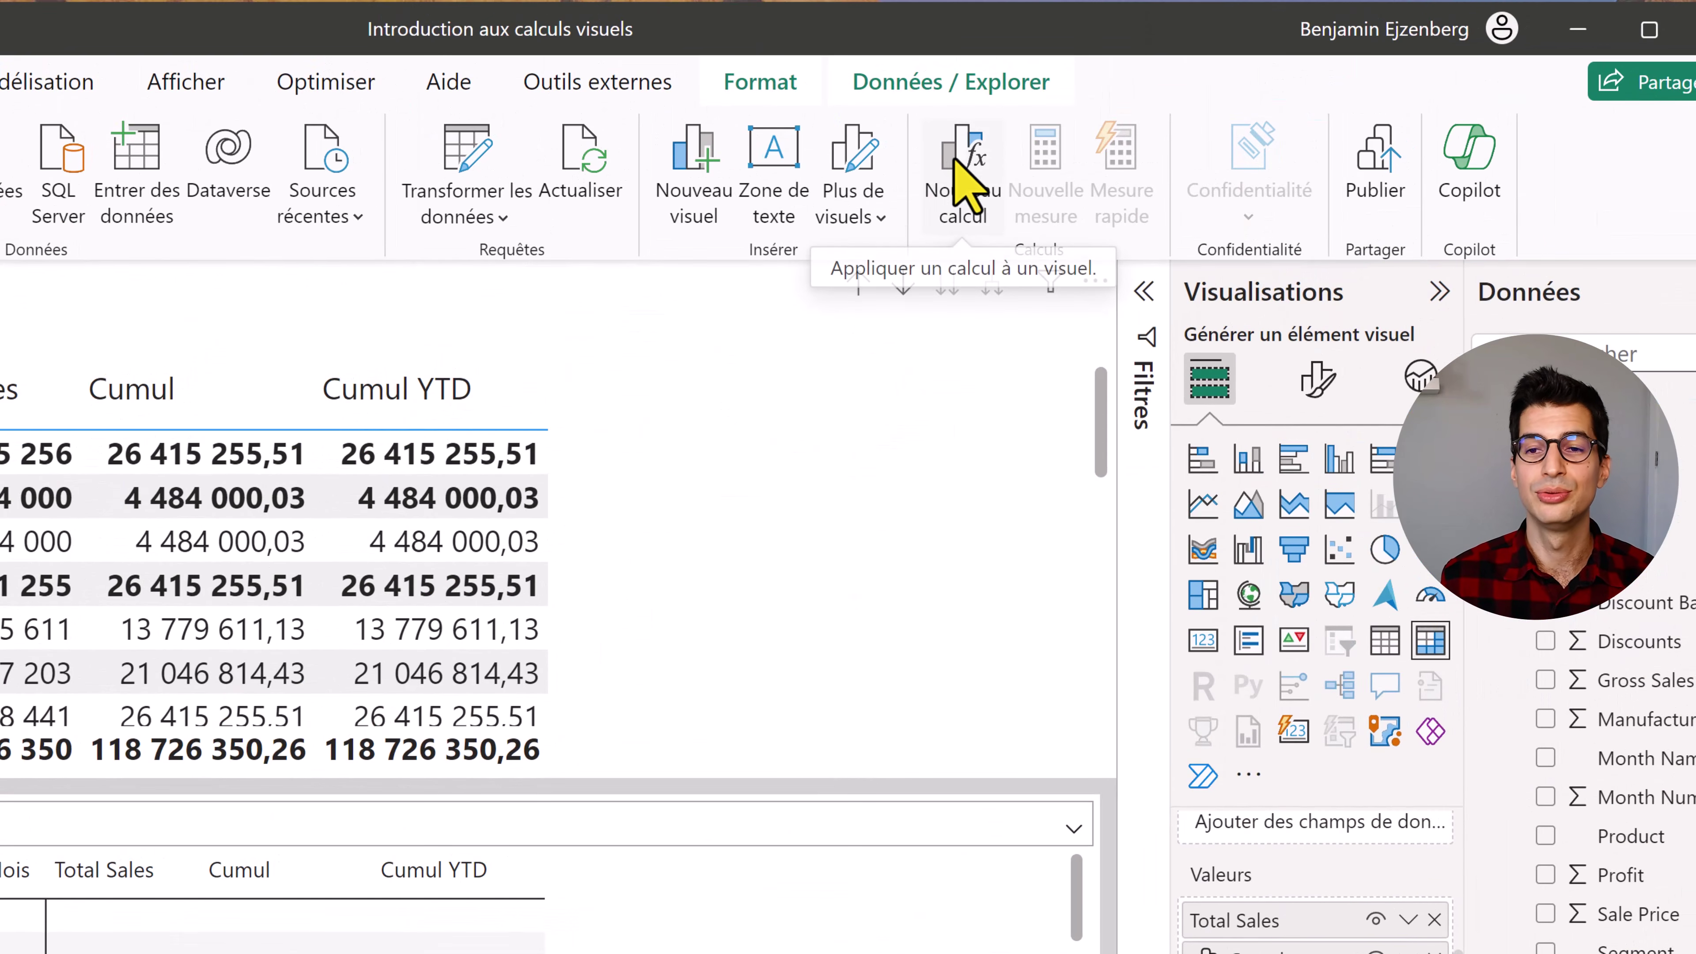
# Add a visual calculation to the matrix with the formula Cumul YTD 2 = ISATLEVEL([Date Mois])
pyautogui.click(962, 188)
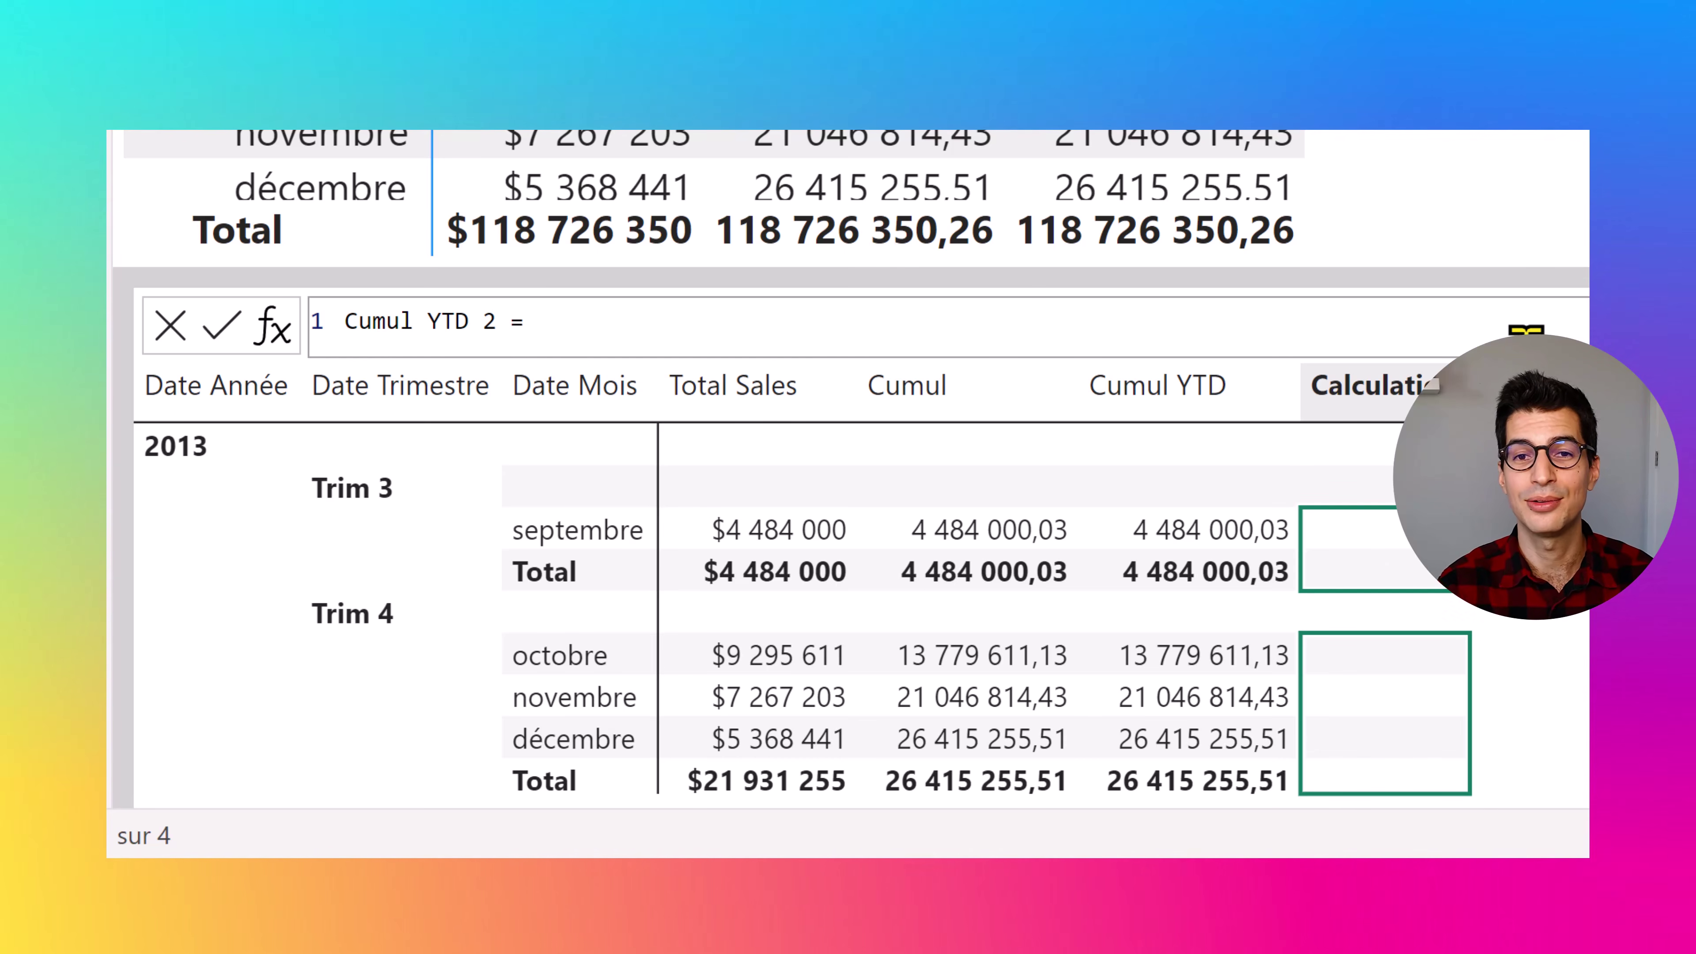
pyautogui.write('ISATLEVEL(')
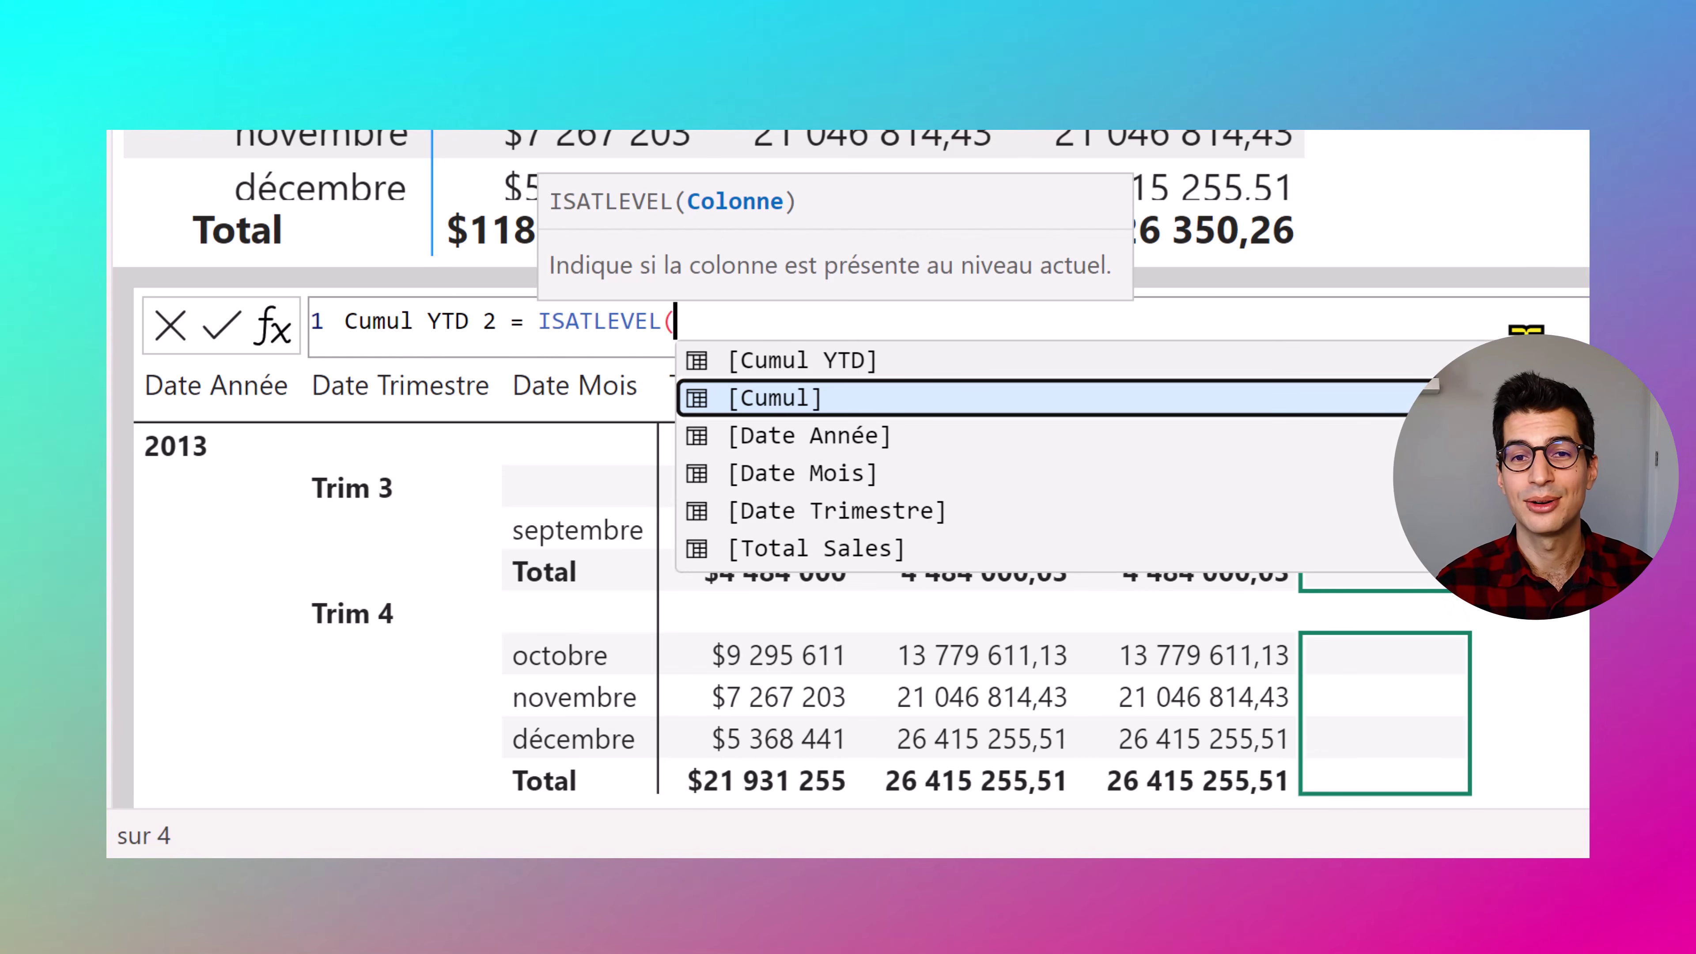
pyautogui.write('mois')
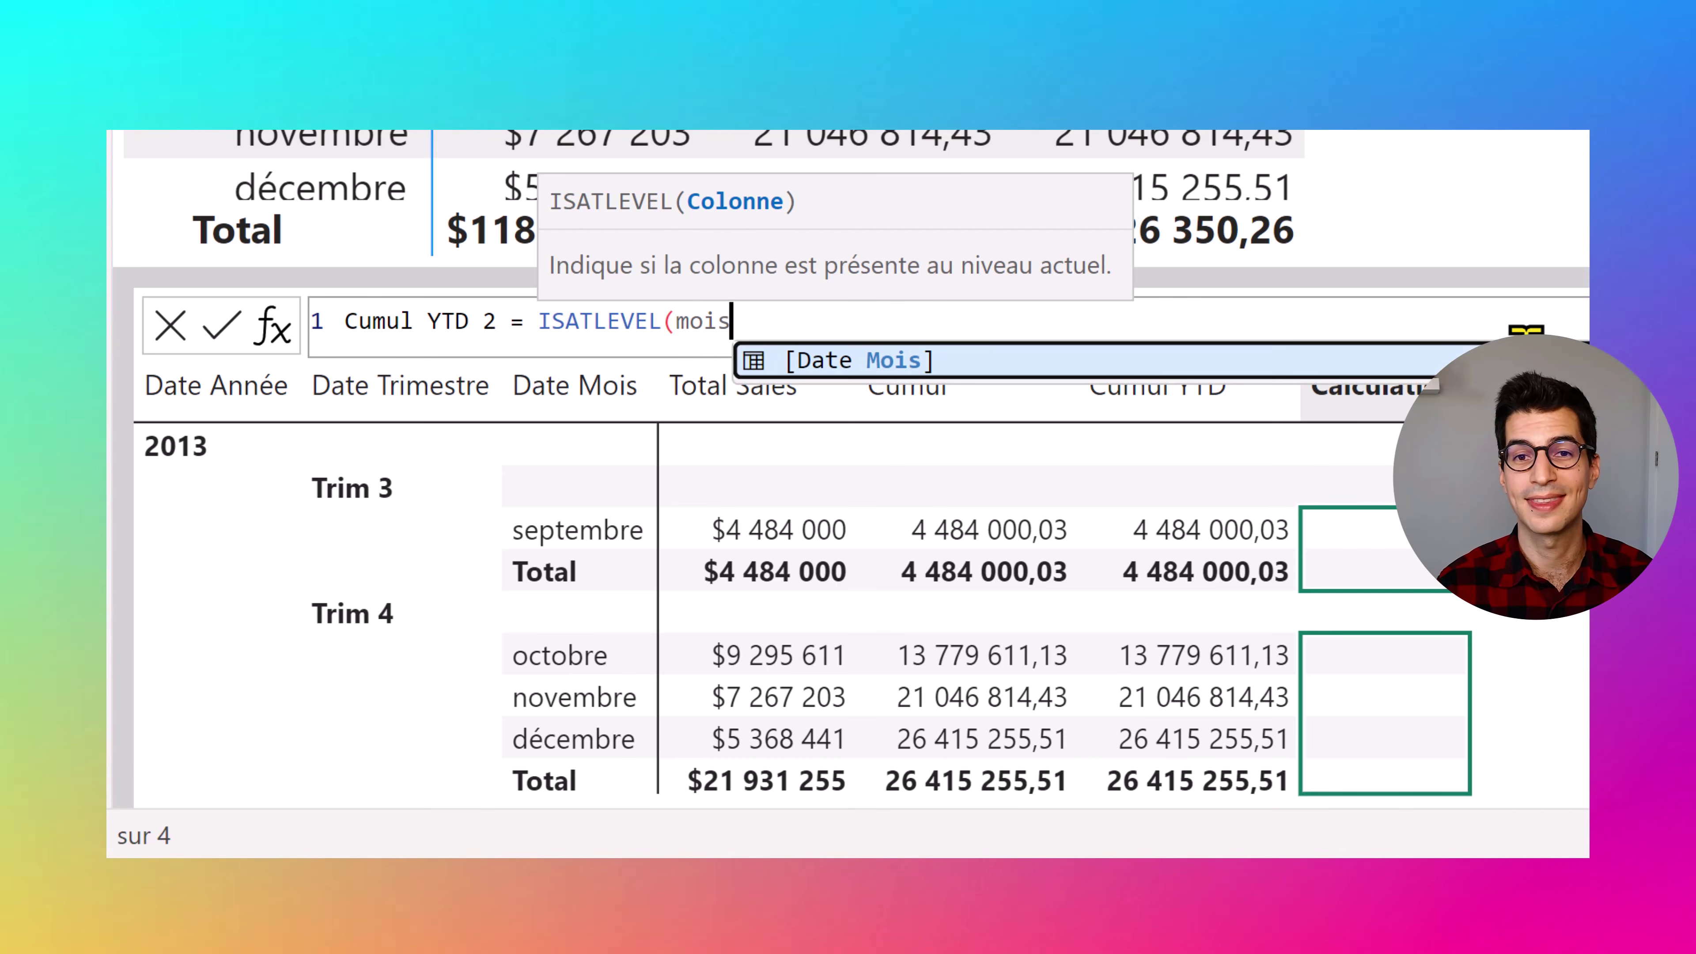
pyautogui.press('Tab')
pyautogui.write(')')
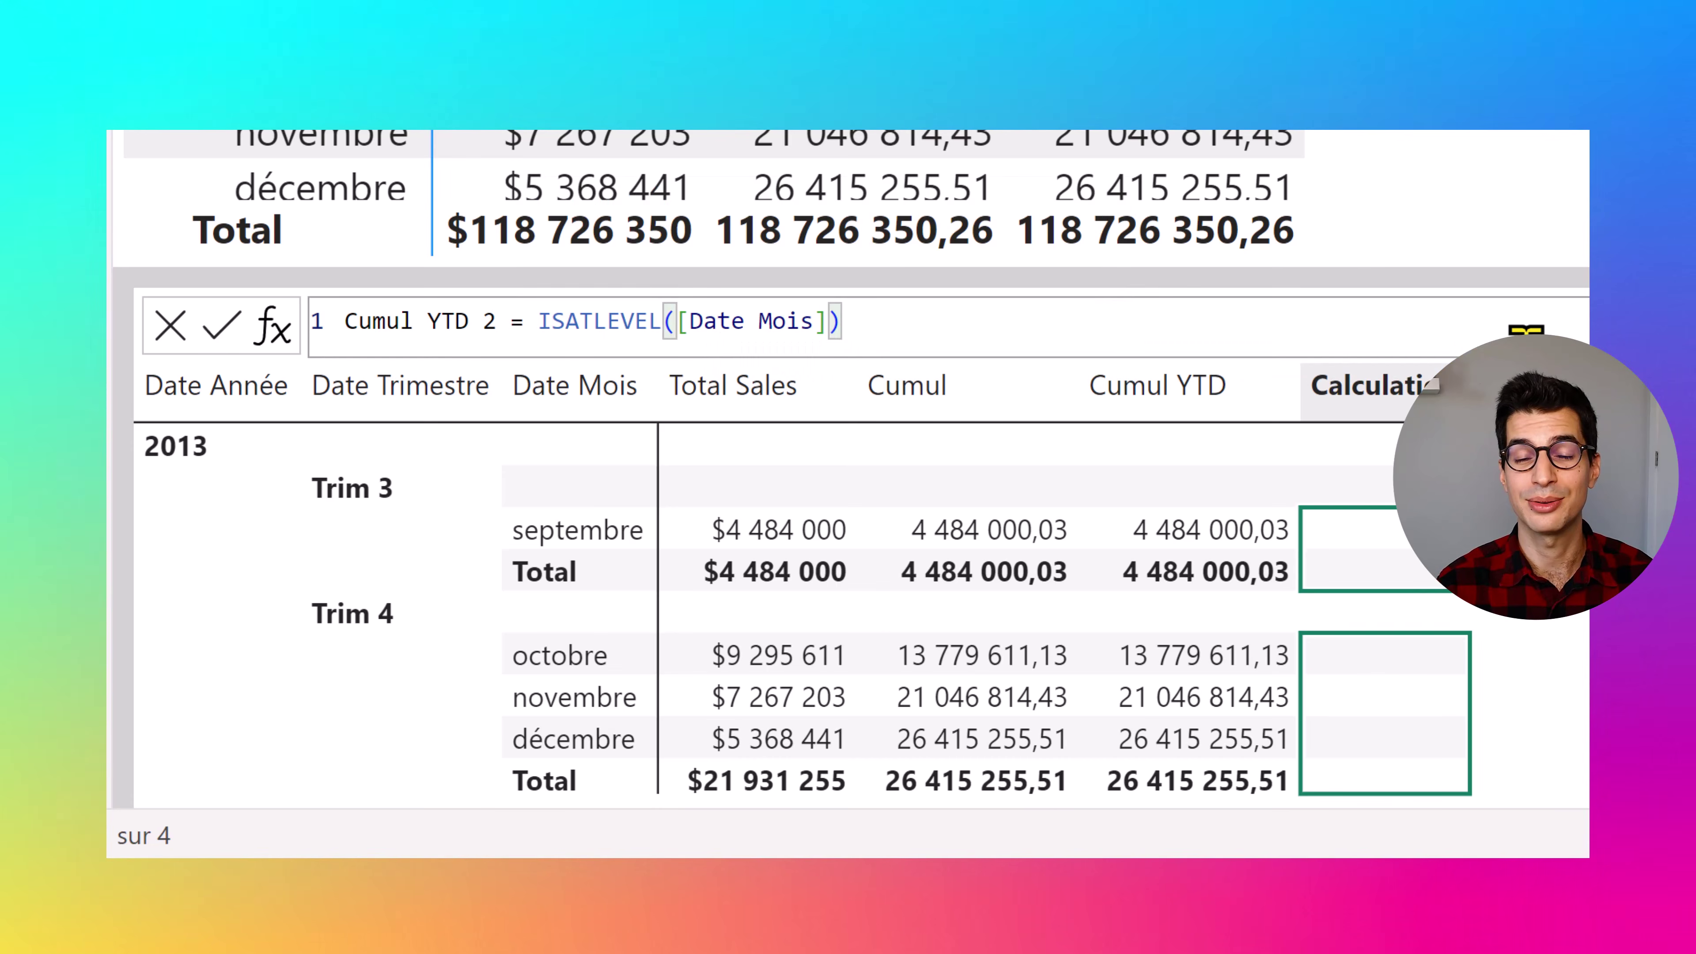
pyautogui.press('Return')
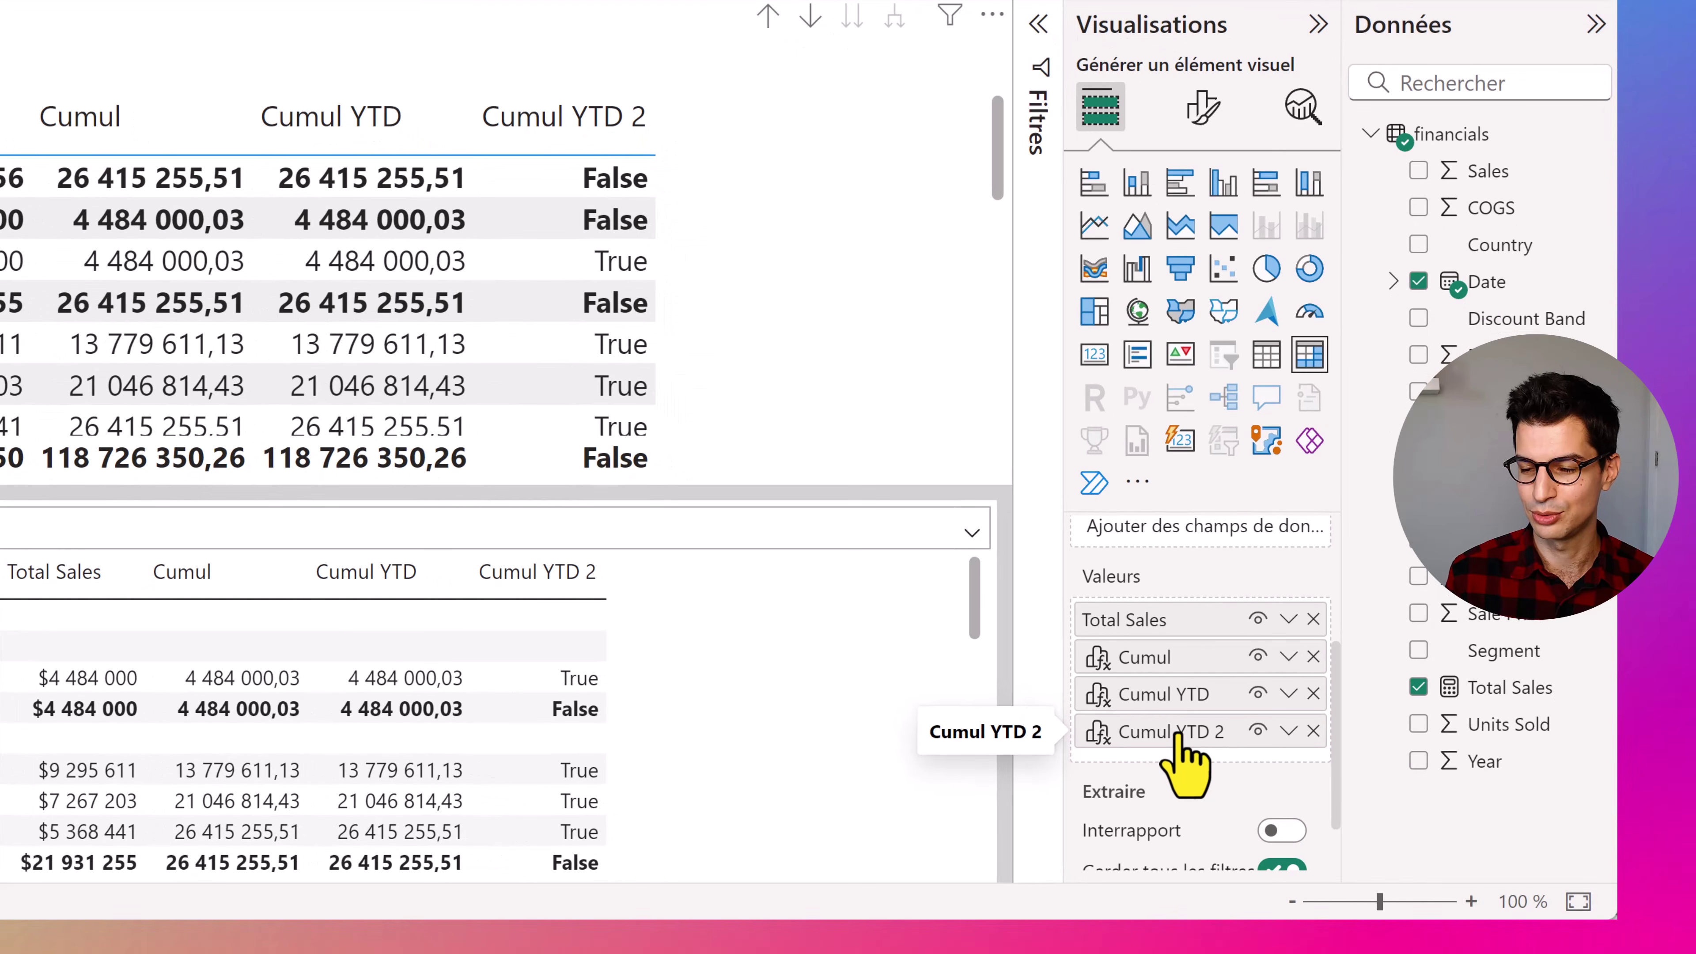
# Reopen the Cumul YTD 2 calculation and make ISATLEVEL([Date Mois]) the logical test of an IF function
pyautogui.rightClick(1276, 774)
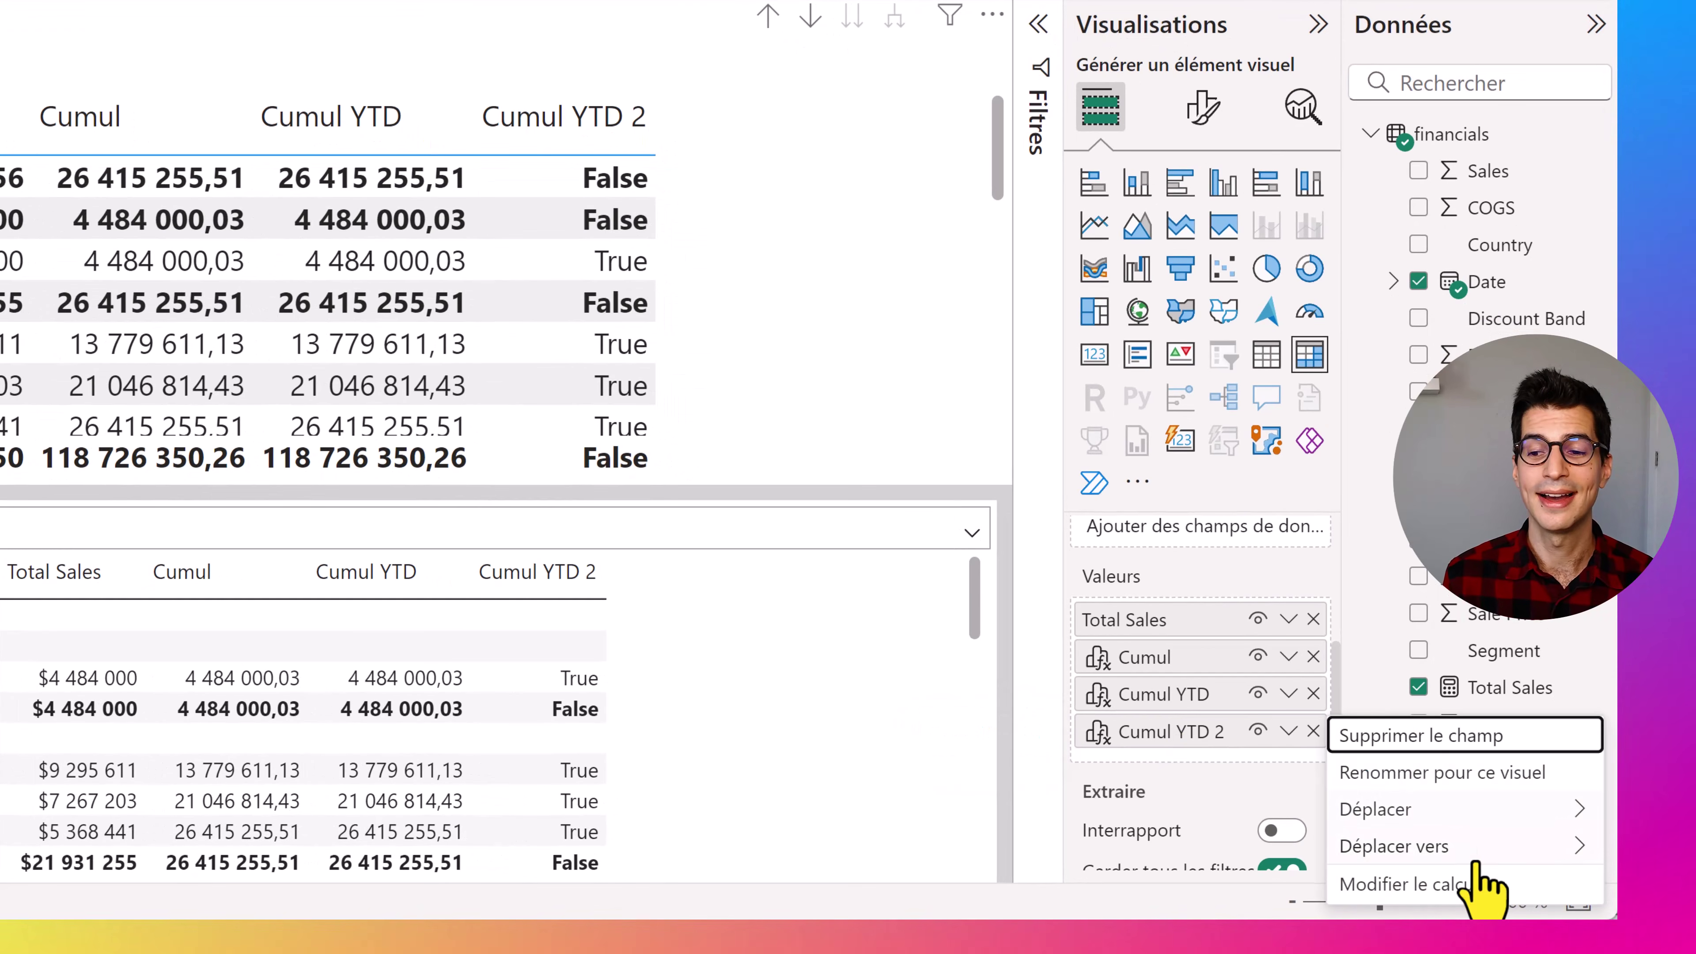
pyautogui.click(1476, 885)
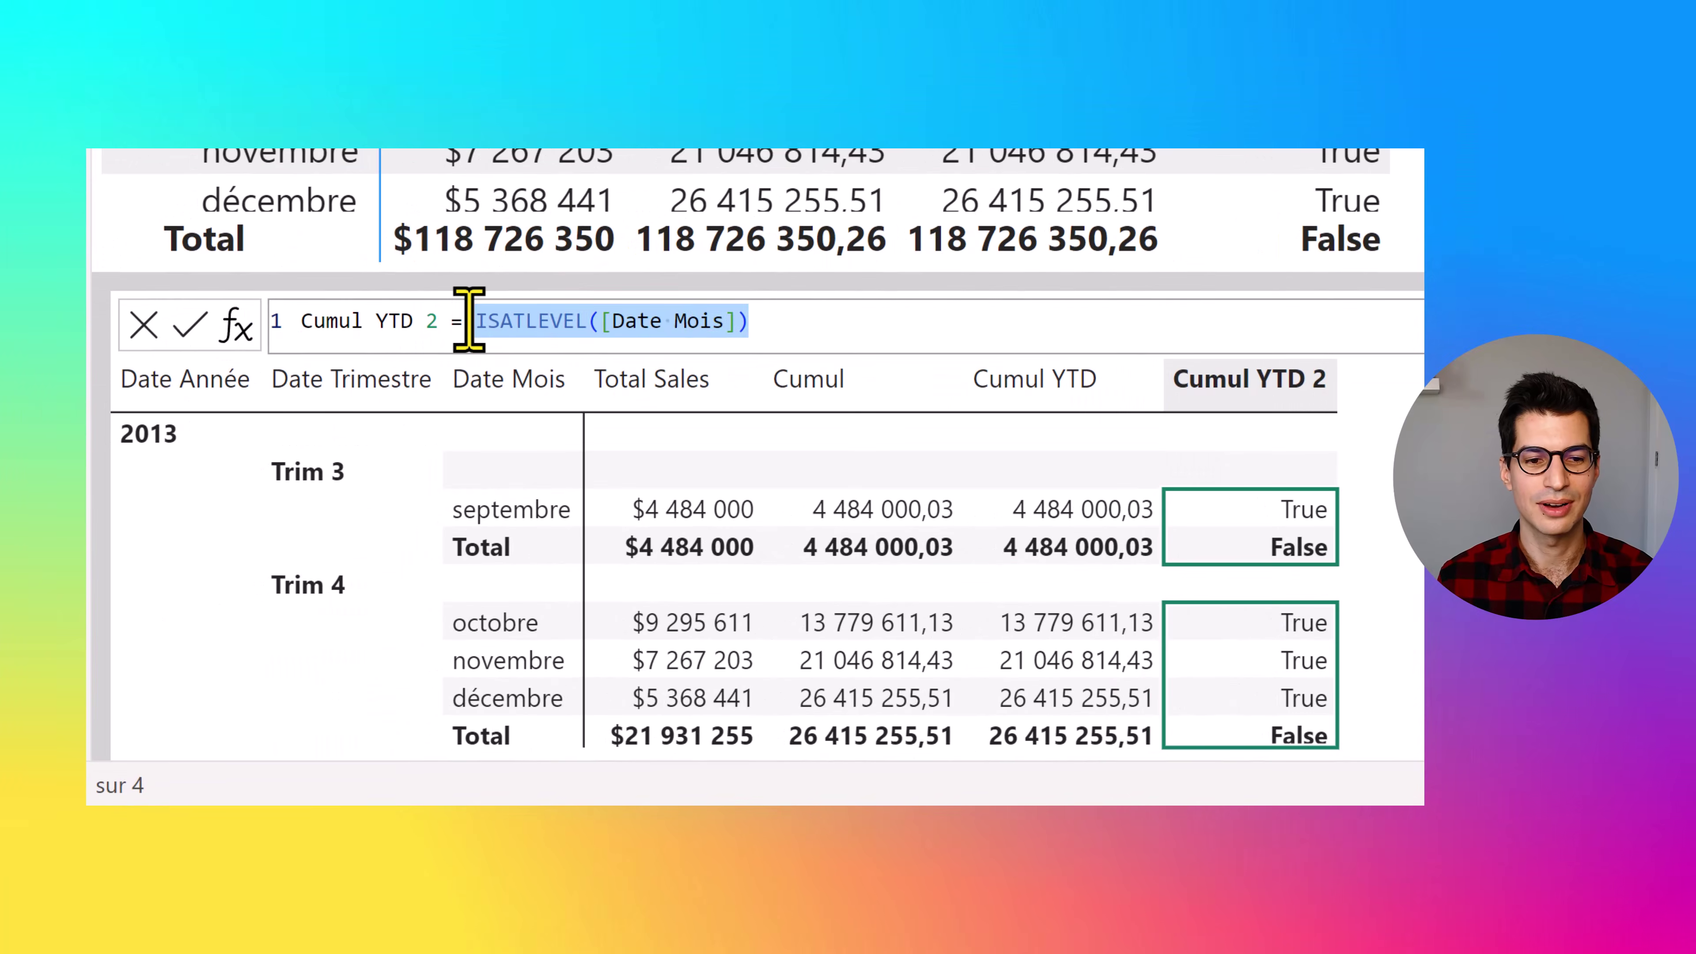
pyautogui.click(479, 319)
pyautogui.write('O')
pyautogui.press('BackSpace')
pyautogui.write('IF(ISATLEVE')
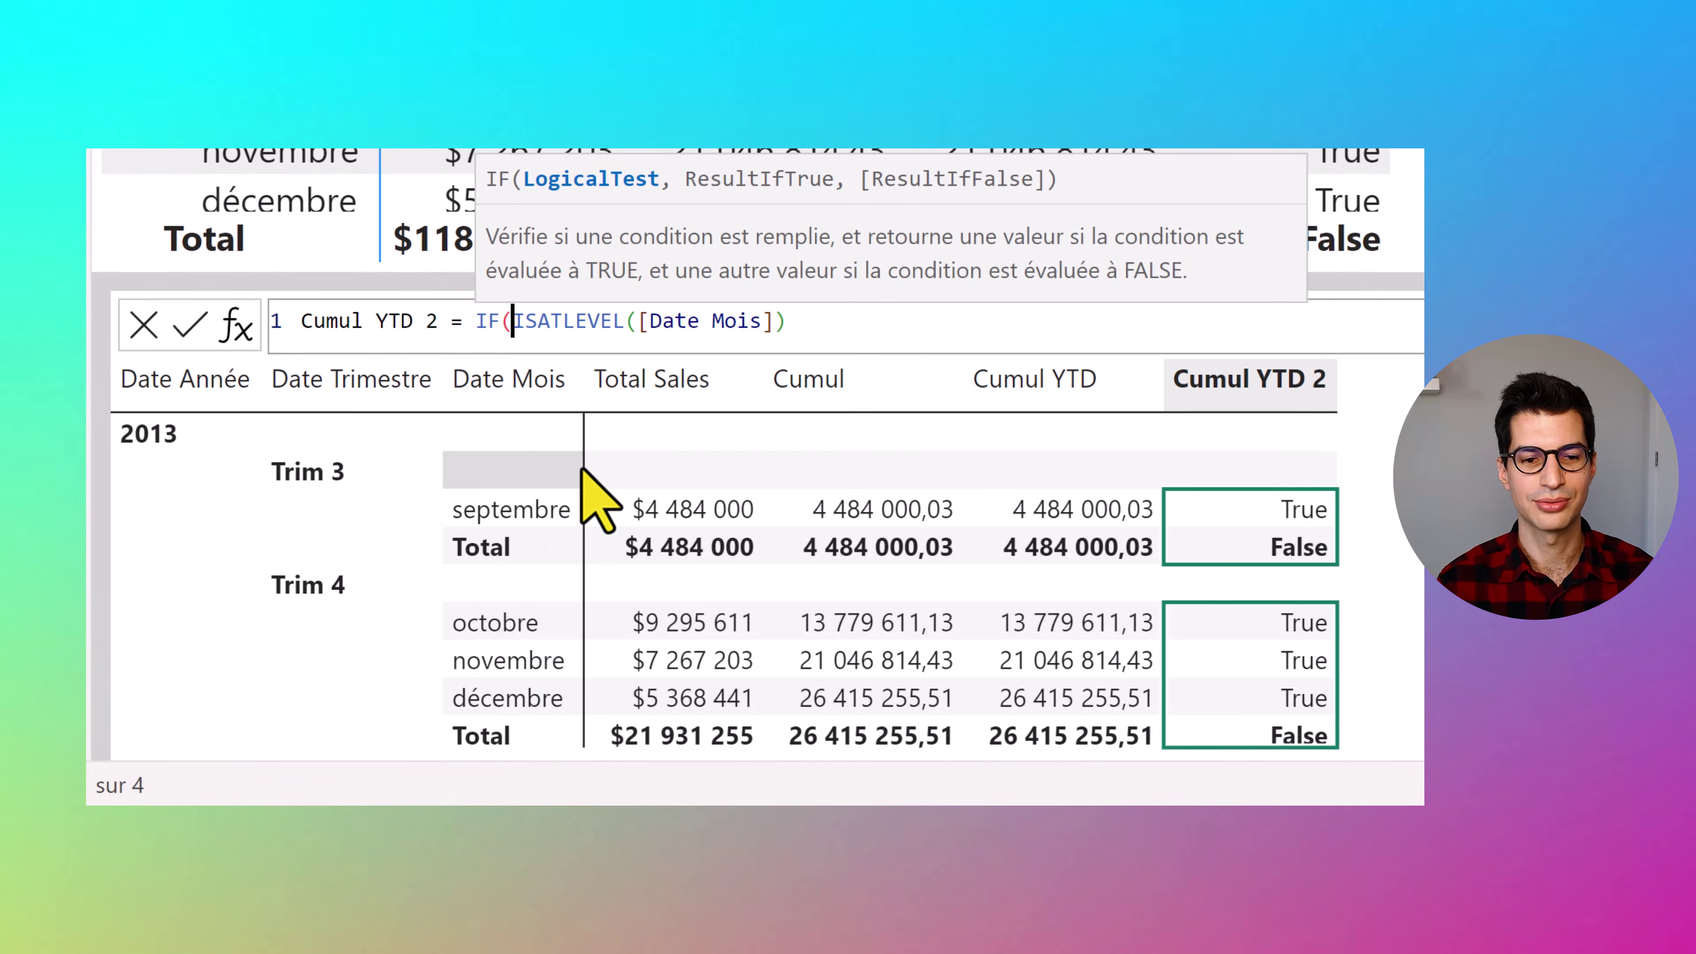
pyautogui.moveTo(515, 320); pyautogui.dragTo(904, 327)
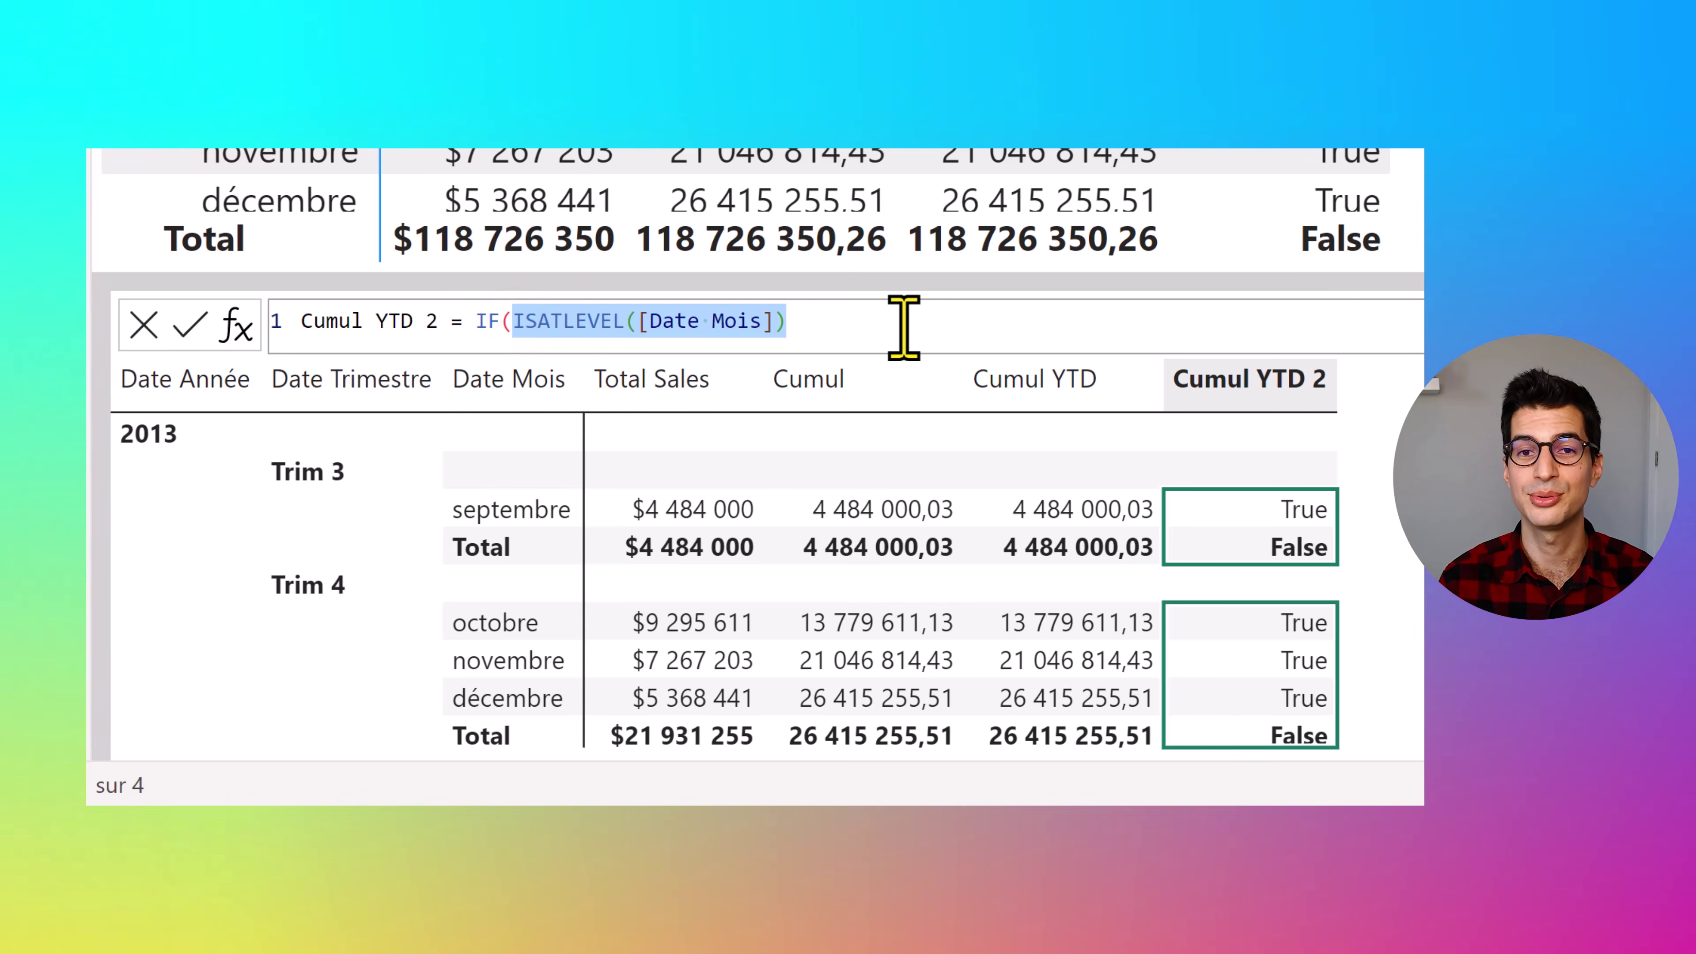
pyautogui.press('End')
pyautogui.write(',')
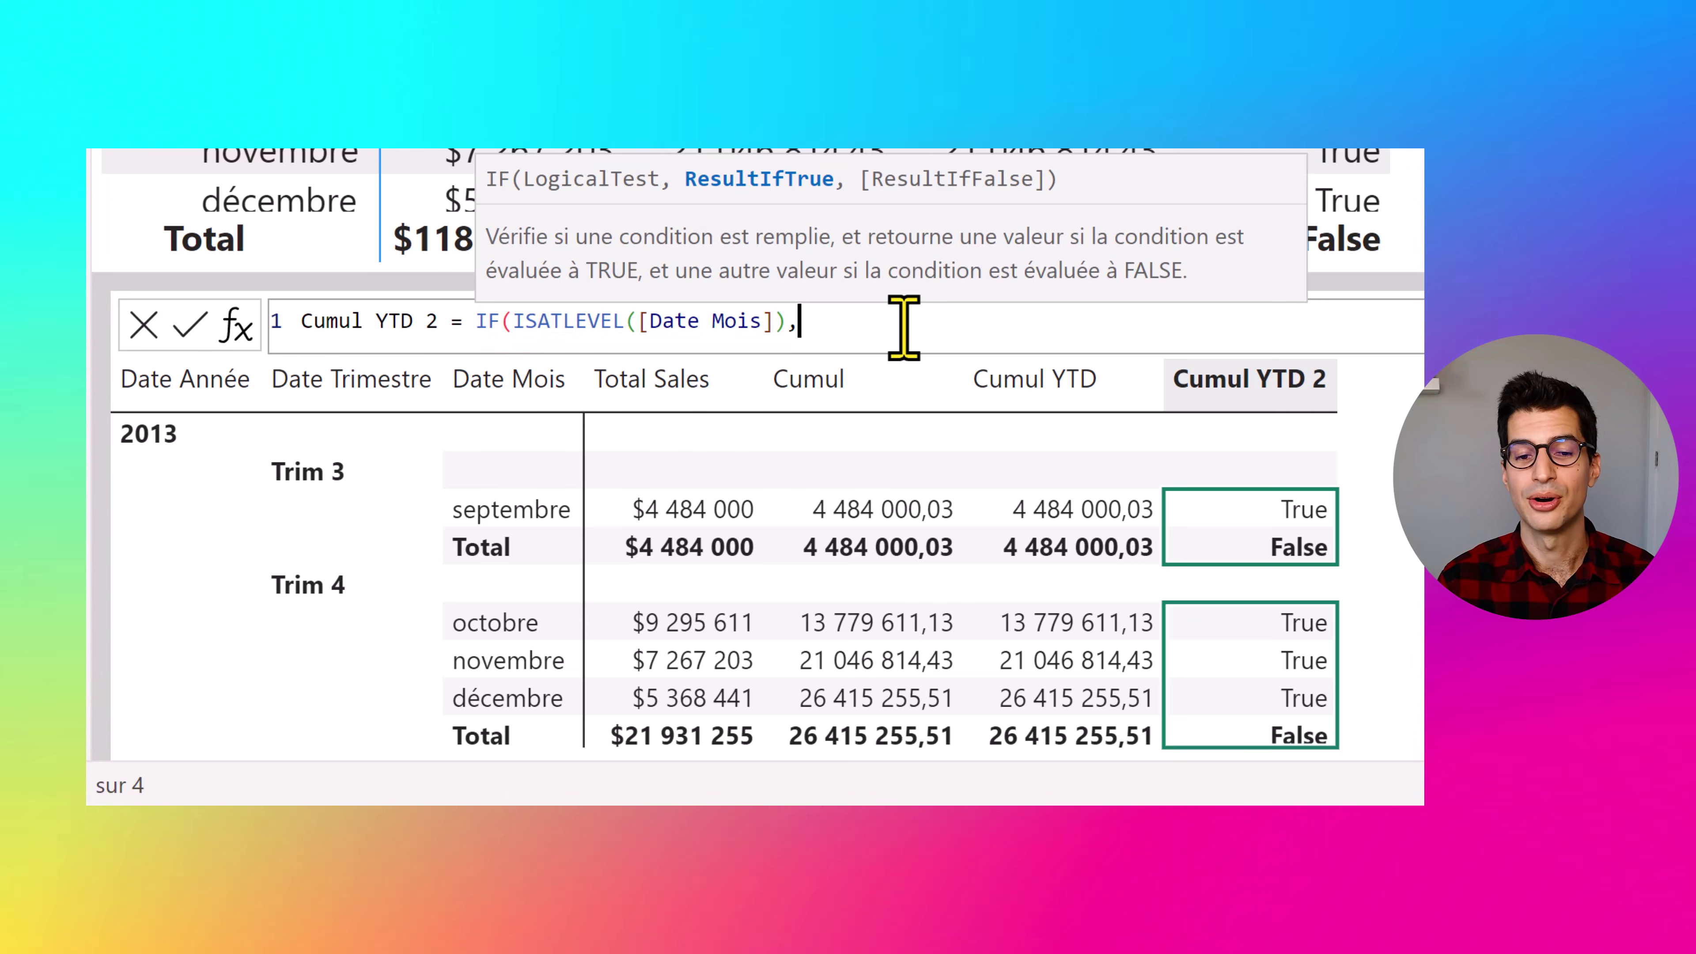
# Have the IF function in Cumul YTD 2 return [Cumul YTD] when true and commit the formula
pyautogui.write(' cumul')
pyautogui.press('Up')
pyautogui.press('Tab')
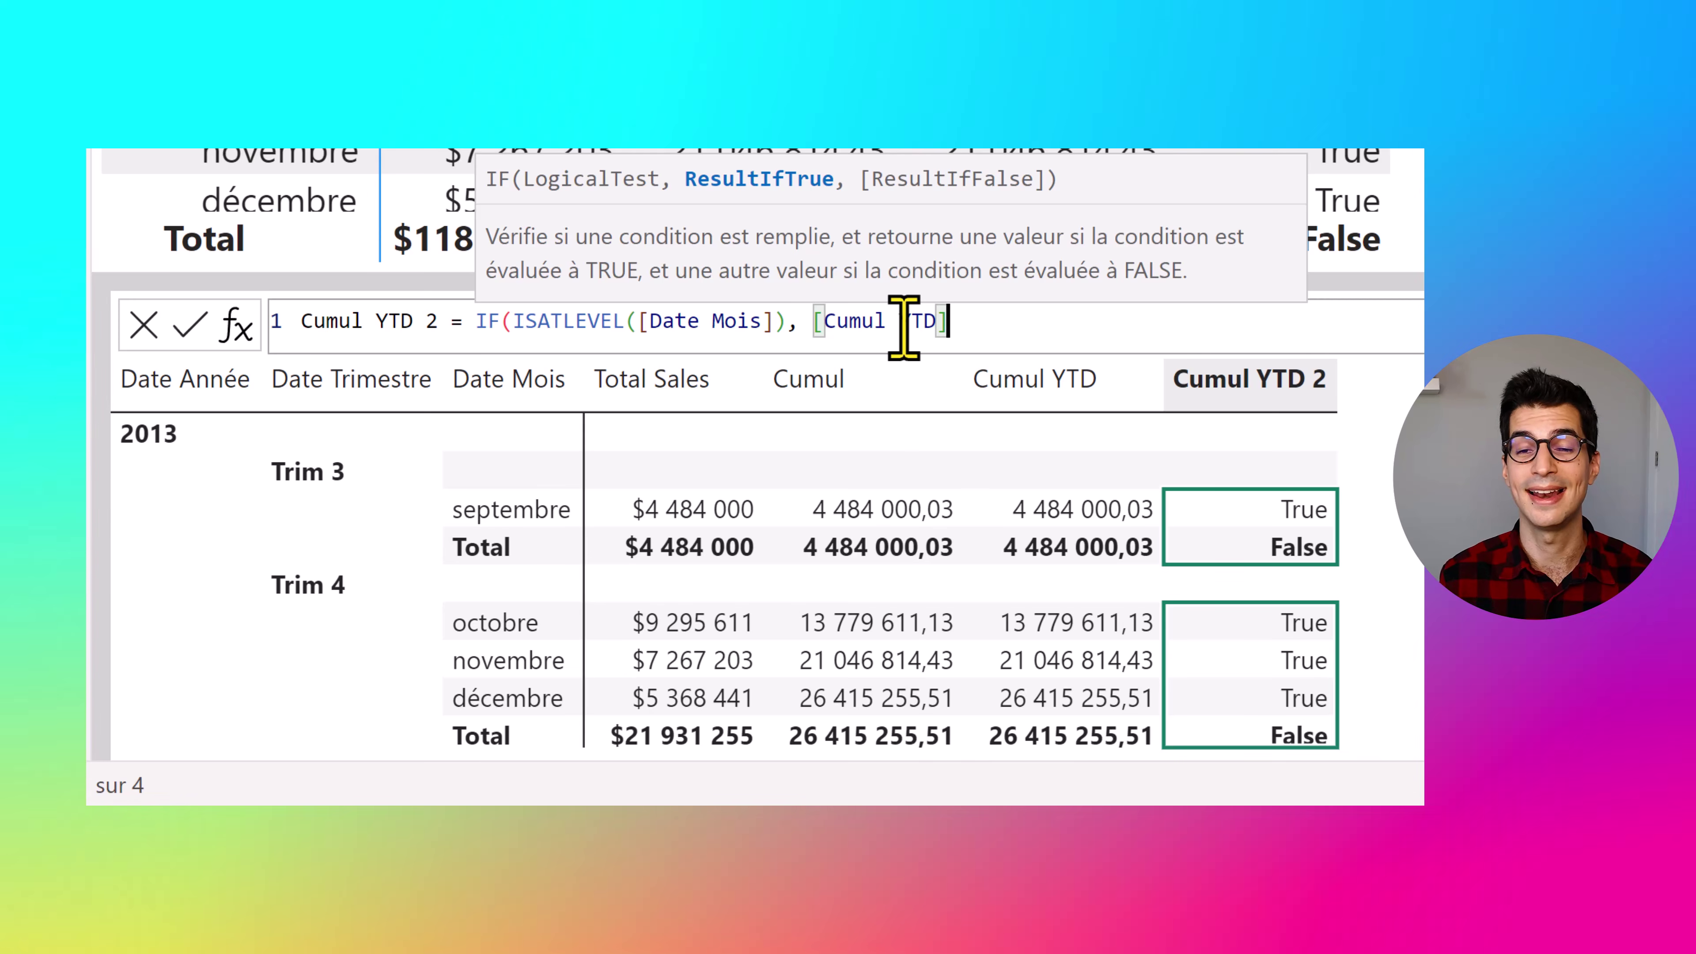
pyautogui.press('Return')
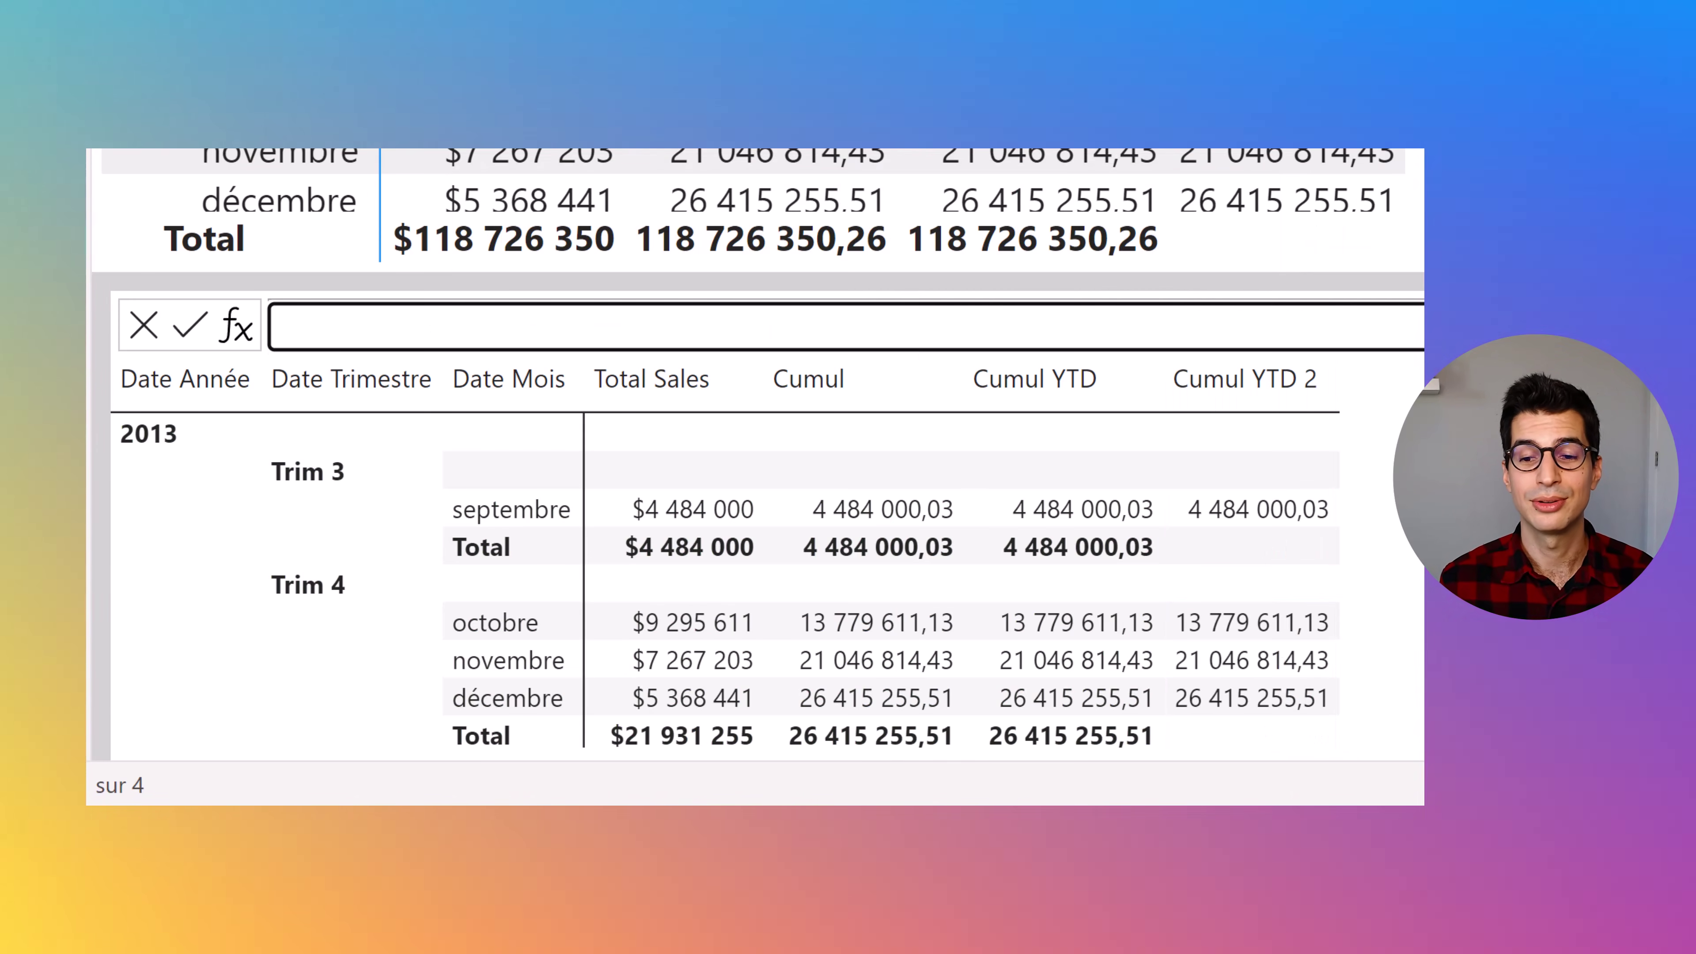
# Examine the Cumul YTD 2 values on the month, quarter and year total rows of 2013 and 2014
pyautogui.scroll(-8, 800, 582)
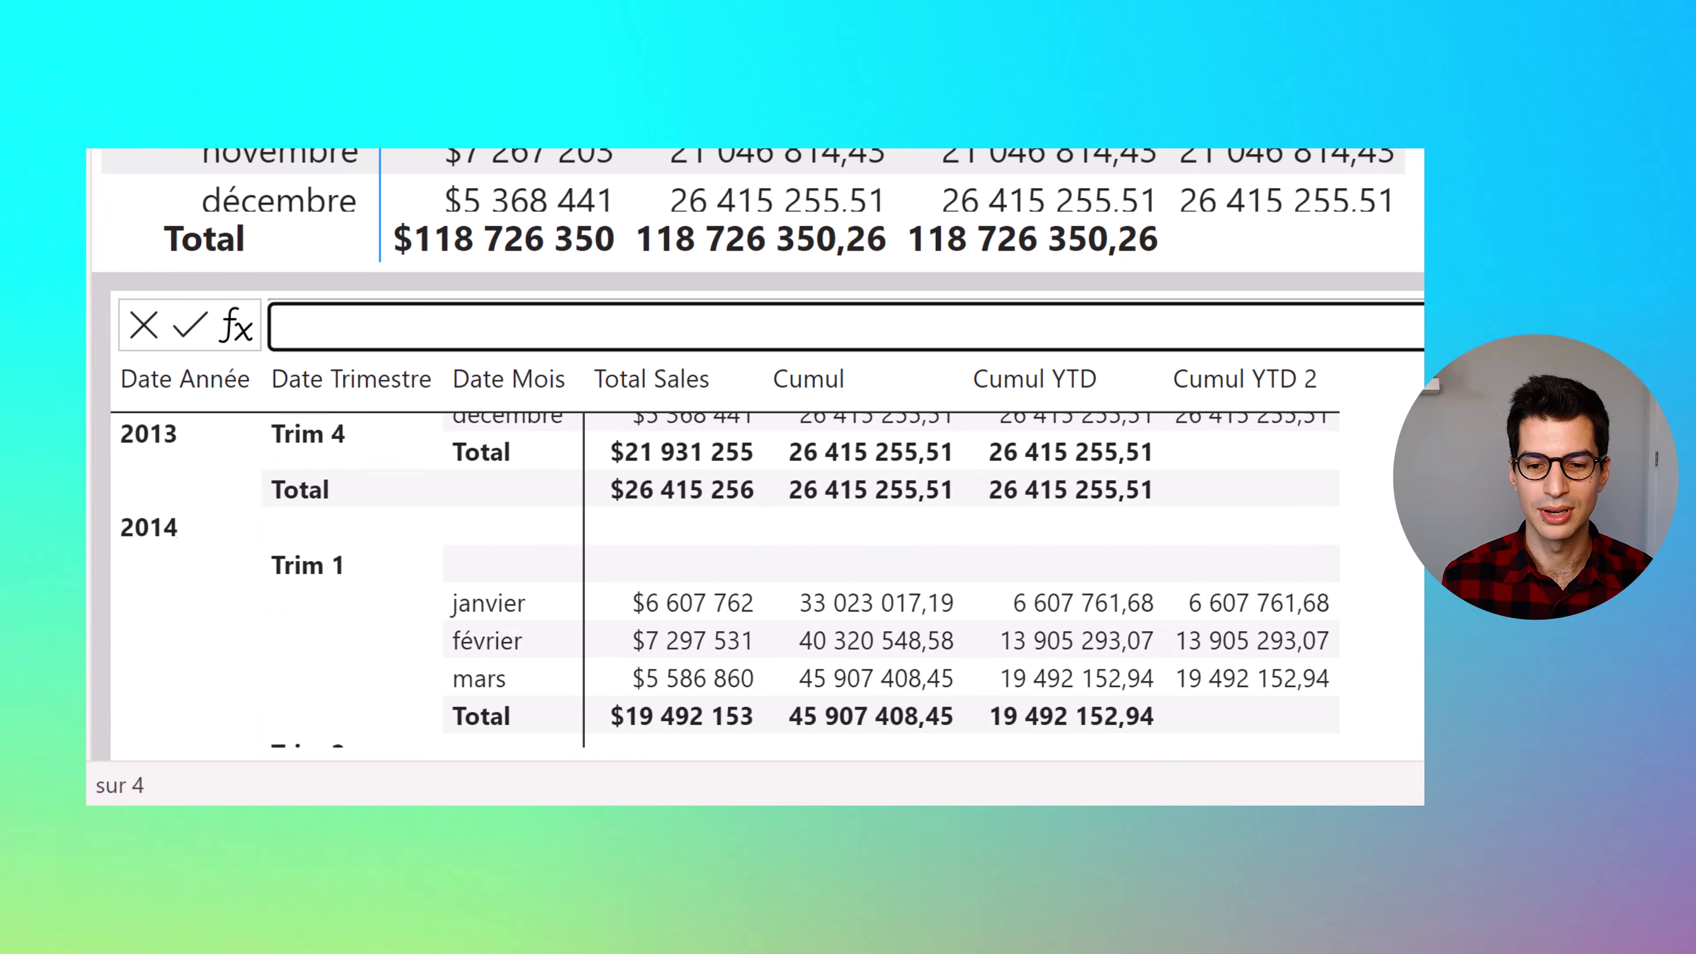
pyautogui.scroll(-10, 800, 582)
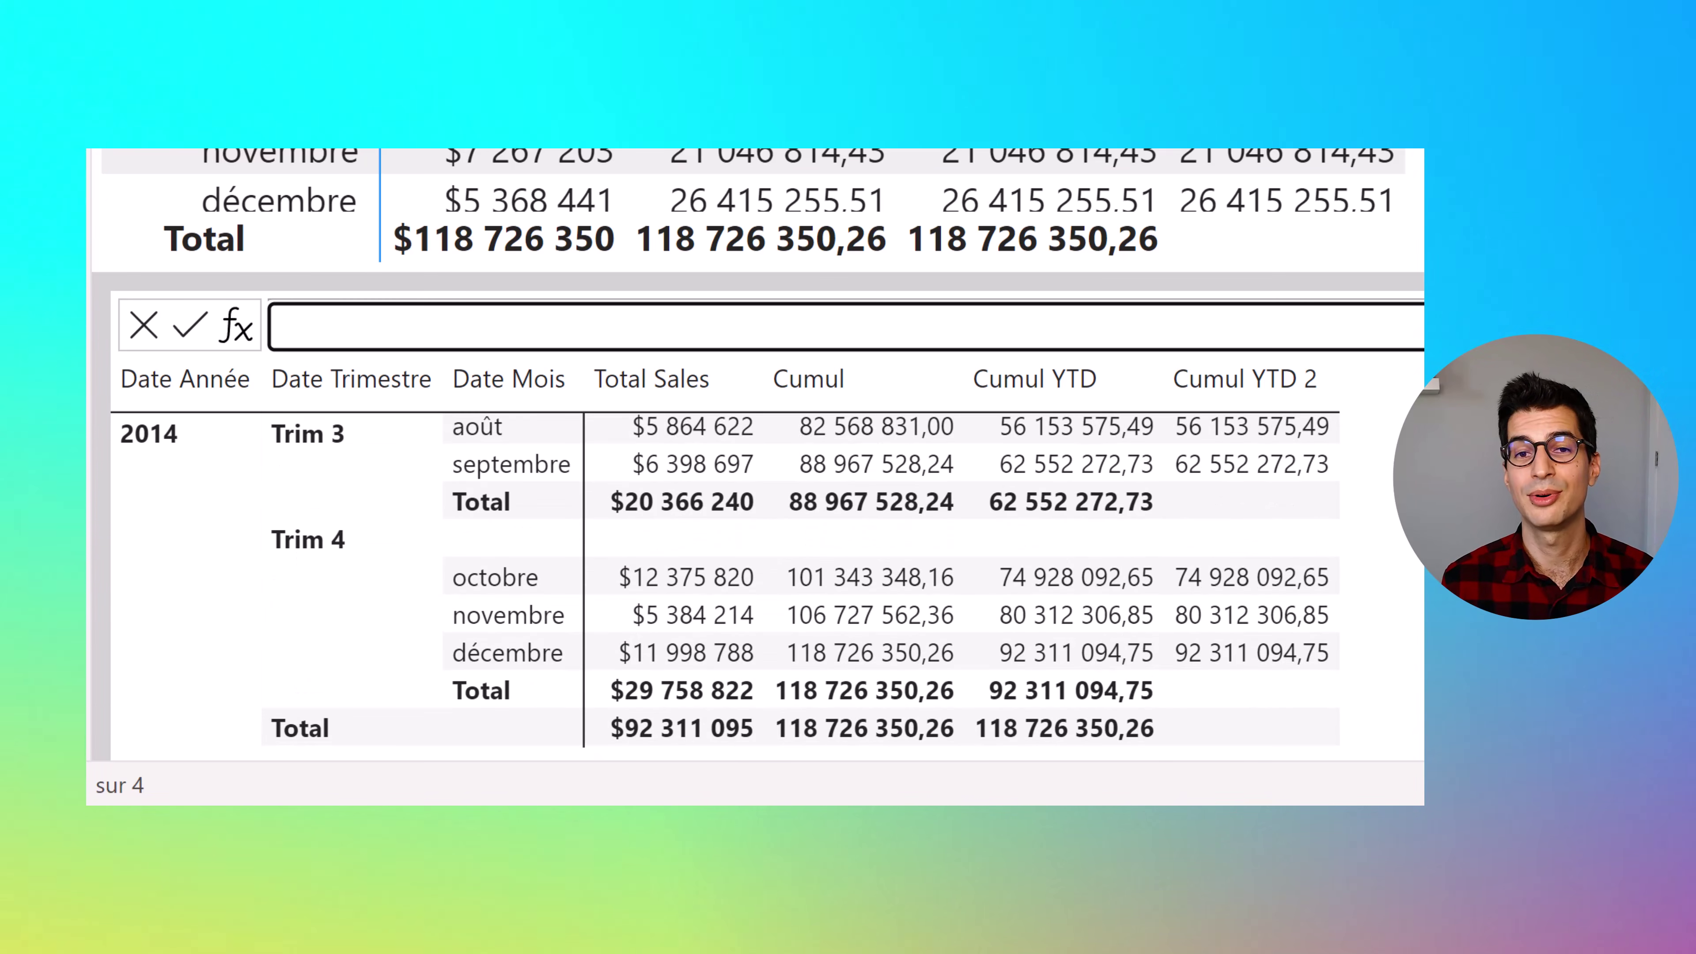
pyautogui.scroll(18, 800, 582)
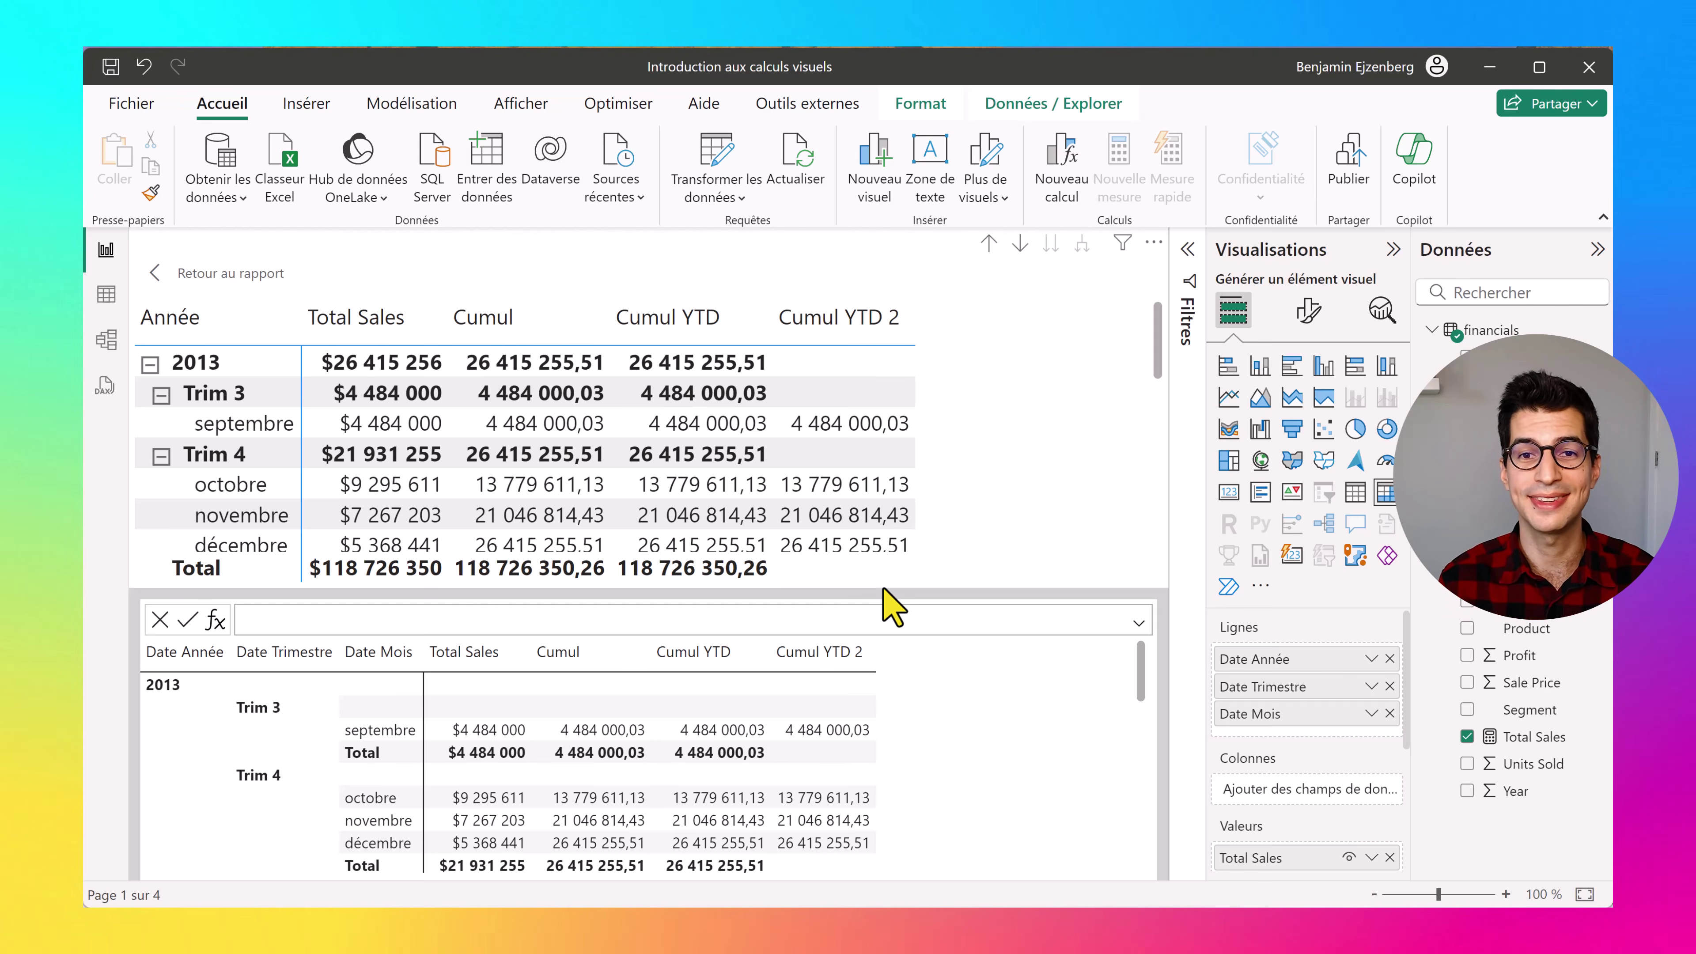
# Hide the Cumul and Cumul YTD calculations from the matrix and return to the report
pyautogui.moveTo(1404, 639); pyautogui.dragTo(1405, 708)
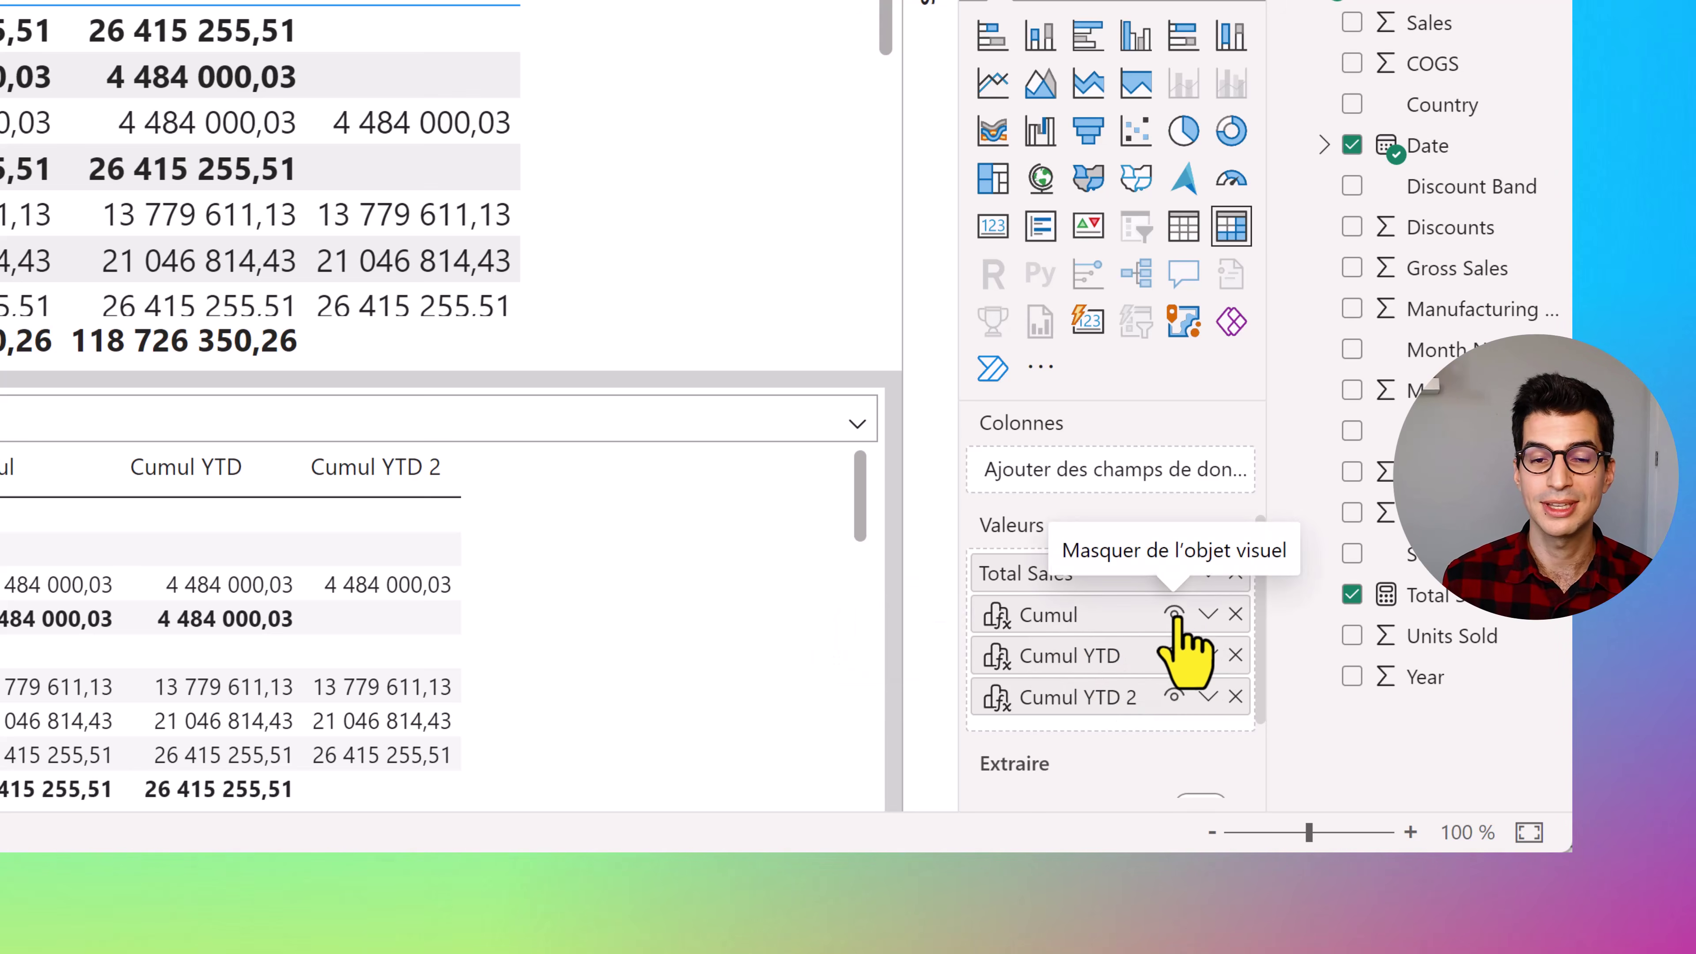
pyautogui.click(1174, 614)
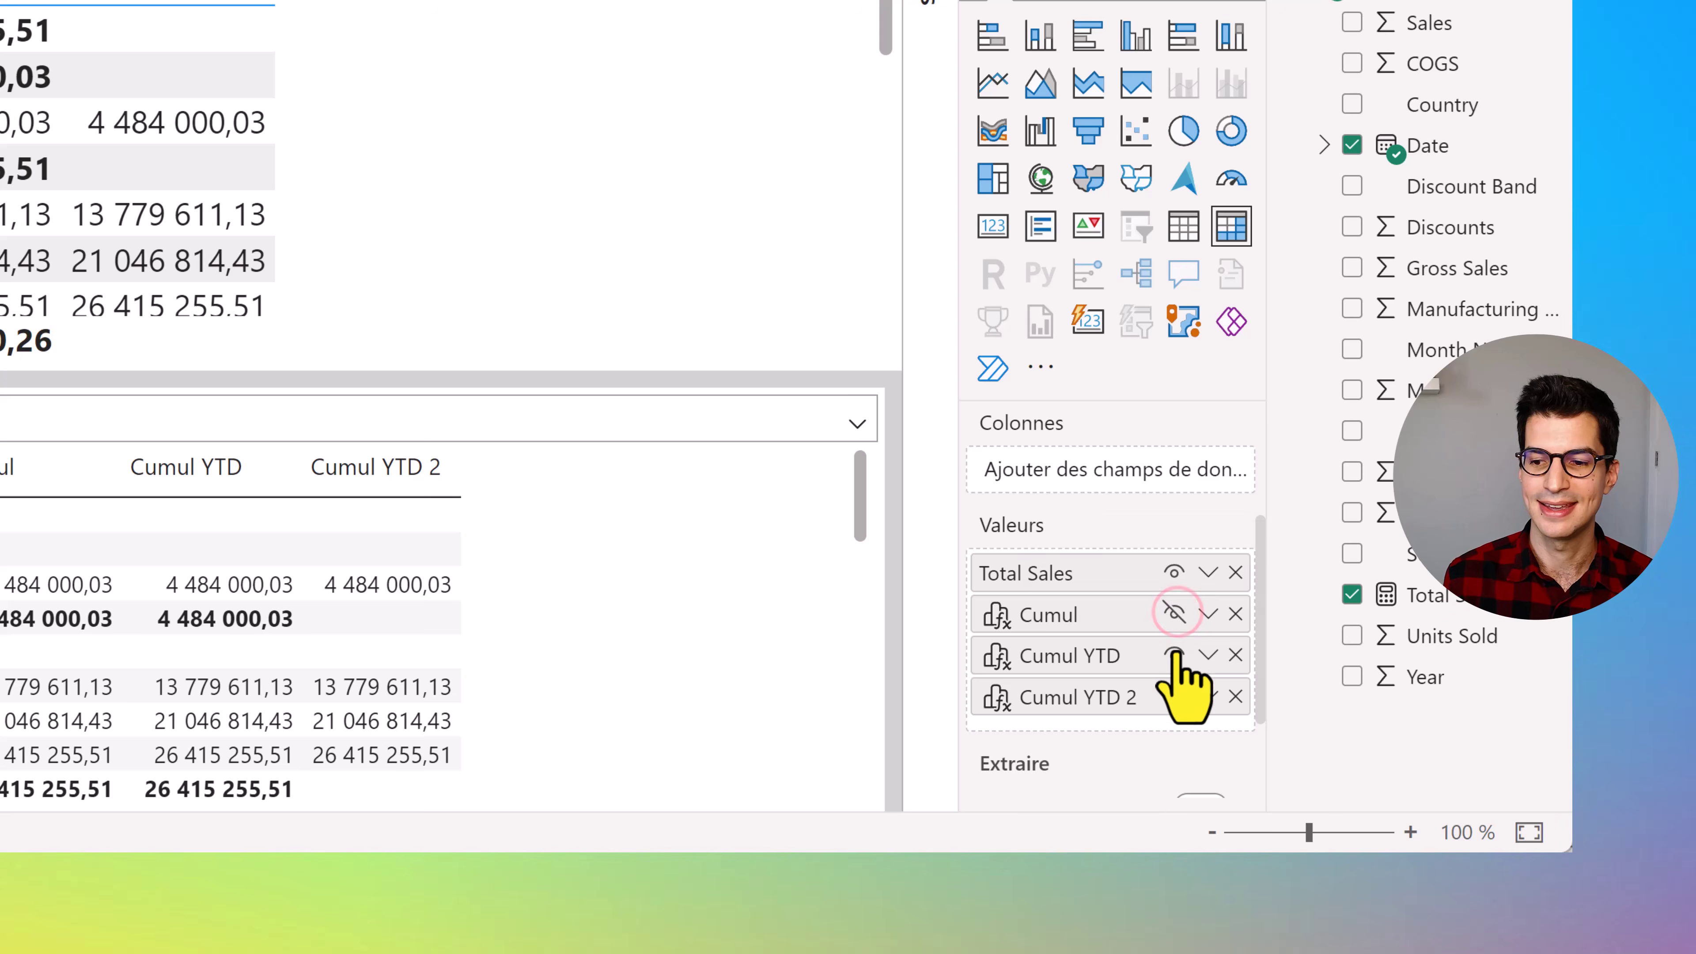
pyautogui.click(1174, 654)
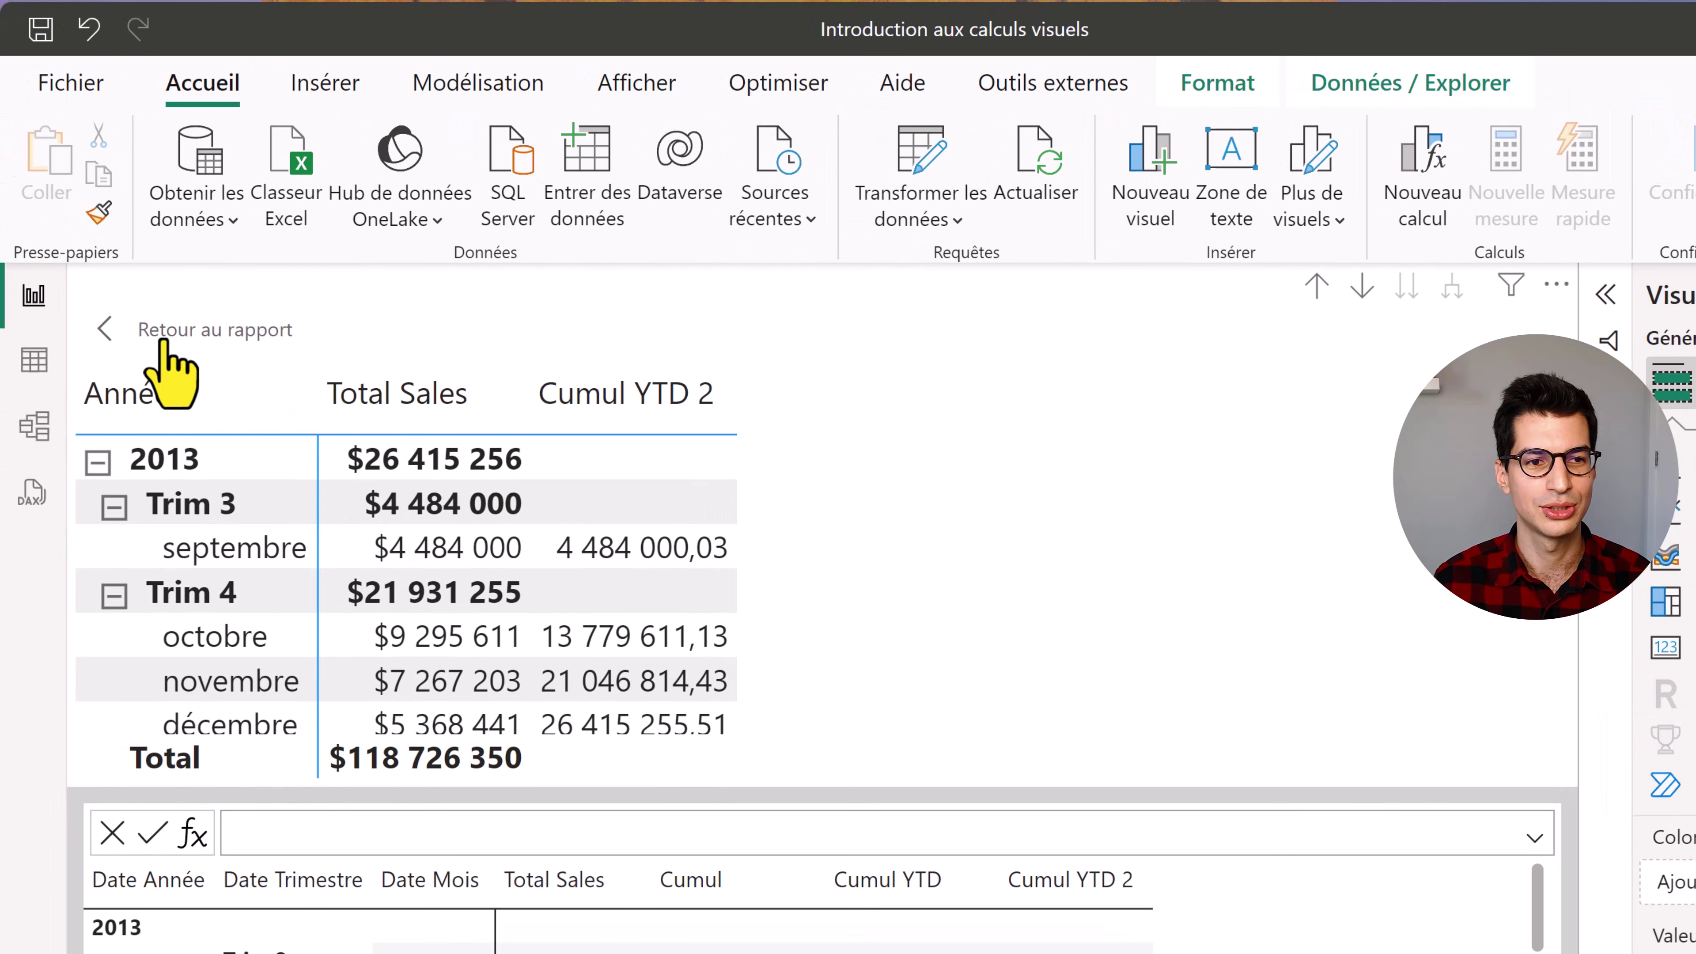
pyautogui.click(219, 334)
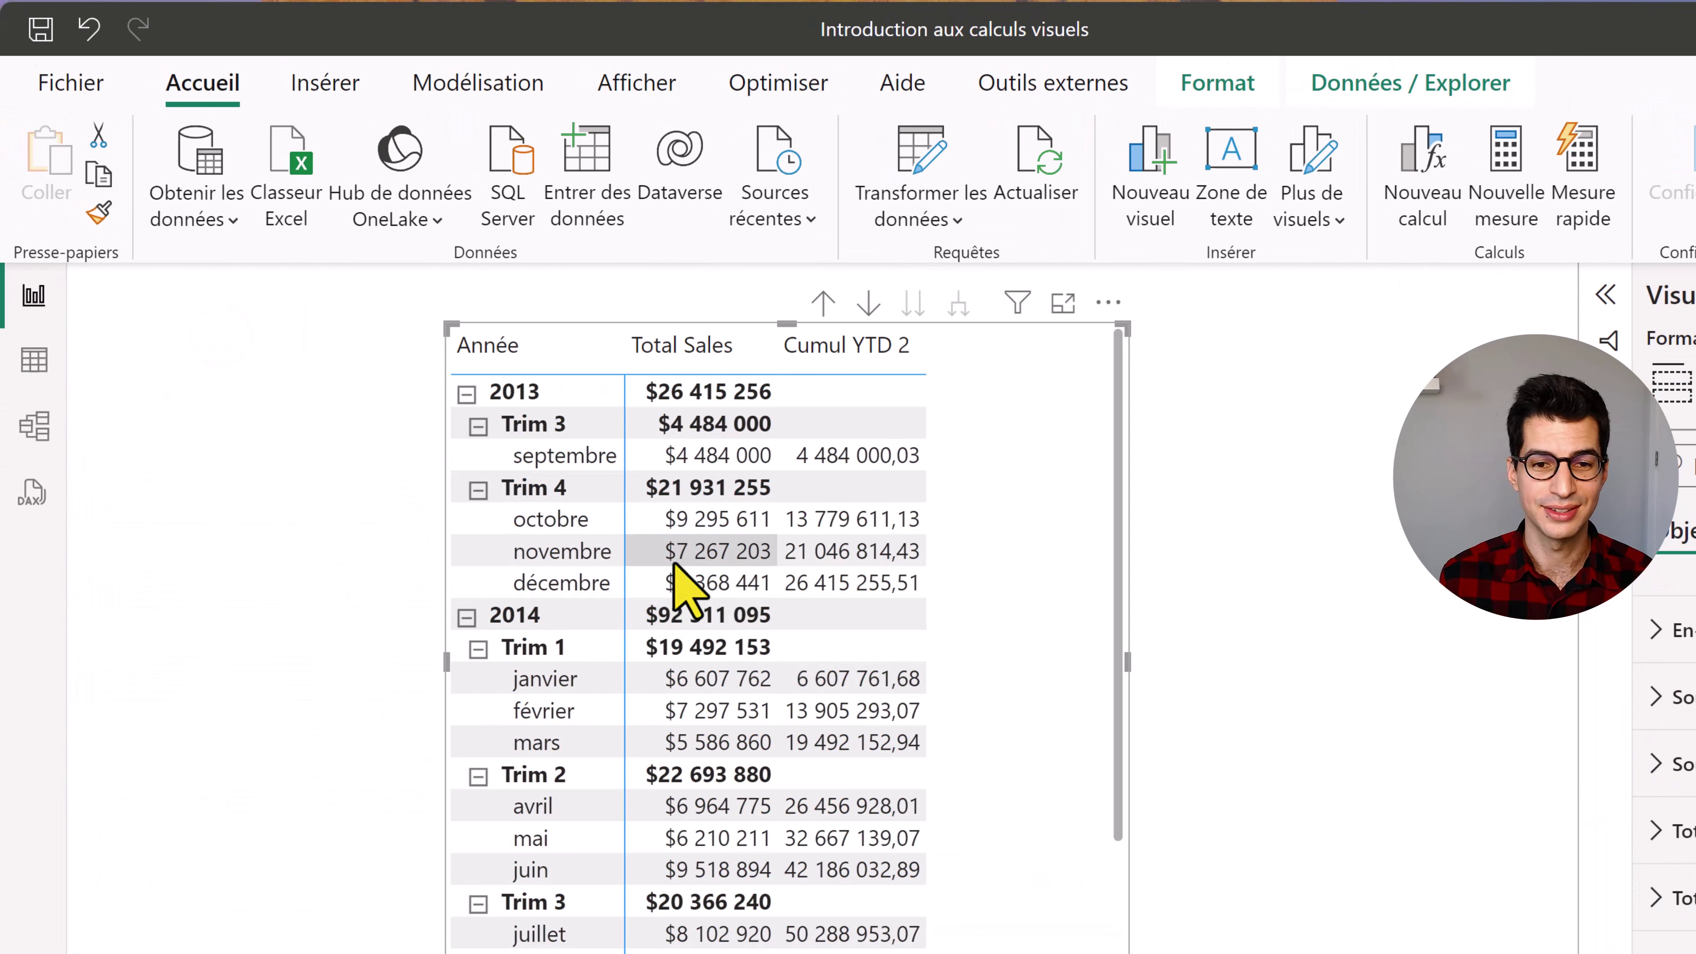
# Move the matrix toward the left edge of the report page and duplicate it
pyautogui.moveTo(1114, 491); pyautogui.dragTo(1128, 354)
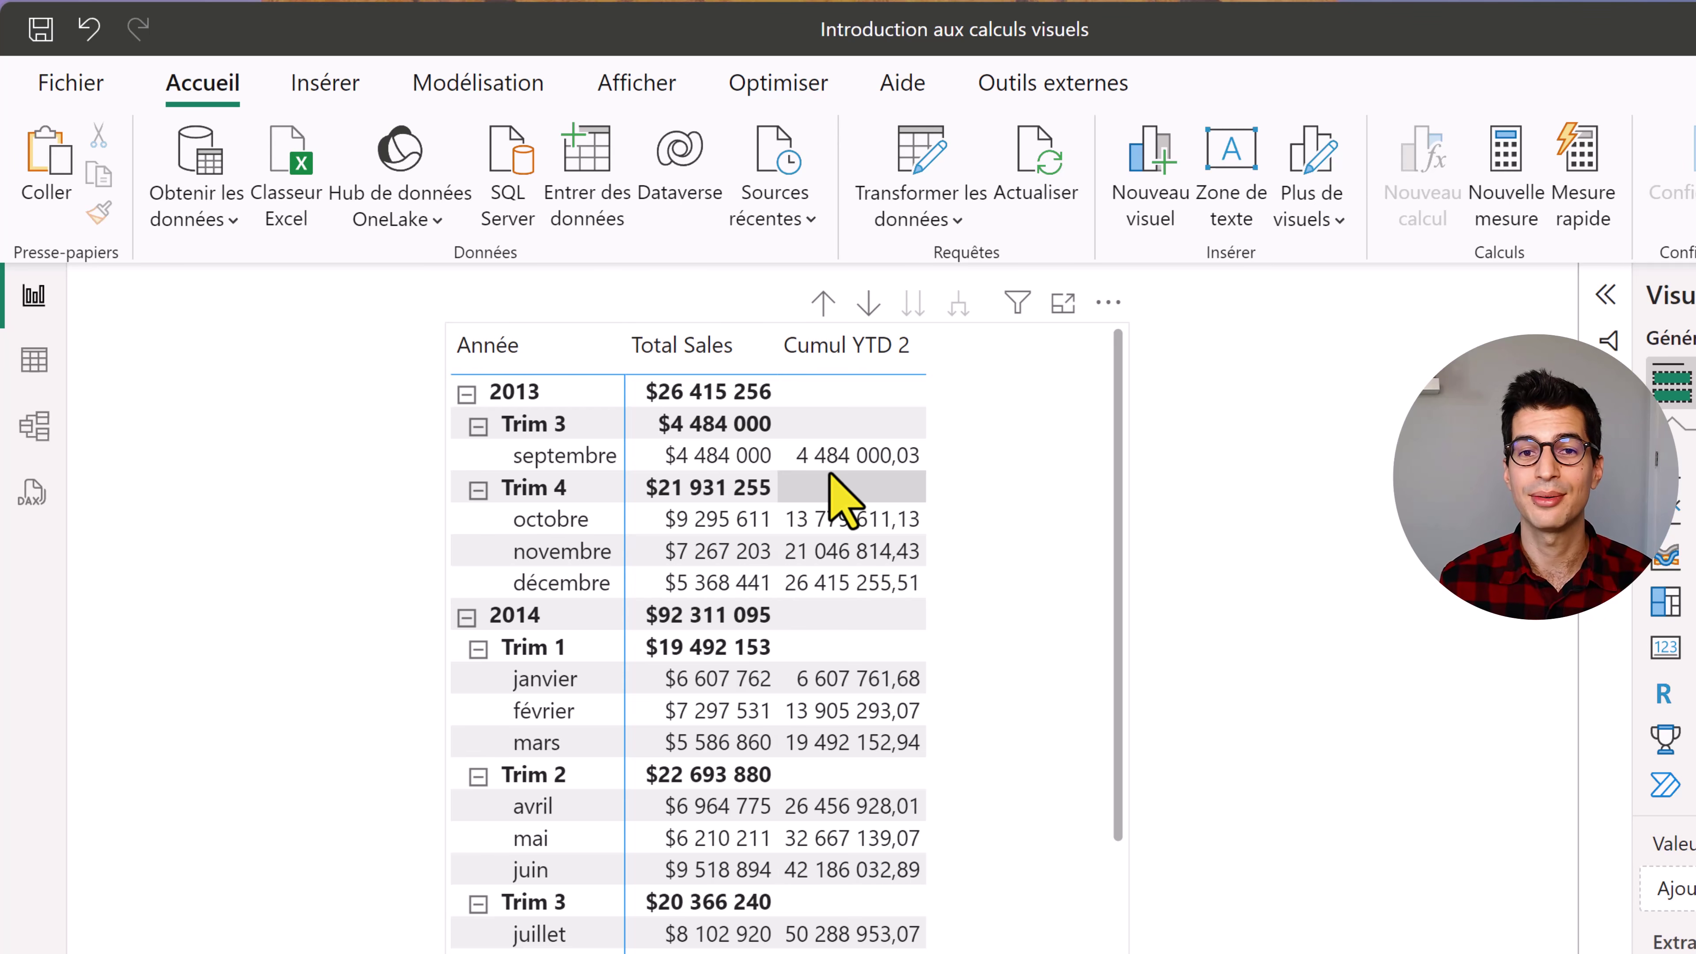
pyautogui.moveTo(1045, 584); pyautogui.dragTo(743, 540)
pyautogui.hotkey('ctrl', 'c')
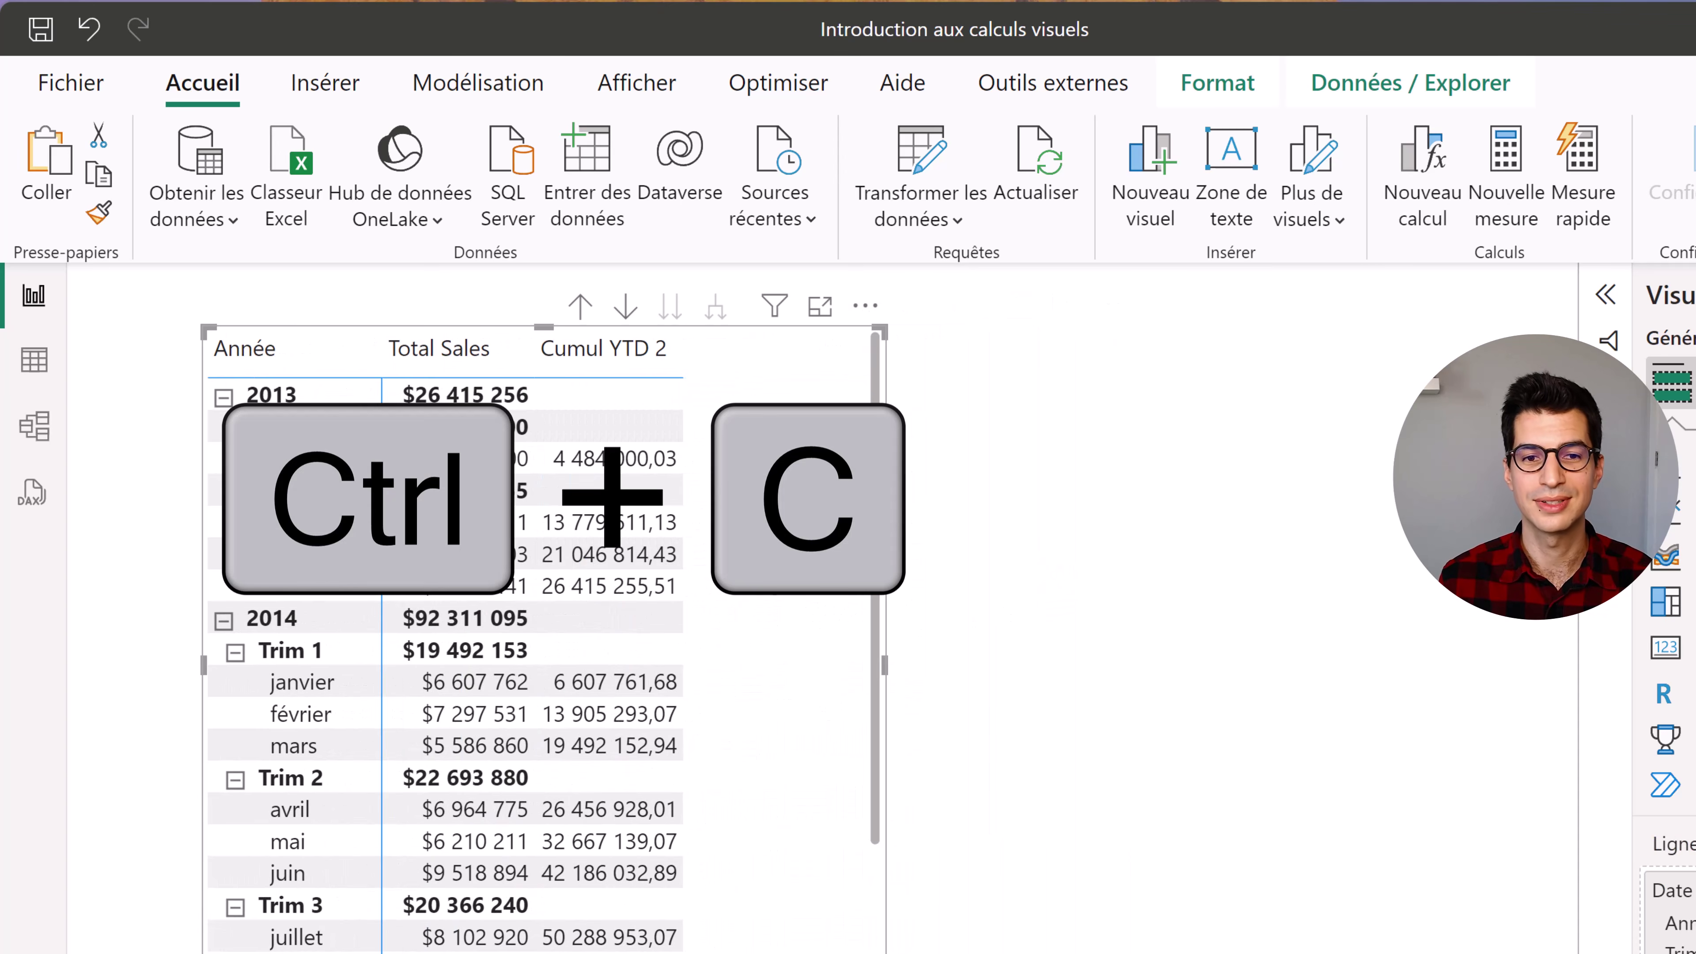
pyautogui.hotkey('ctrl', 'v')
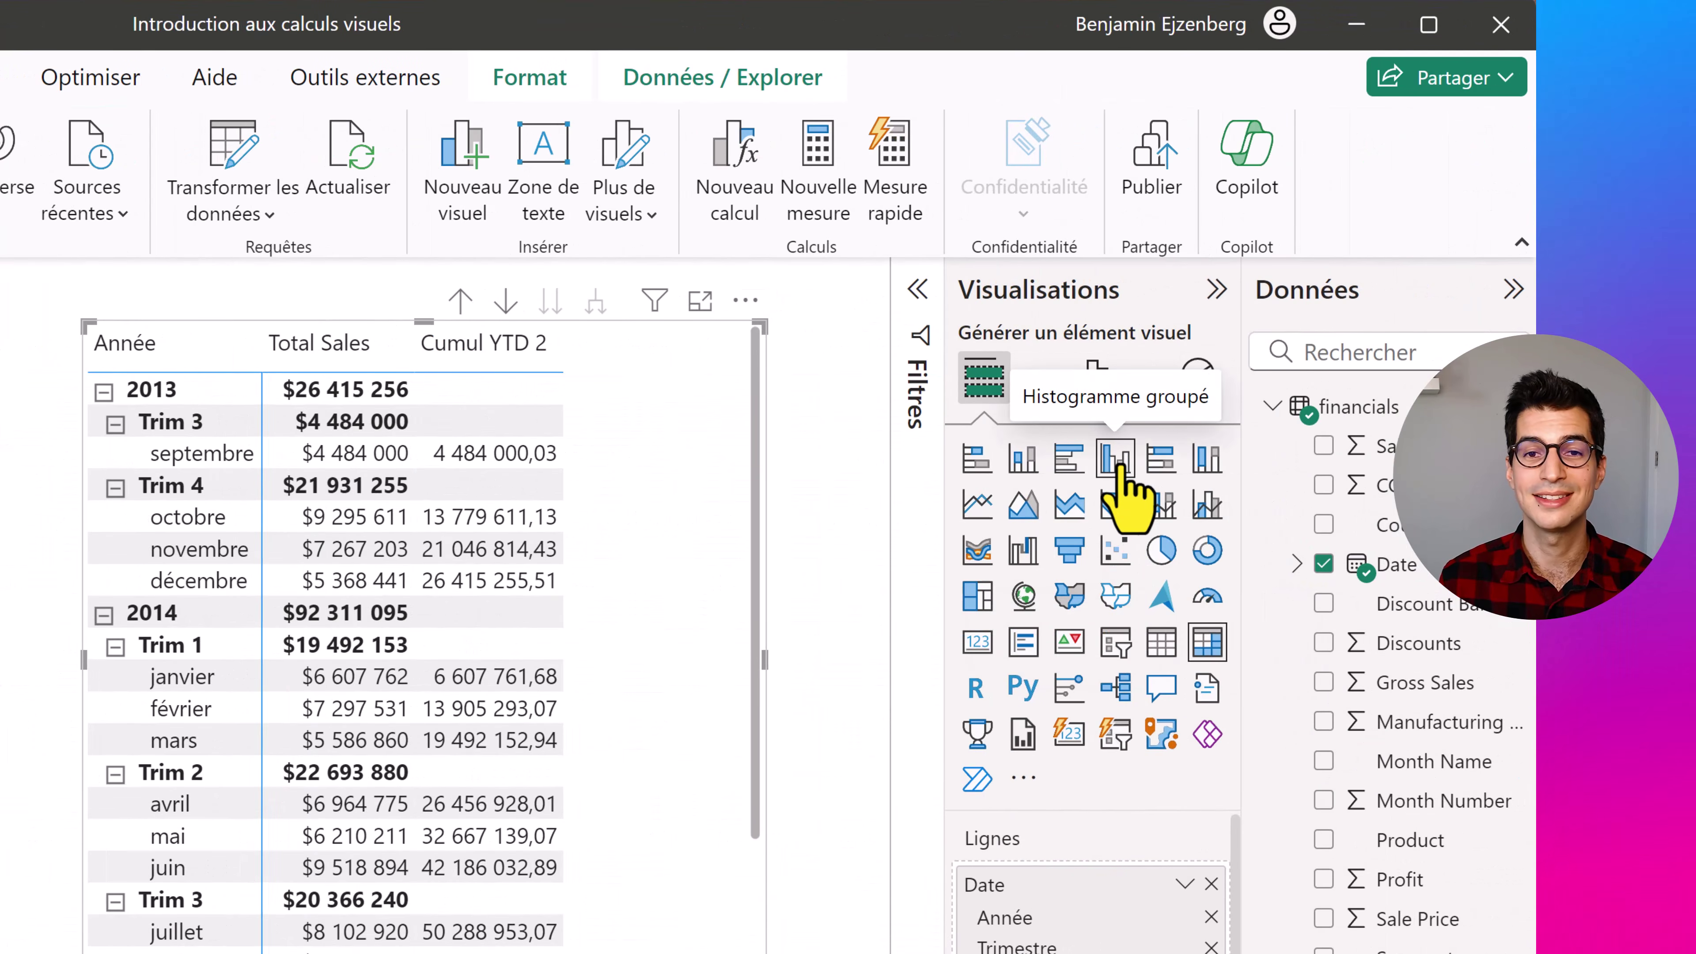
# Convert the duplicated matrix to a clustered column chart (Histogramme groupé) and position it to the right of the original matrix
pyautogui.click(1116, 460)
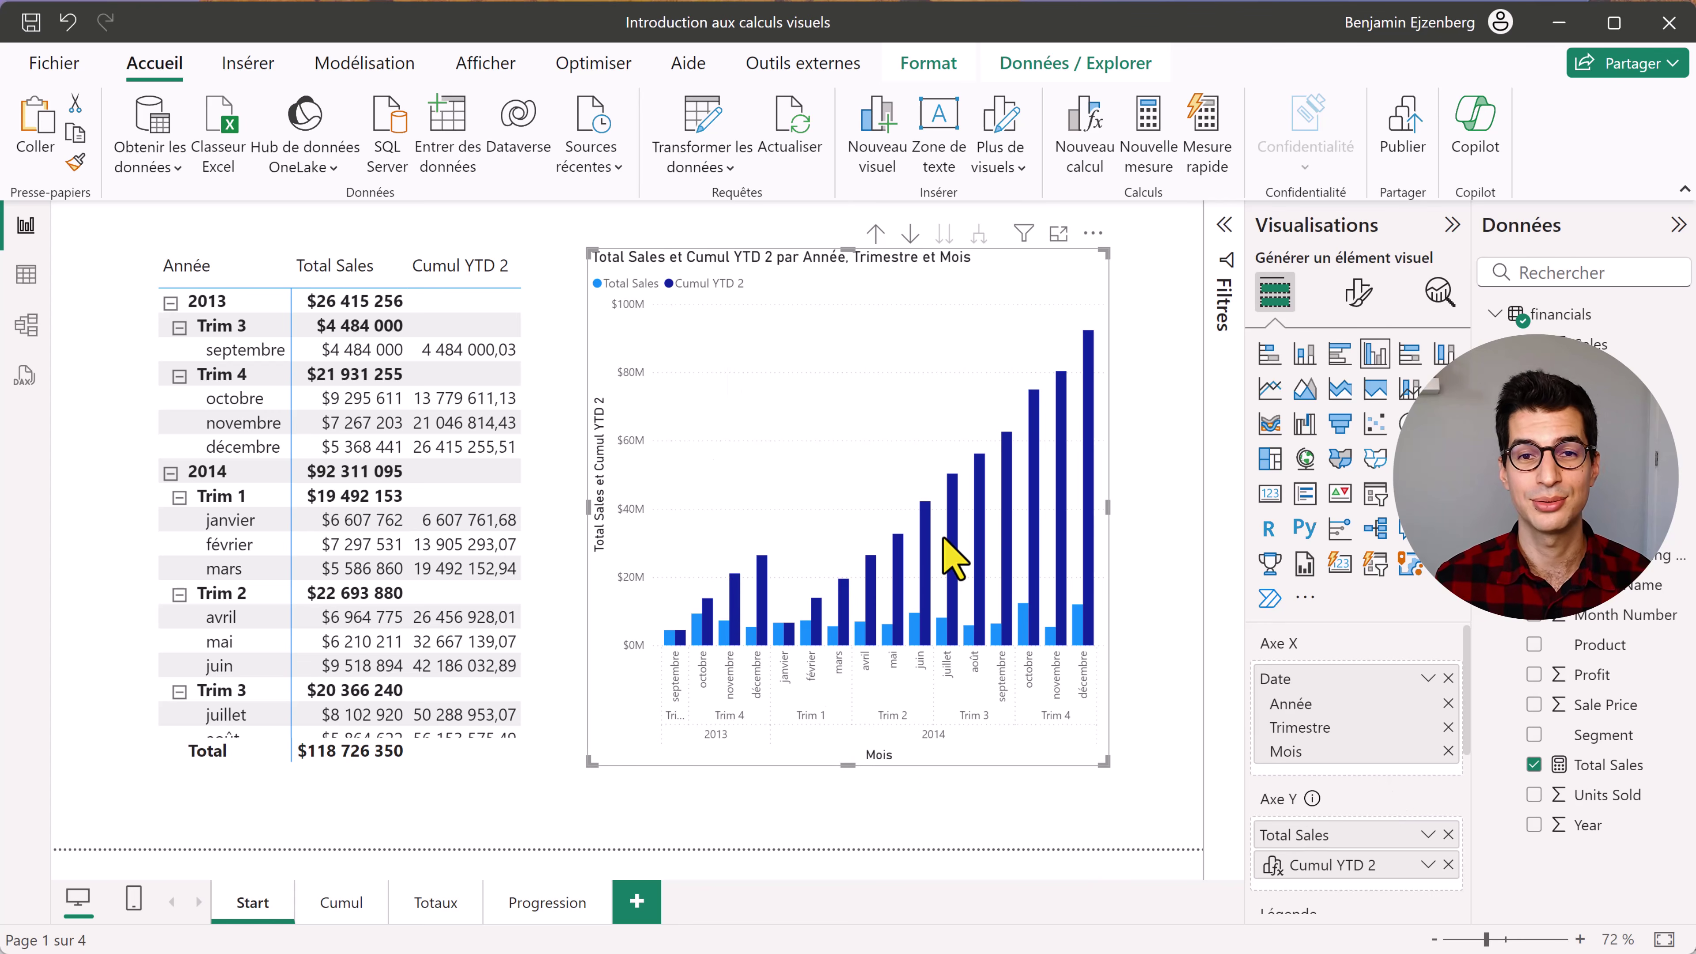
pyautogui.moveTo(800, 450); pyautogui.dragTo(813, 450)
pyautogui.moveTo(791, 386); pyautogui.dragTo(808, 377)
pyautogui.click(552, 292)
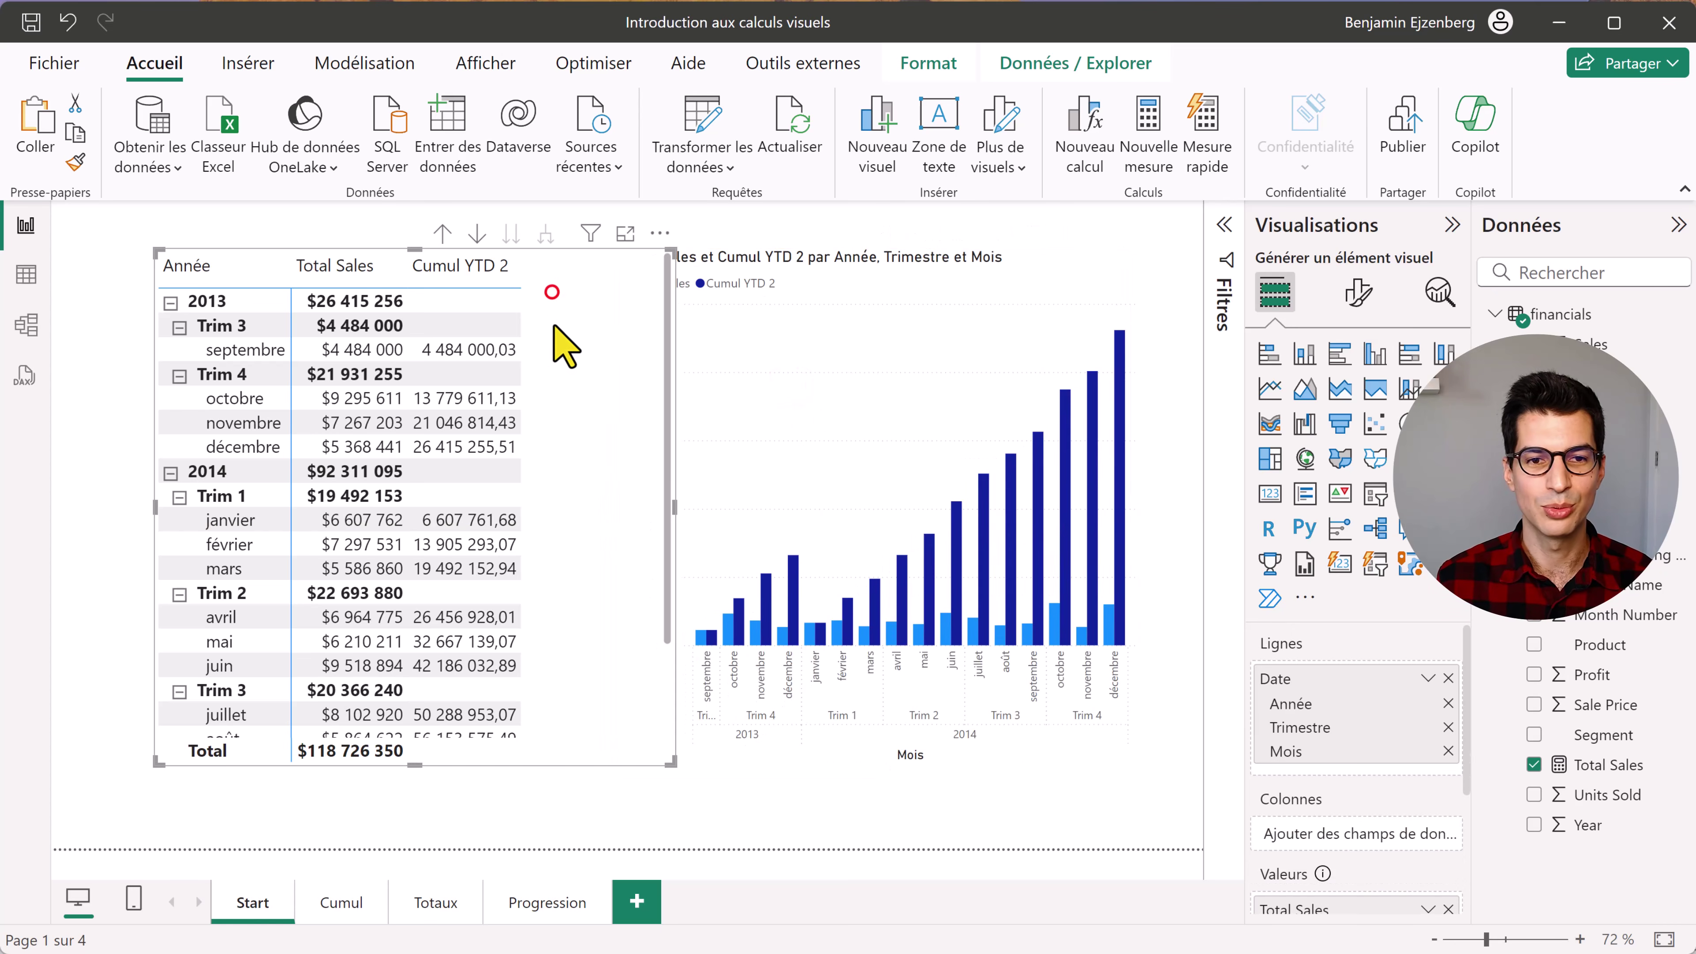
# Try removing Total Sales from the column chart's Y axis and undo the removal
pyautogui.click(934, 279)
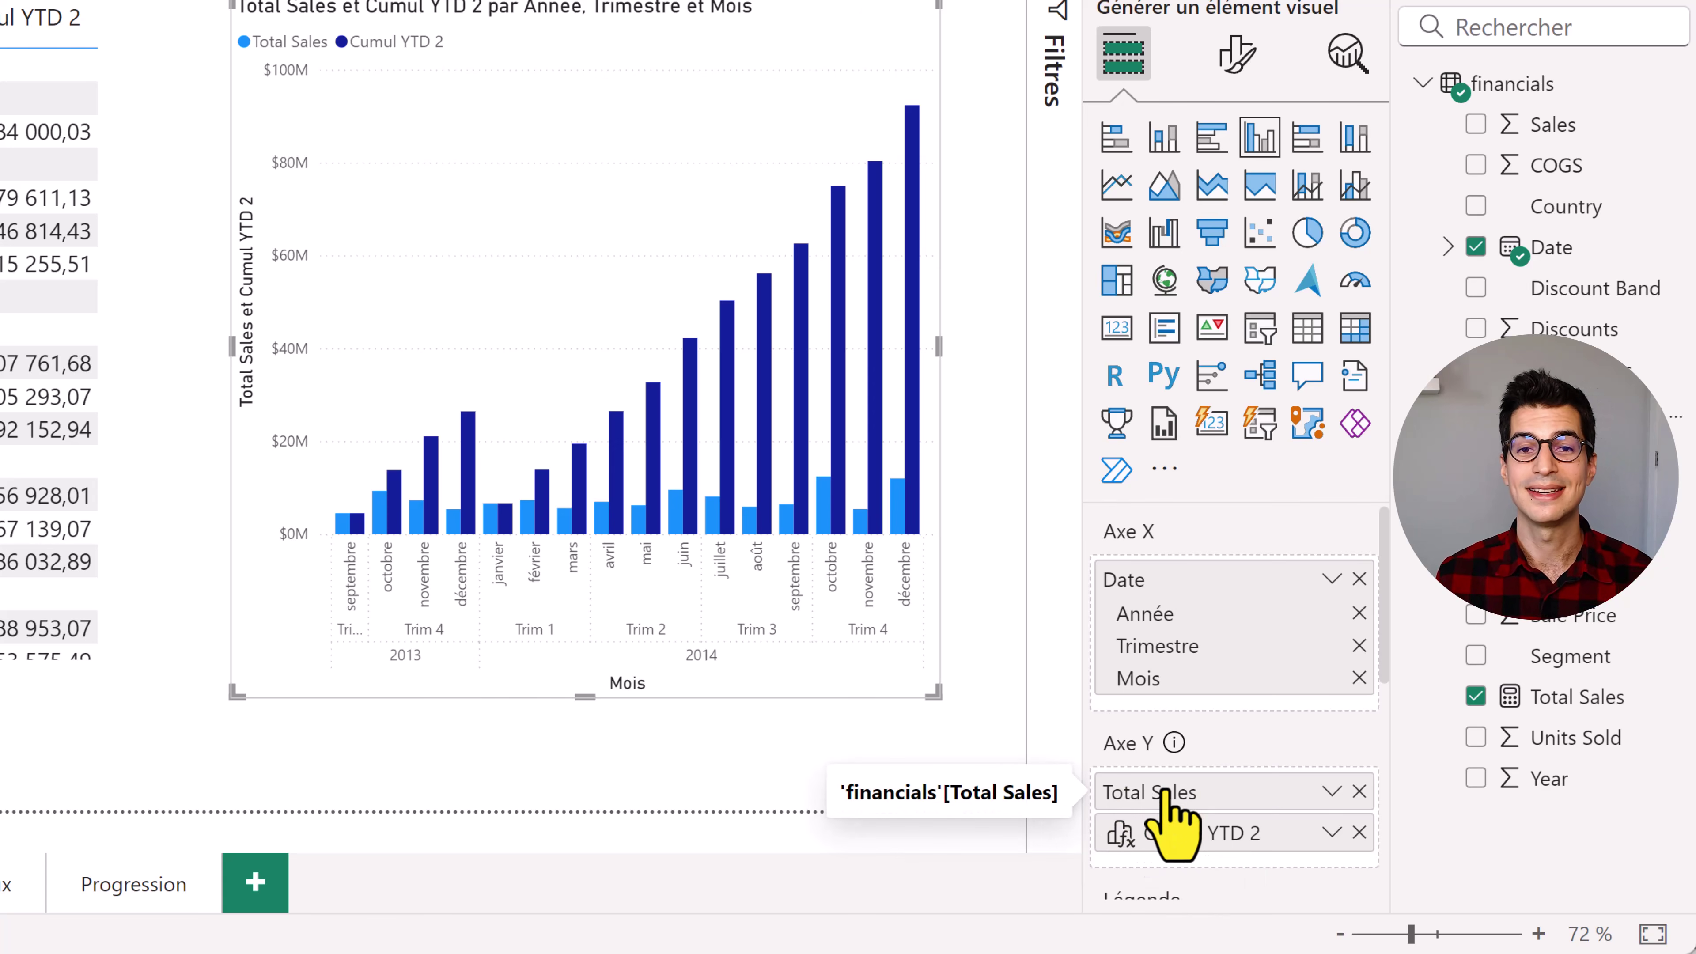
pyautogui.click(1360, 792)
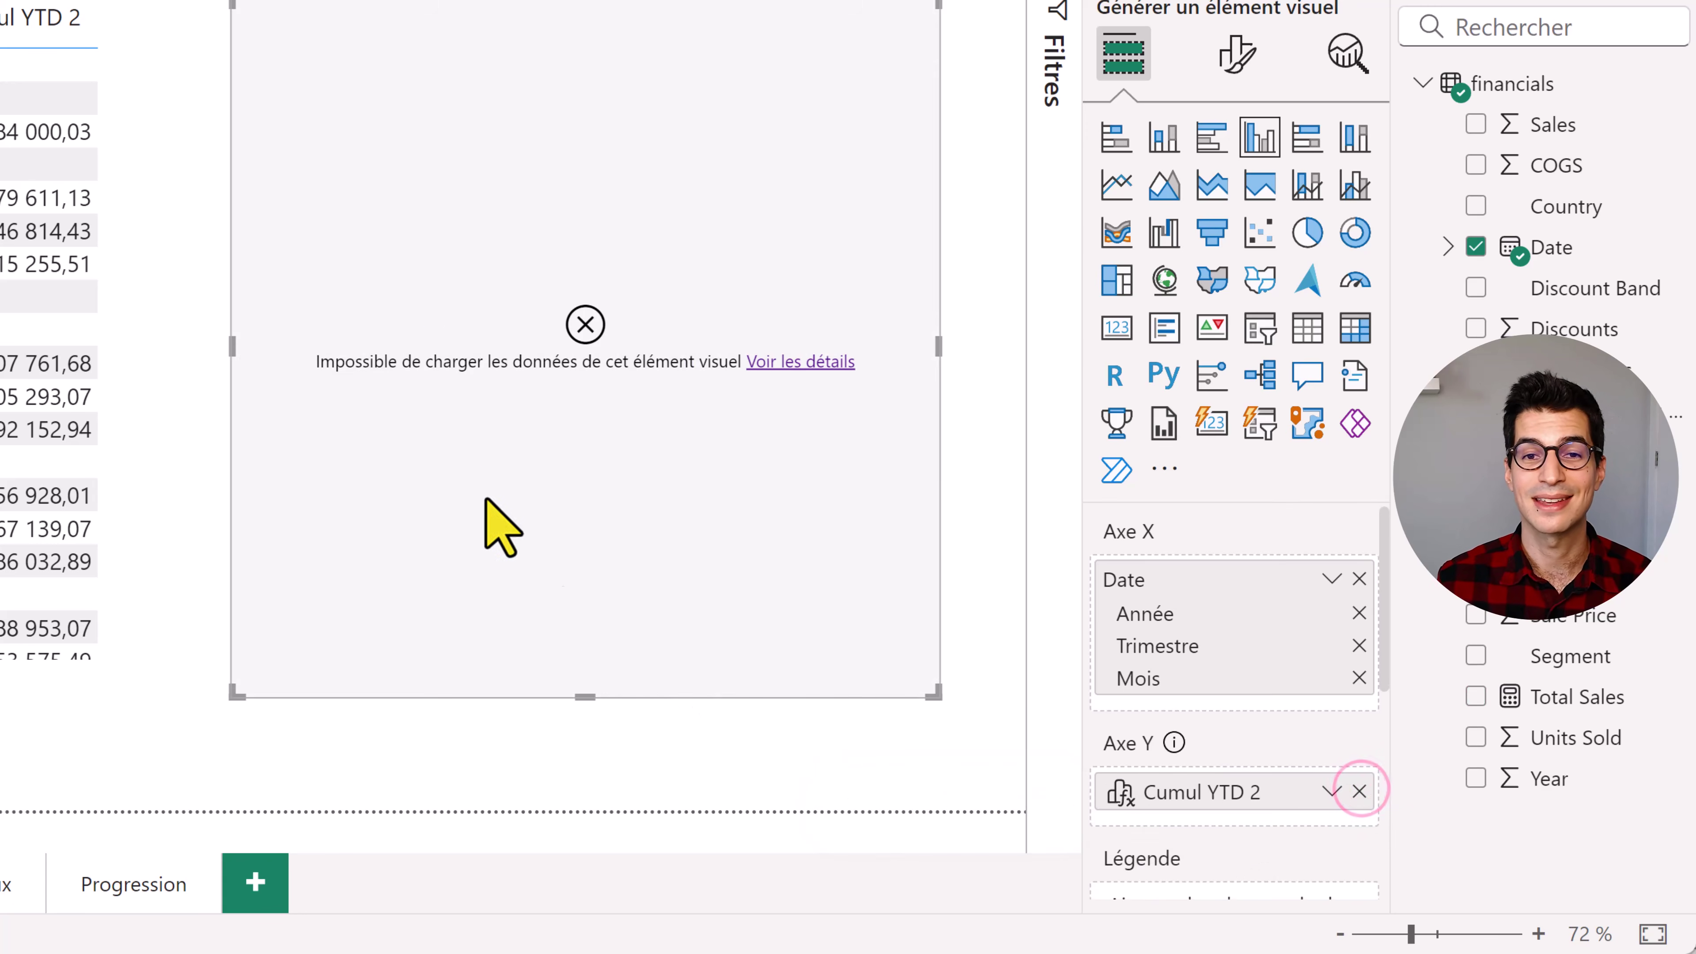
pyautogui.click(67, 22)
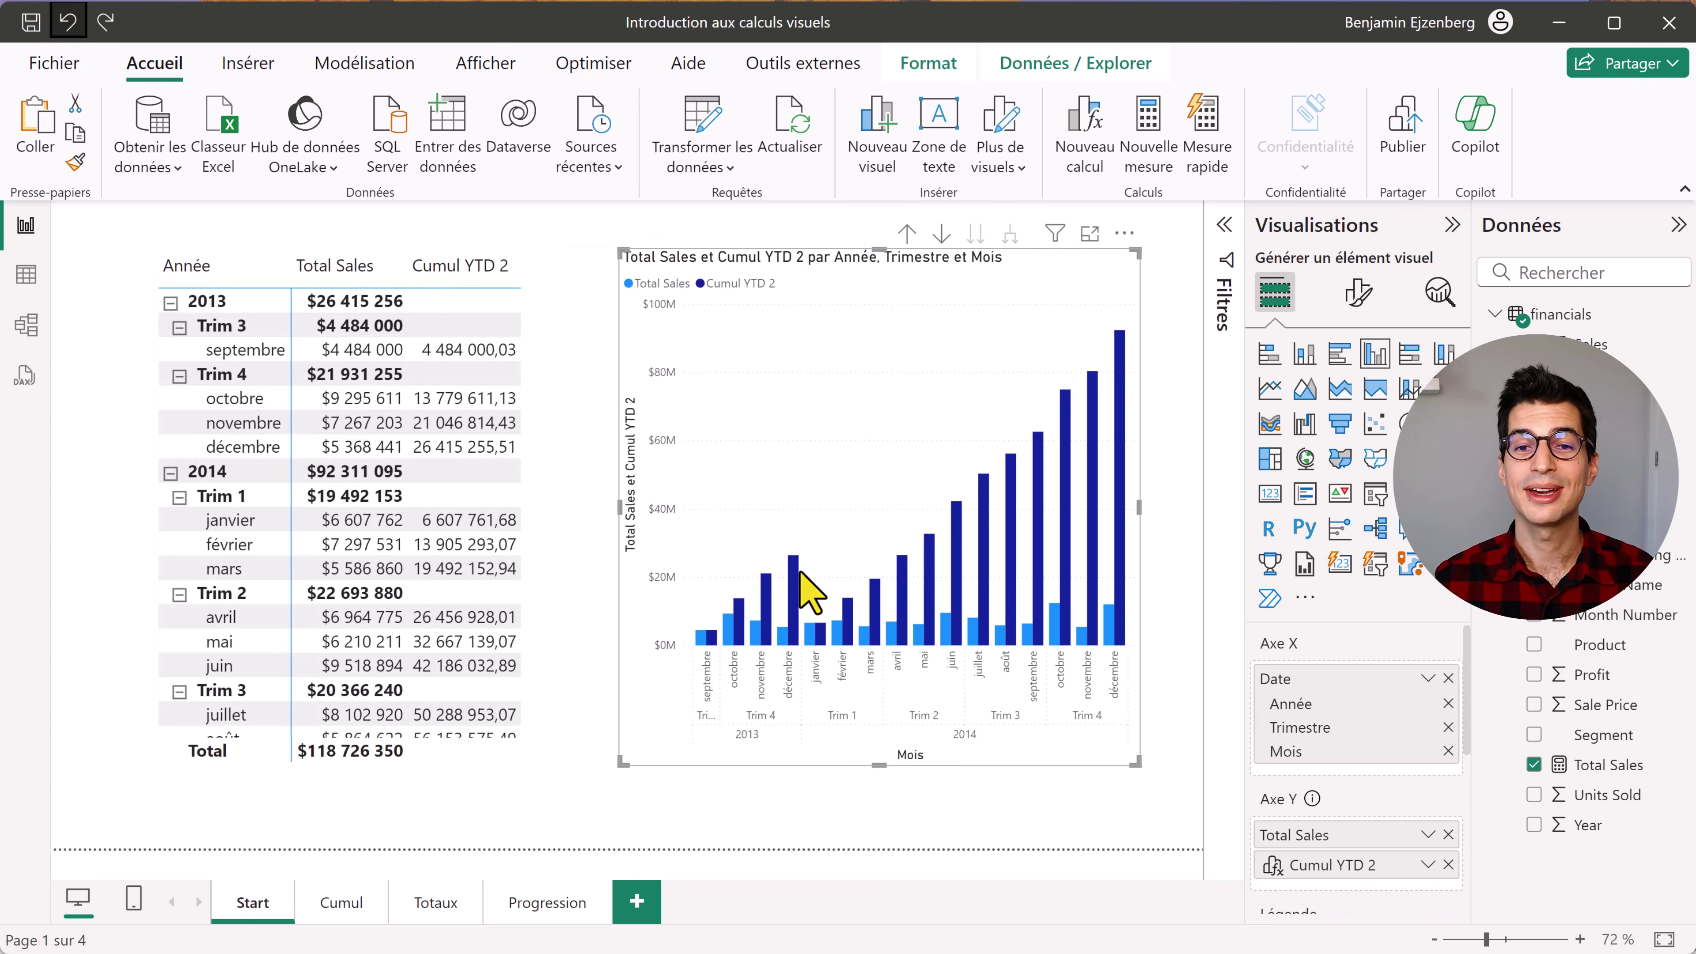